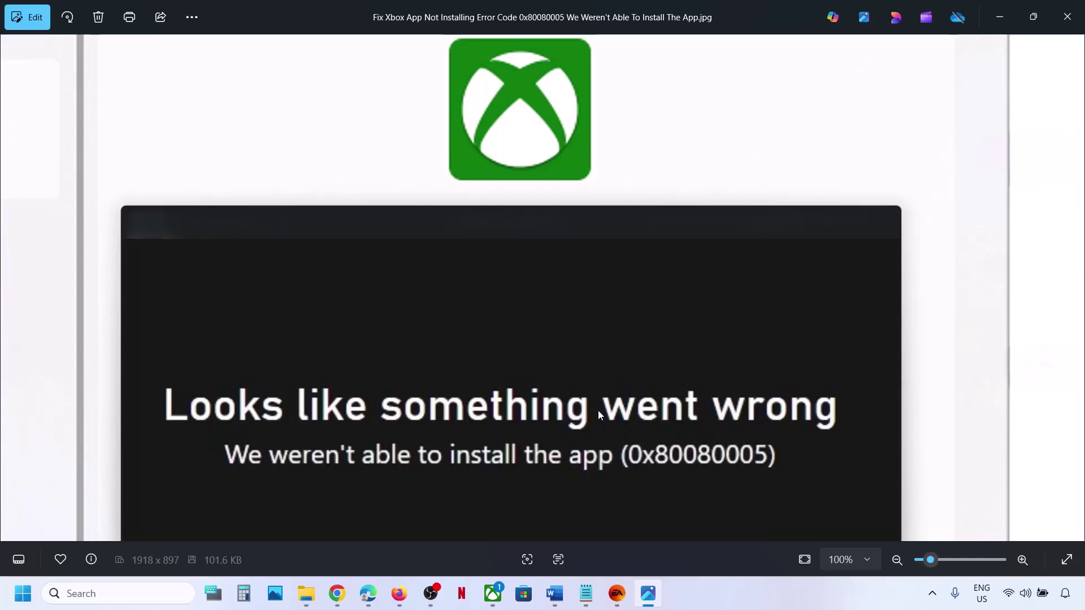
Highlight "Update Windows" in the Word notes, and check for updates on the Windows Update page in Settings.
{"action": "left_click", "coordinate": [555, 603]}
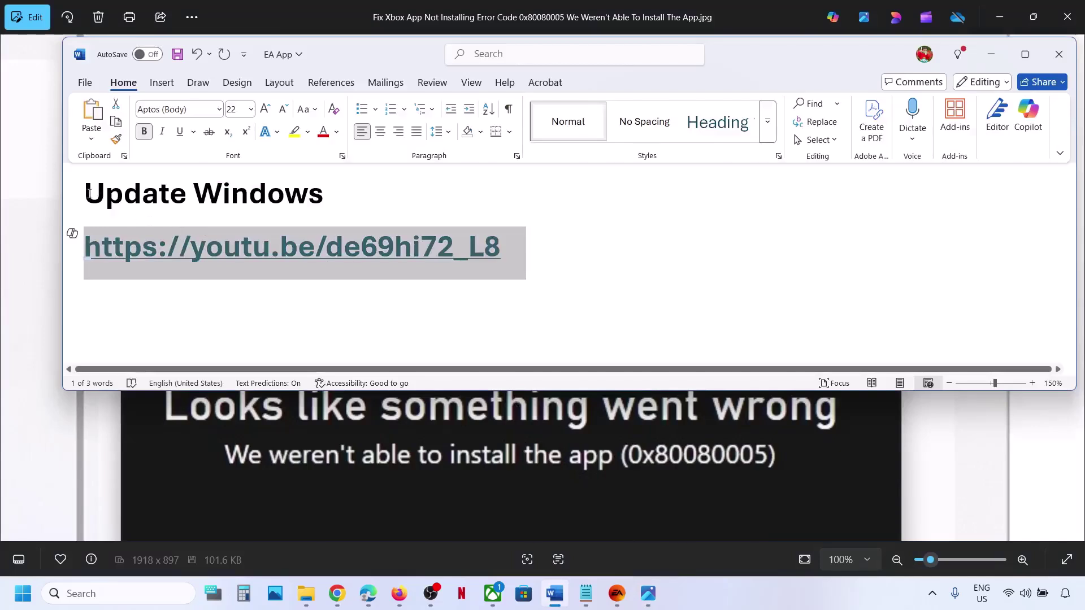
{"action": "left_click_drag", "start_coordinate": [86, 194], "coordinate": [325, 198]}
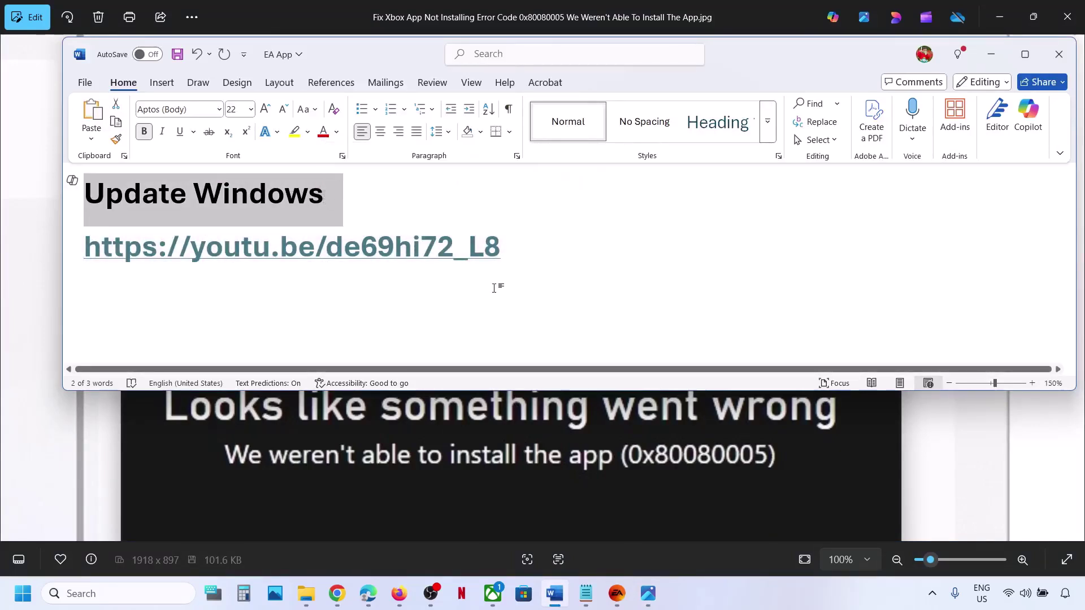
{"action": "key", "text": "super+i"}
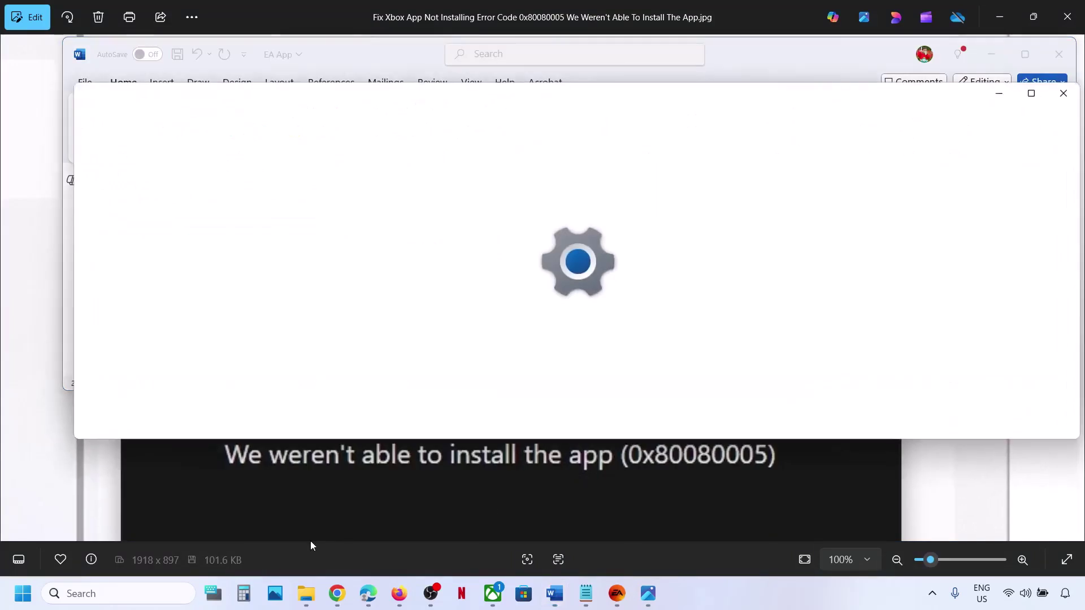
{"action": "left_click", "coordinate": [1030, 94]}
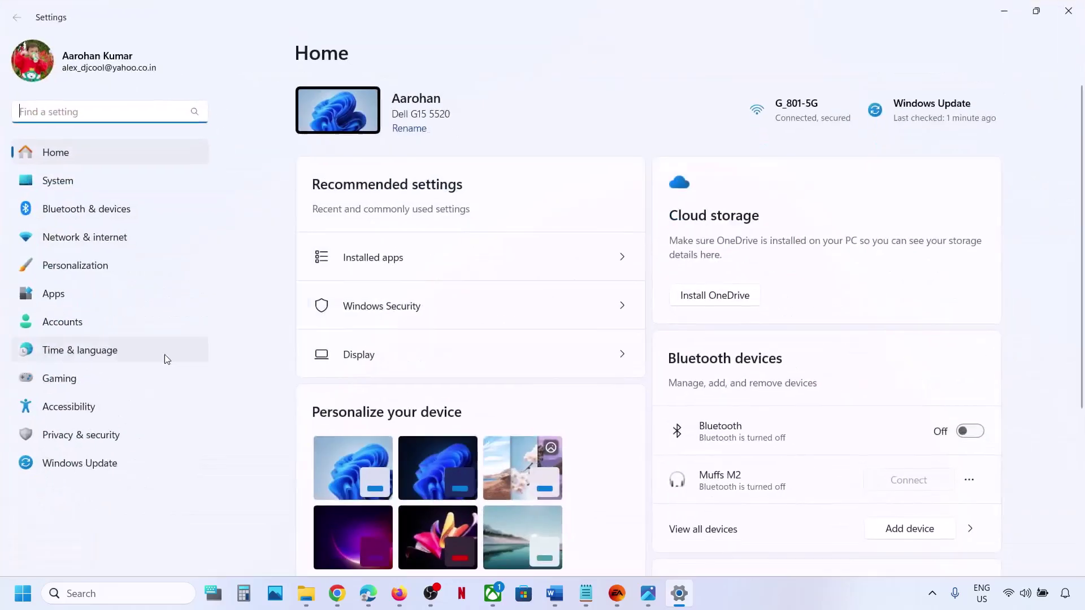
{"action": "left_click", "coordinate": [74, 463]}
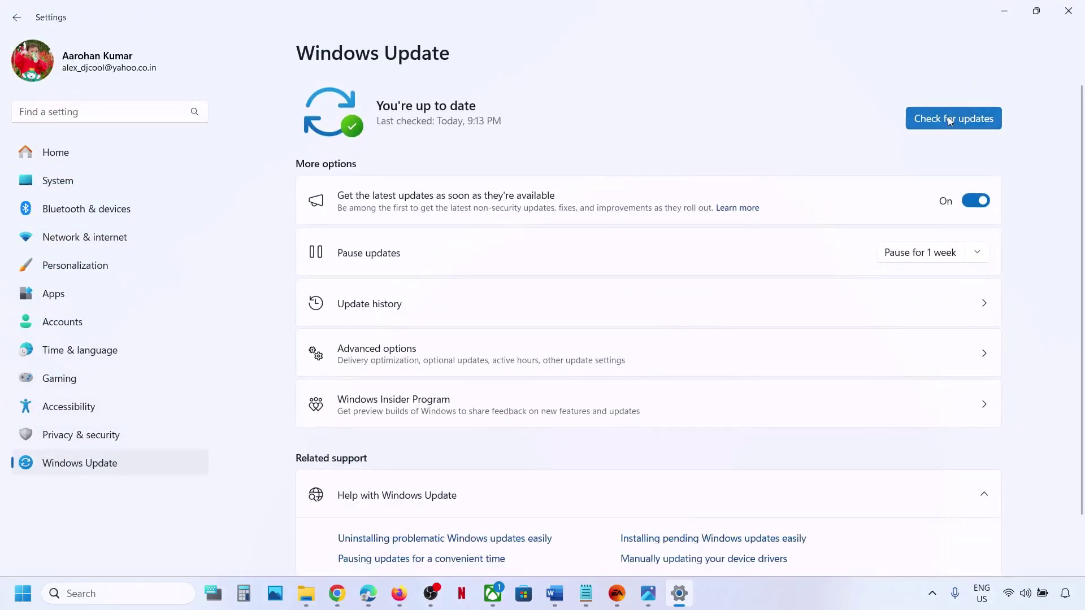
{"action": "left_click", "coordinate": [949, 119]}
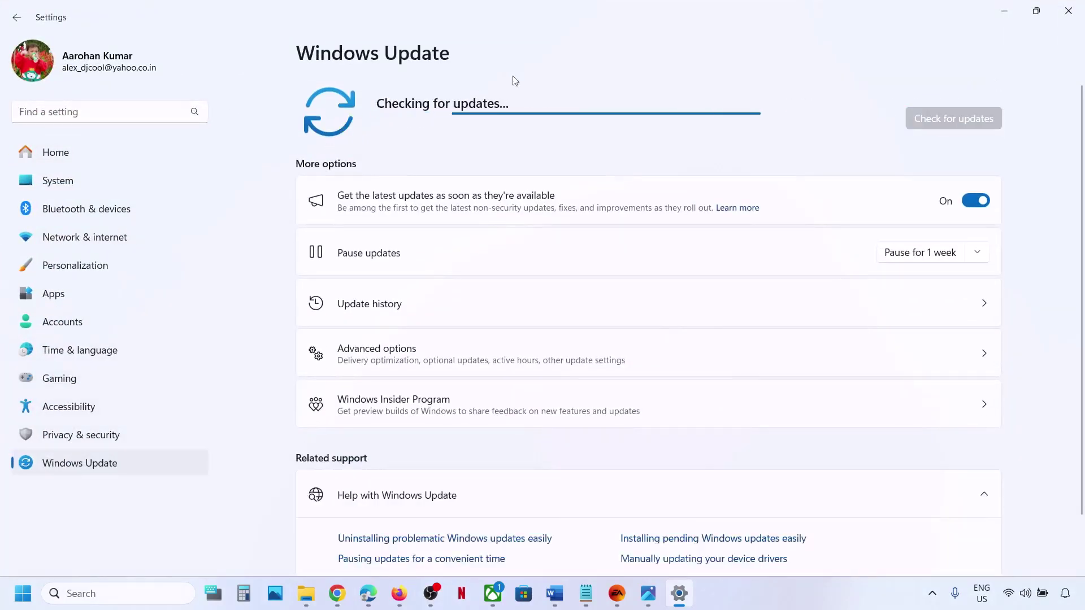
View the computer's power options, including Restart, and dismiss them without restarting.
{"action": "key", "text": "super"}
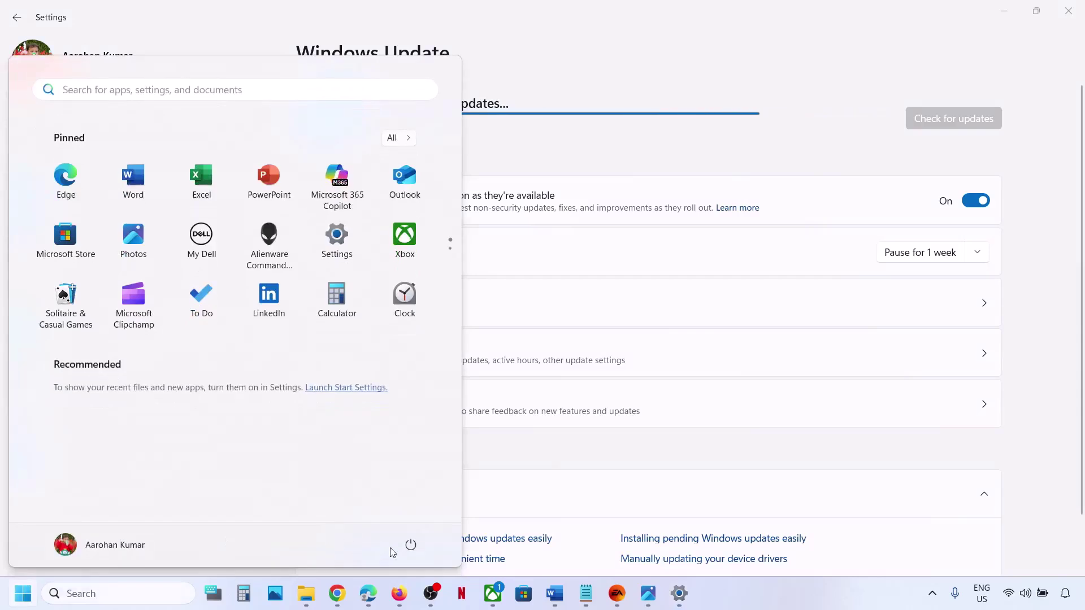
{"action": "left_click", "coordinate": [411, 546]}
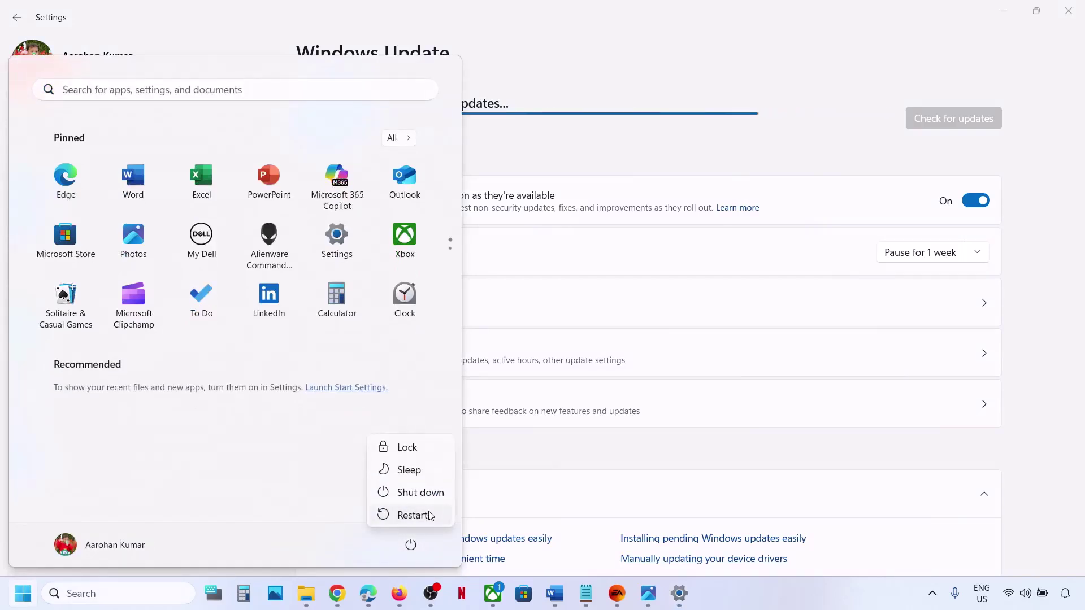
{"action": "left_click", "coordinate": [783, 90]}
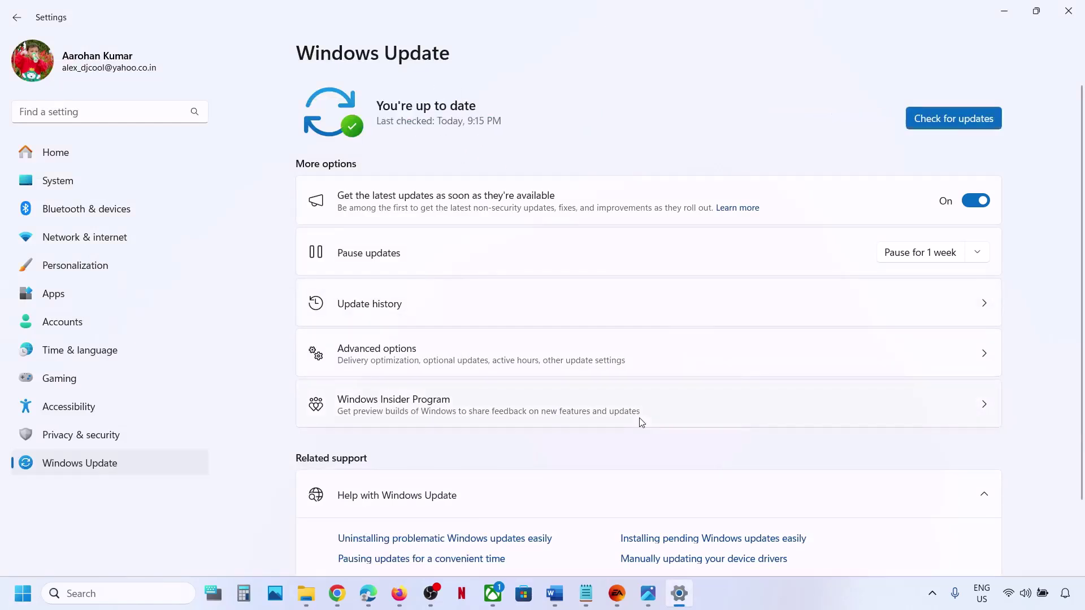
{"action": "left_click", "coordinate": [556, 594]}
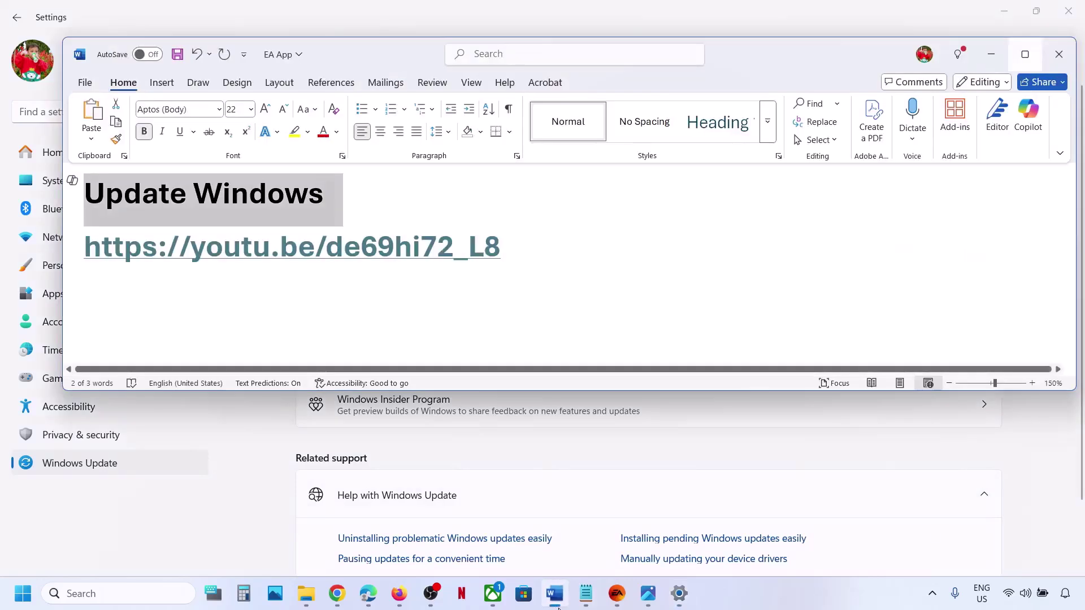
{"action": "triple_click", "coordinate": [196, 252]}
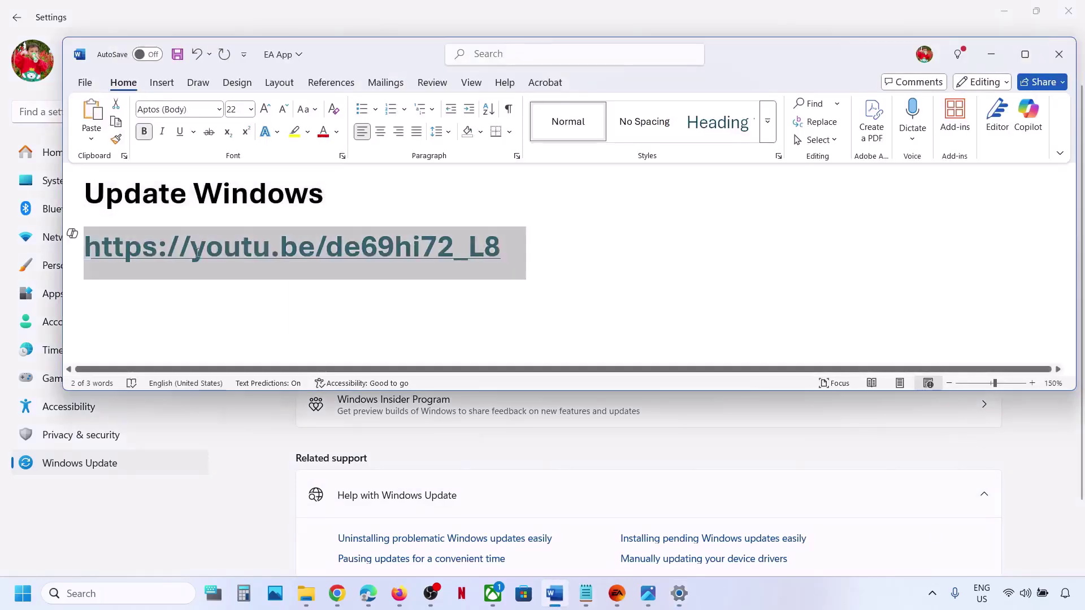
{"action": "right_click", "coordinate": [196, 253]}
{"action": "left_click", "coordinate": [235, 286]}
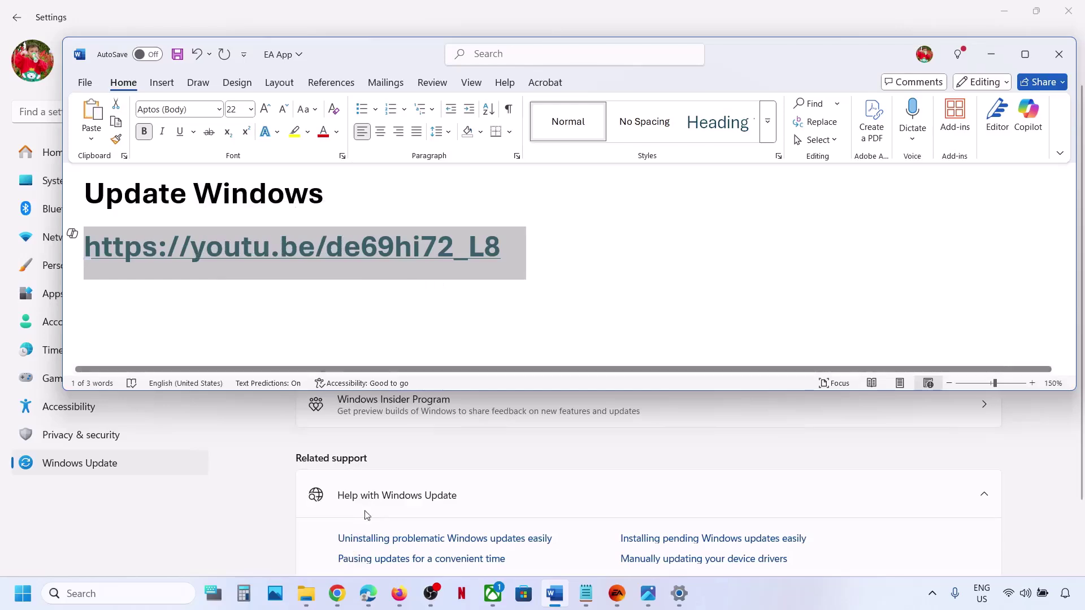
Switch to the Chrome window with the YouTube search results and examine the Windows 11 update error 0x80080005 video.
{"action": "left_click", "coordinate": [342, 591]}
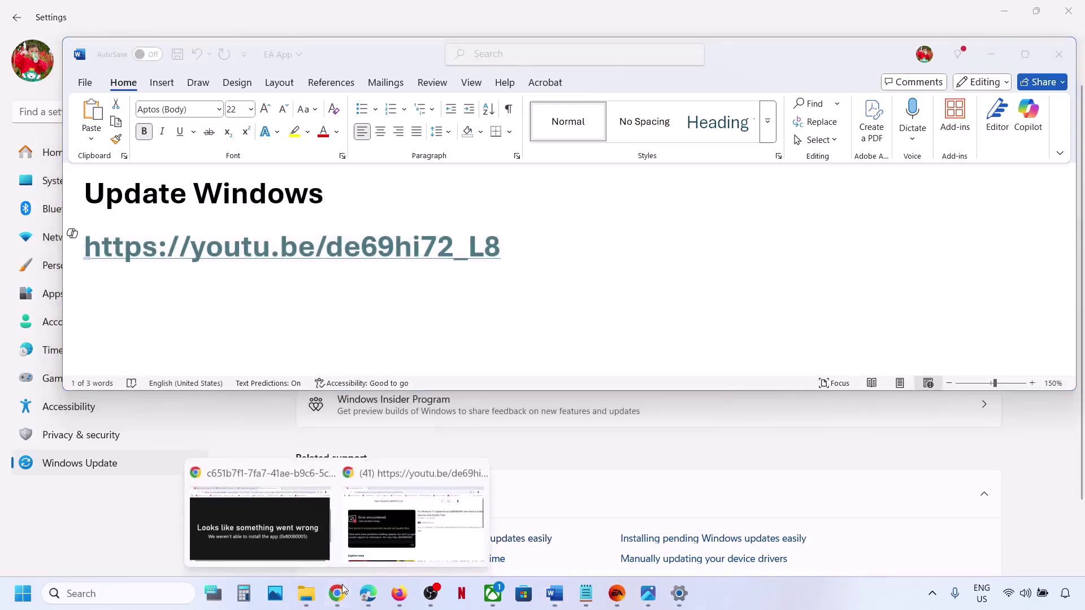
{"action": "left_click", "coordinate": [414, 523]}
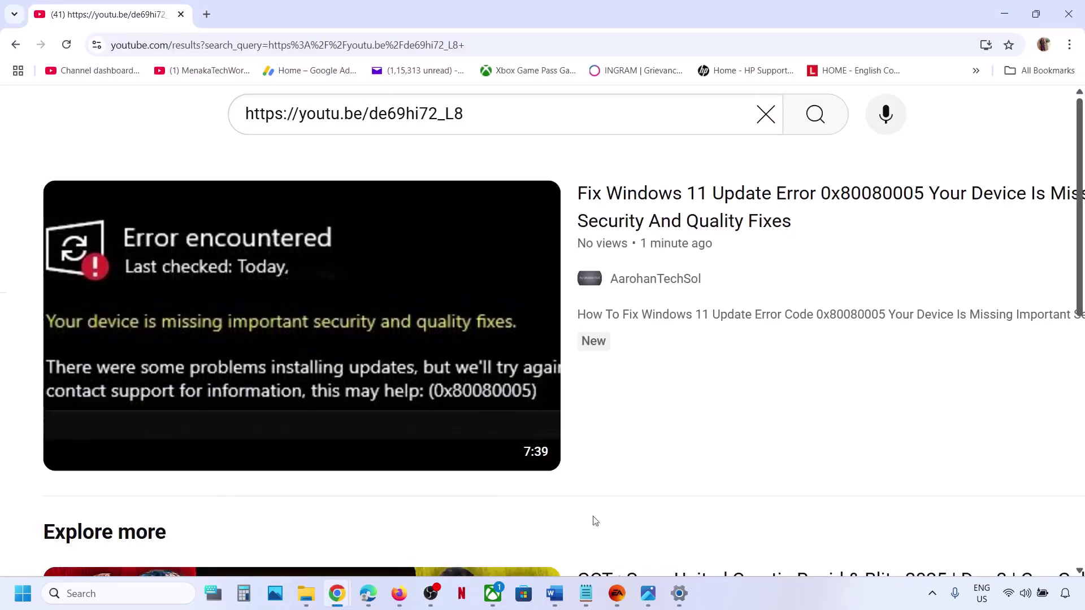
{"action": "mouse_move", "coordinate": [468, 411]}
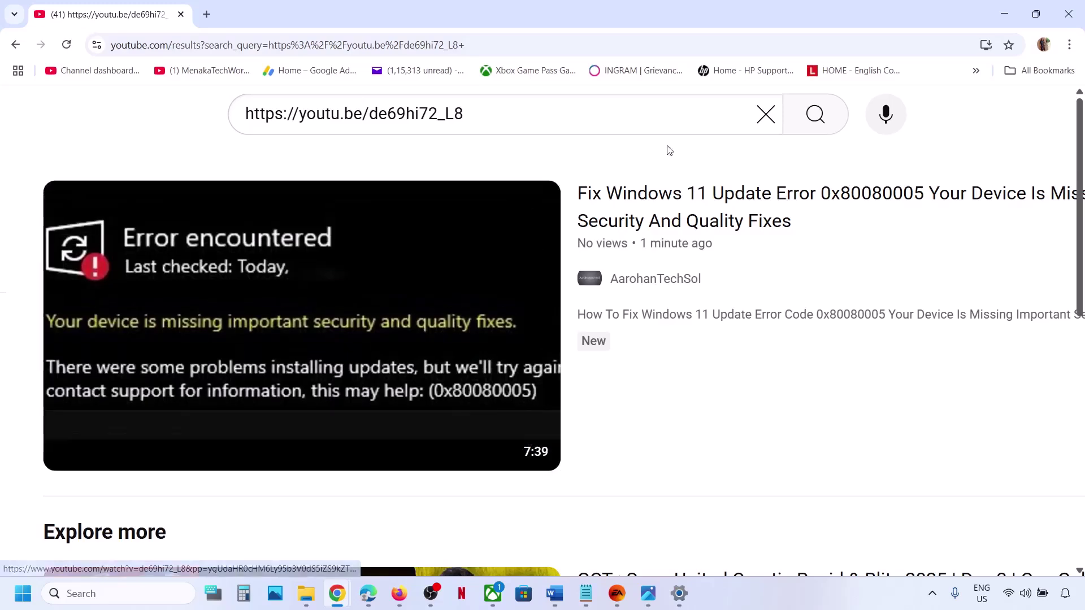
{"action": "mouse_move", "coordinate": [346, 269]}
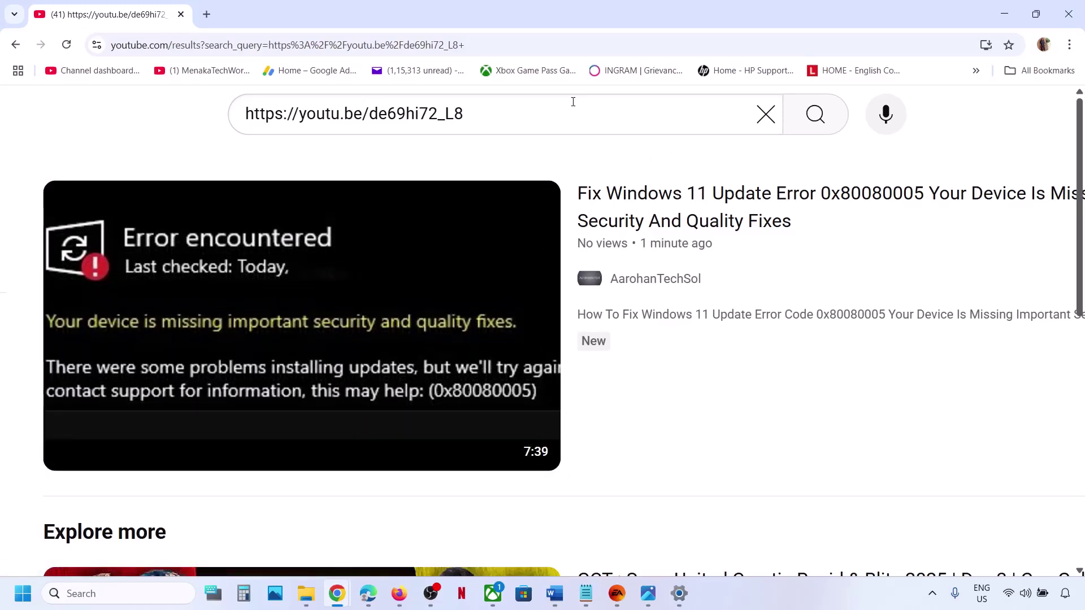
Switch to the Xbox app, and bring up the installation error screenshot in Photos.
{"action": "left_click", "coordinate": [500, 597]}
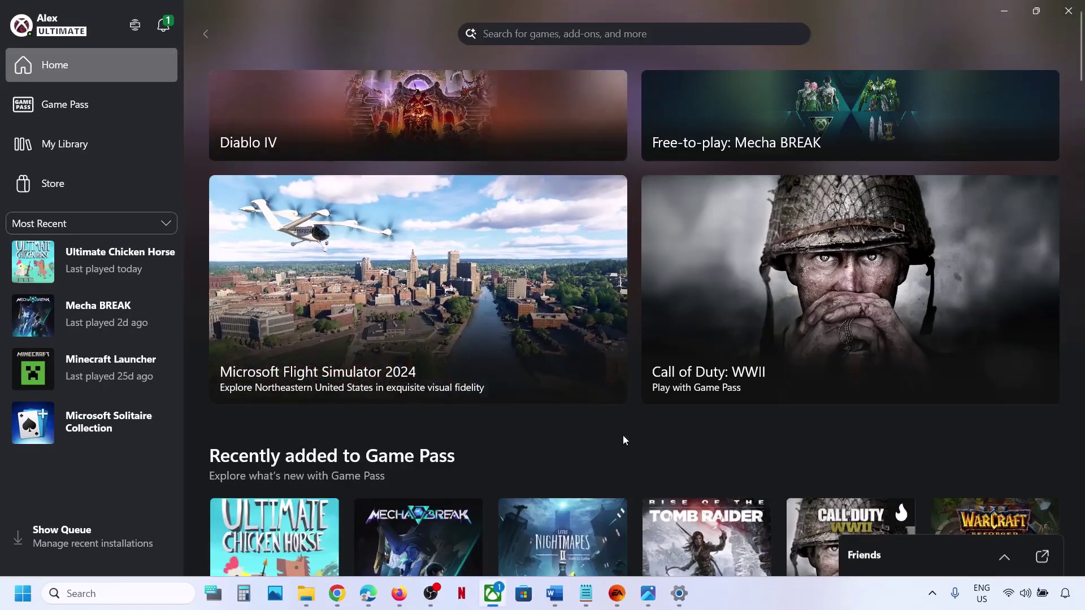
{"action": "left_click", "coordinate": [648, 595]}
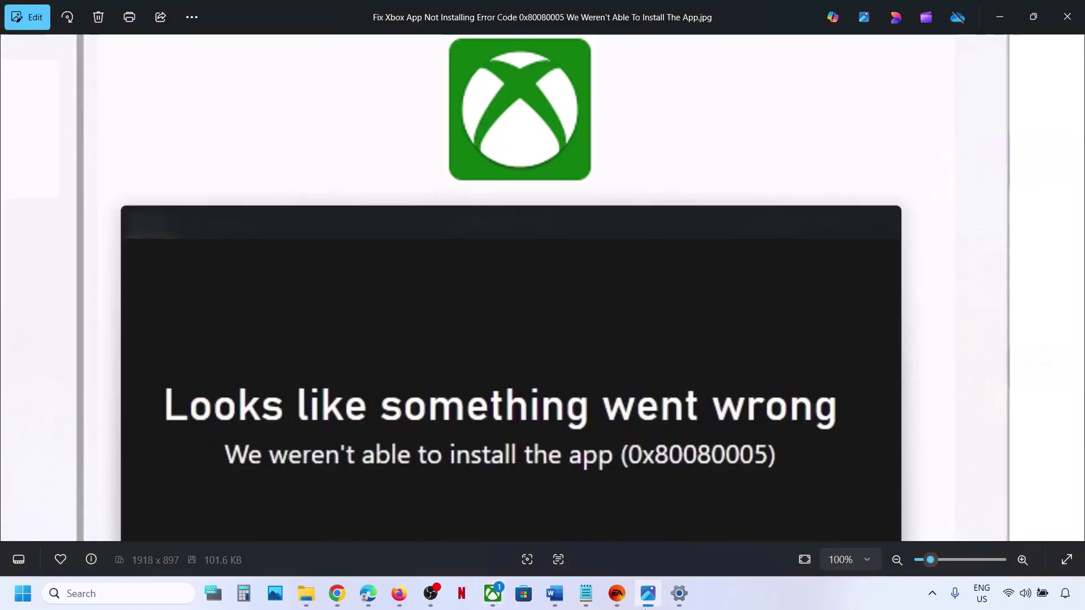
{"action": "left_click", "coordinate": [645, 605]}
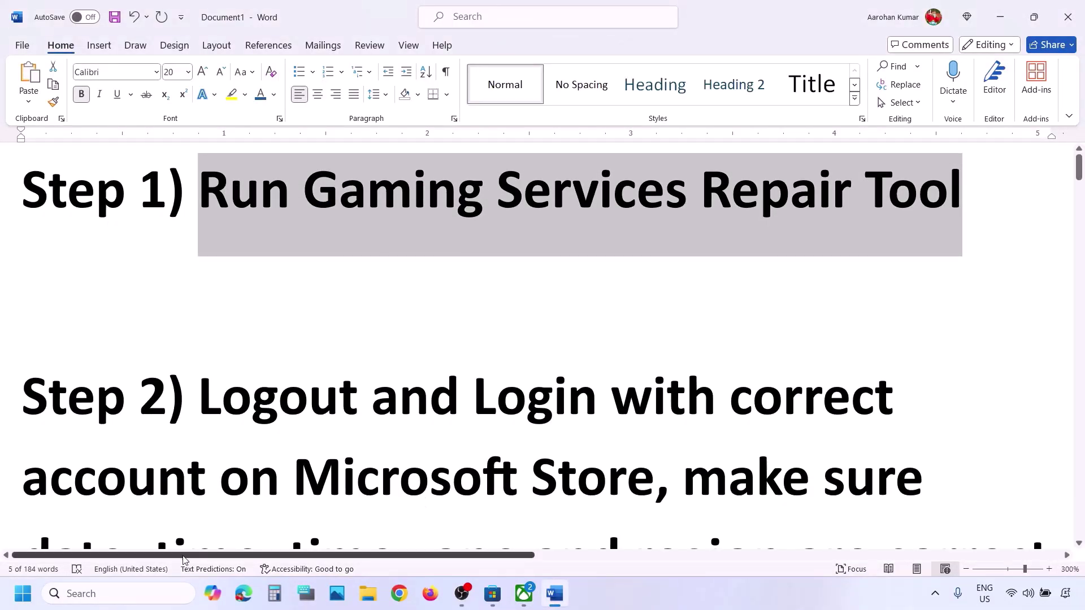
Search Google in Chrome for "Gaming Services Repair Tool" using the text from the Word notes, and open the Xbox Support result.
{"action": "key", "text": "ctrl+shift+Right"}
{"action": "left_click", "coordinate": [399, 595]}
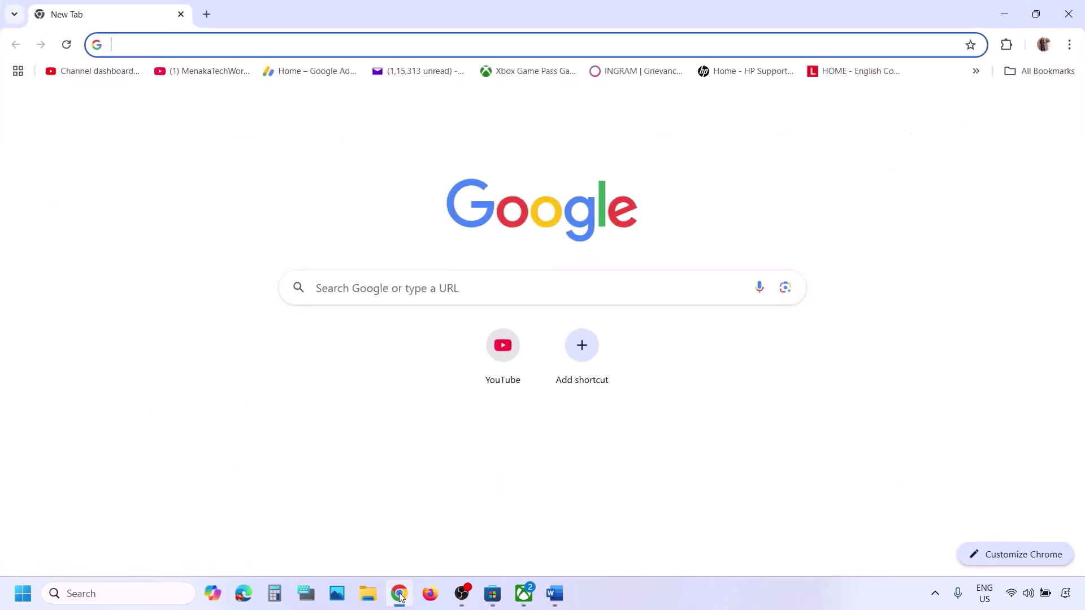
{"action": "key", "text": "ctrl+v"}
{"action": "key", "text": "Return"}
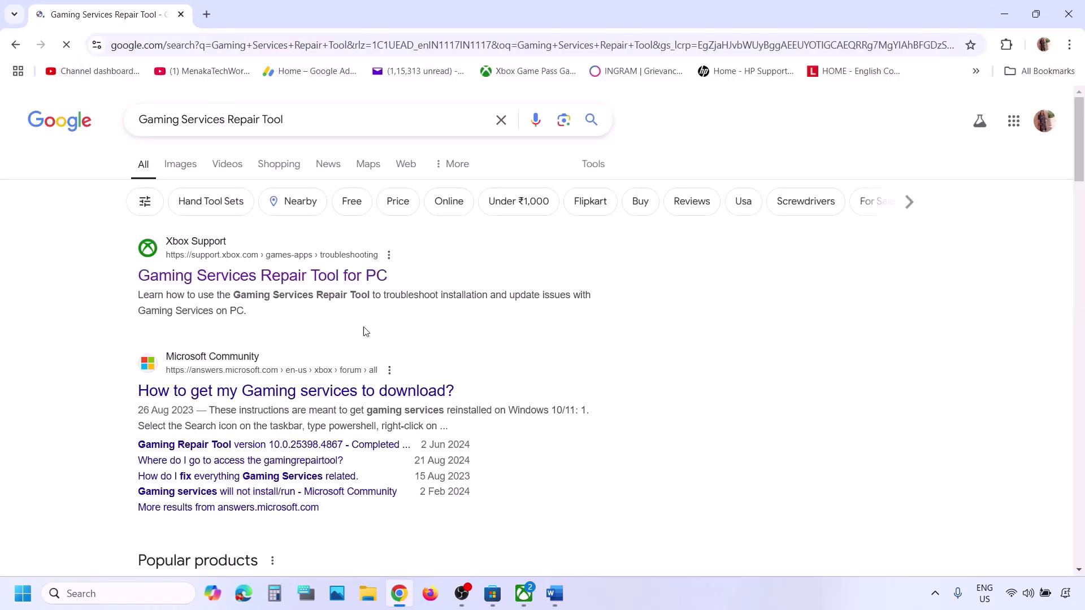
{"action": "left_click", "coordinate": [216, 278]}
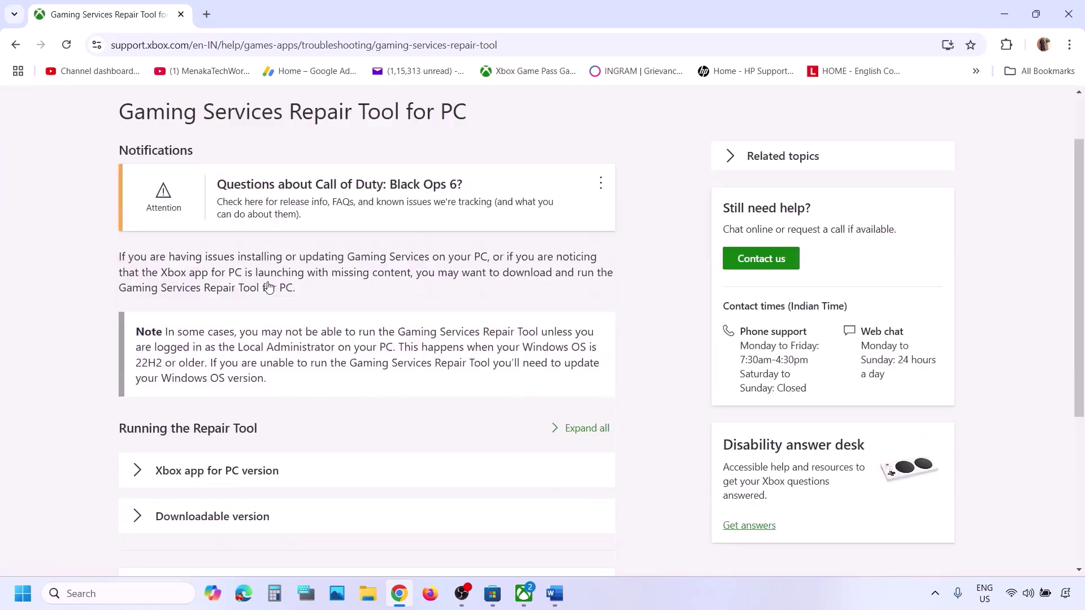
Download the Gaming Services Repair Tool for PC from the article's "Downloadable version" section.
{"action": "scroll", "coordinate": [242, 353], "scroll_direction": "down", "scroll_amount": 3}
{"action": "left_click", "coordinate": [202, 371]}
{"action": "scroll", "coordinate": [202, 375], "scroll_direction": "down", "scroll_amount": 10}
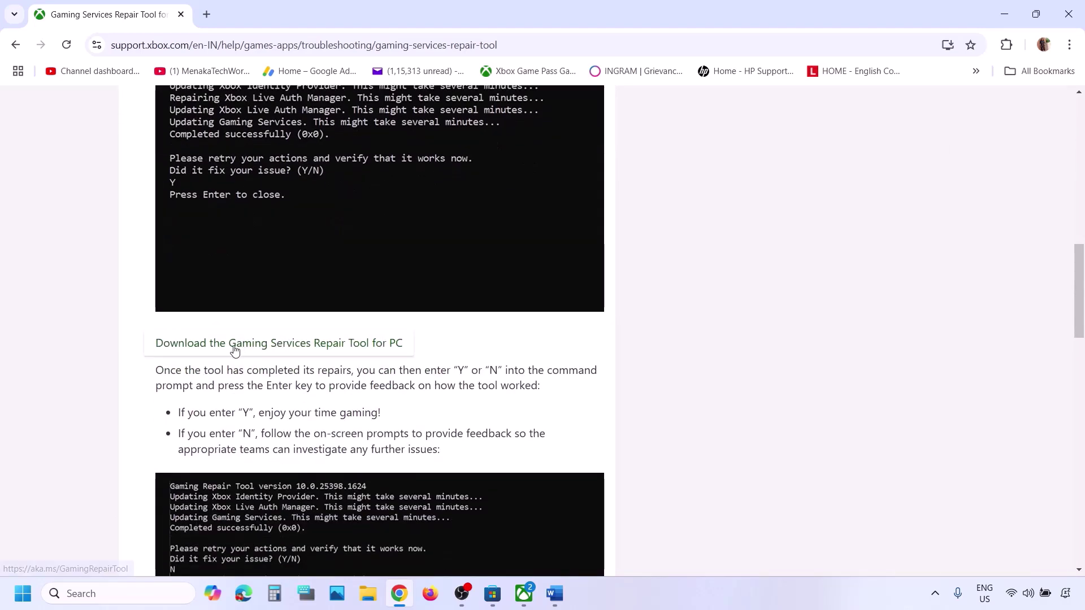
{"action": "left_click", "coordinate": [234, 347]}
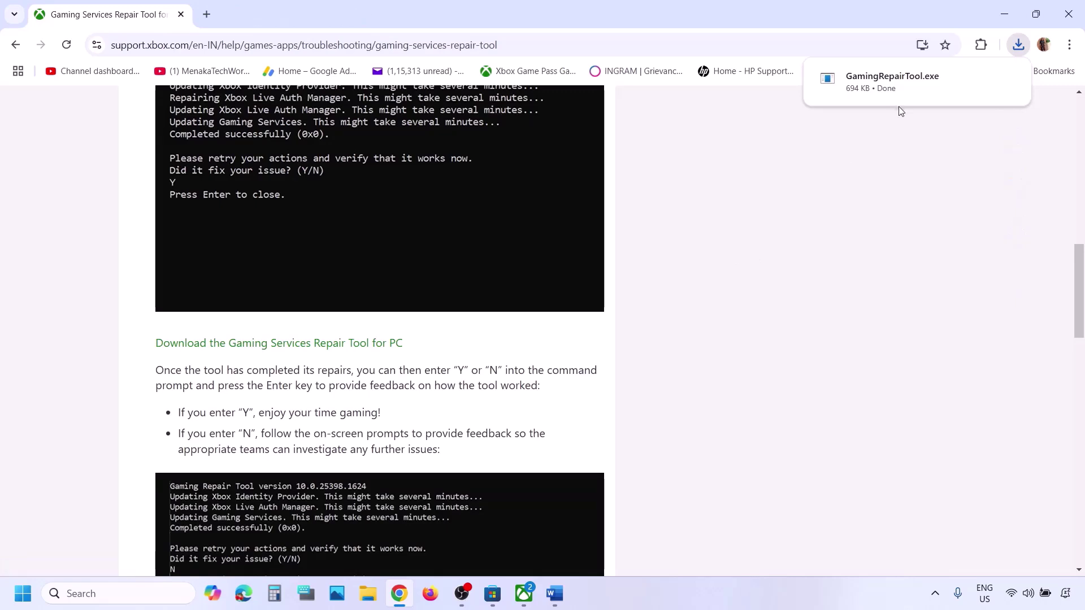
Run the downloaded GamingRepairTool.exe, highlight its completion line, and close the tool.
{"action": "left_click", "coordinate": [883, 93]}
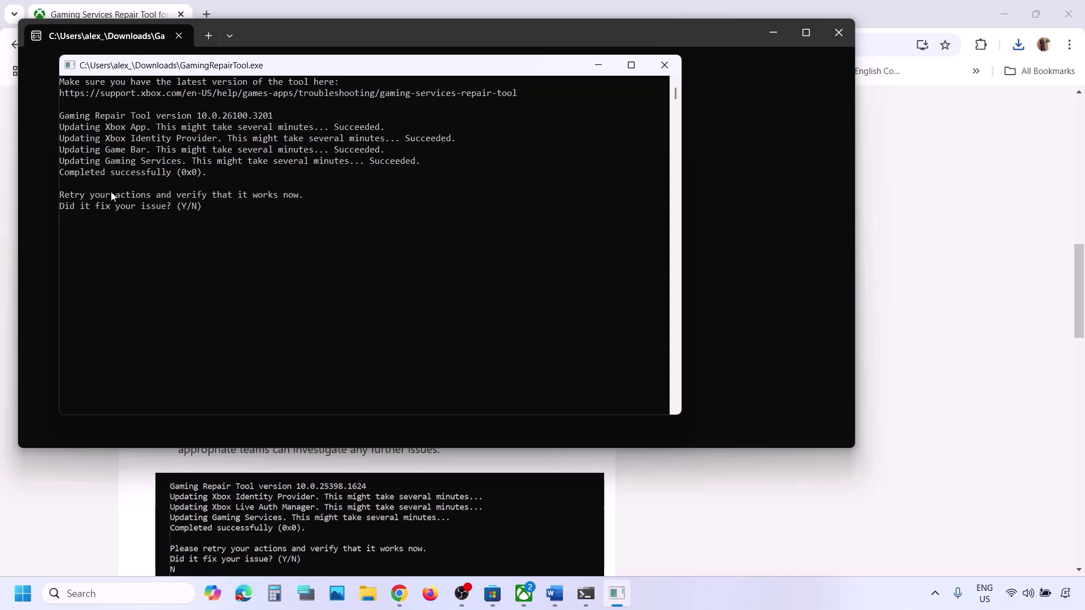
{"action": "left_click_drag", "start_coordinate": [215, 172], "coordinate": [66, 180]}
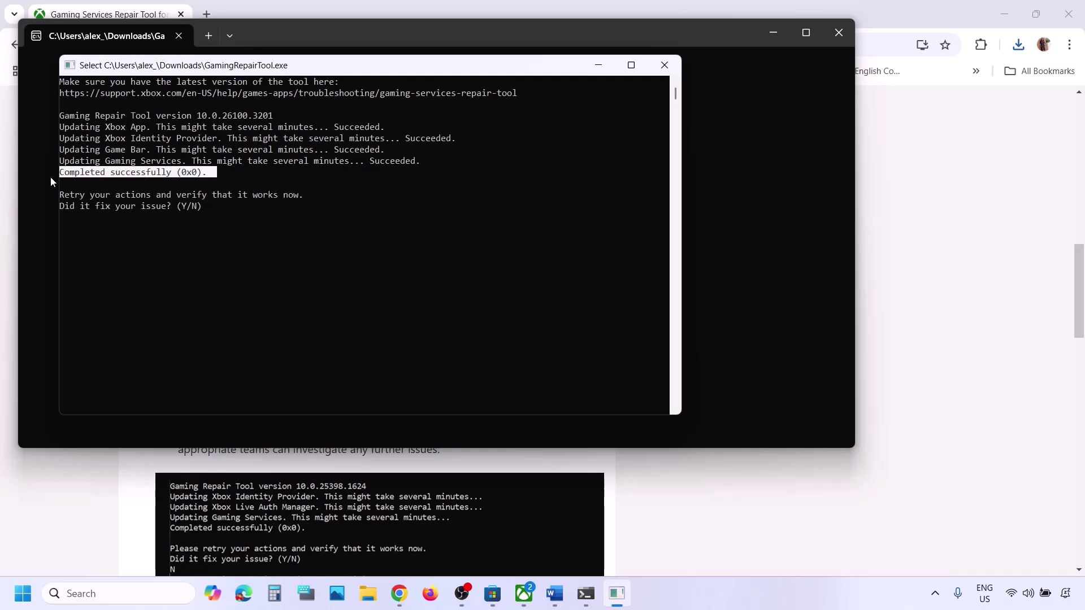
{"action": "left_click", "coordinate": [664, 65]}
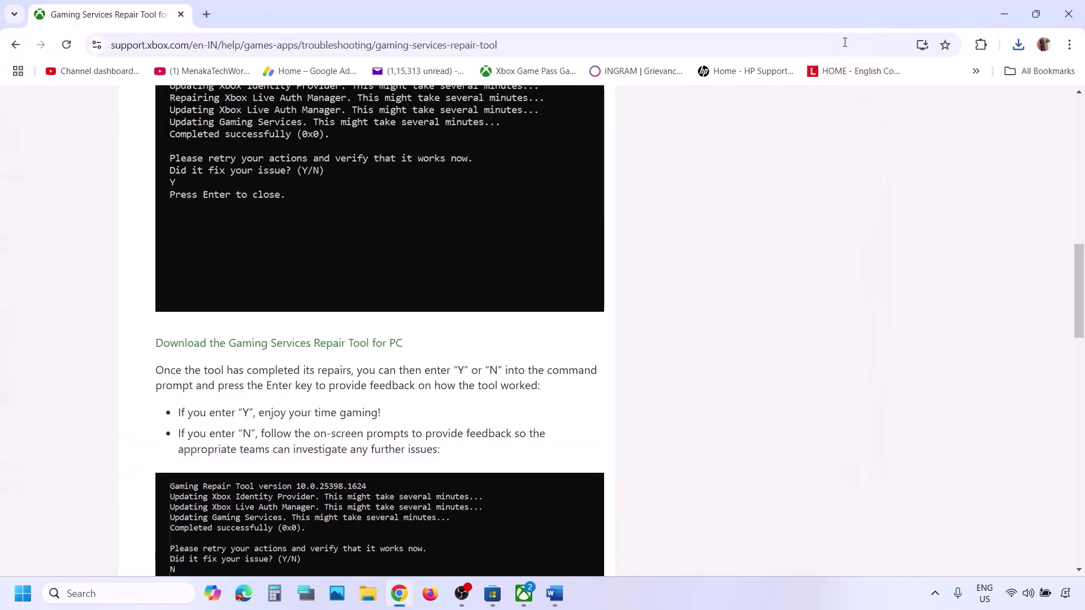
Switch to the Word notes and highlight the Step 2 instruction "Logout and Login with correct account on Microsoft Store".
{"action": "left_click", "coordinate": [557, 591]}
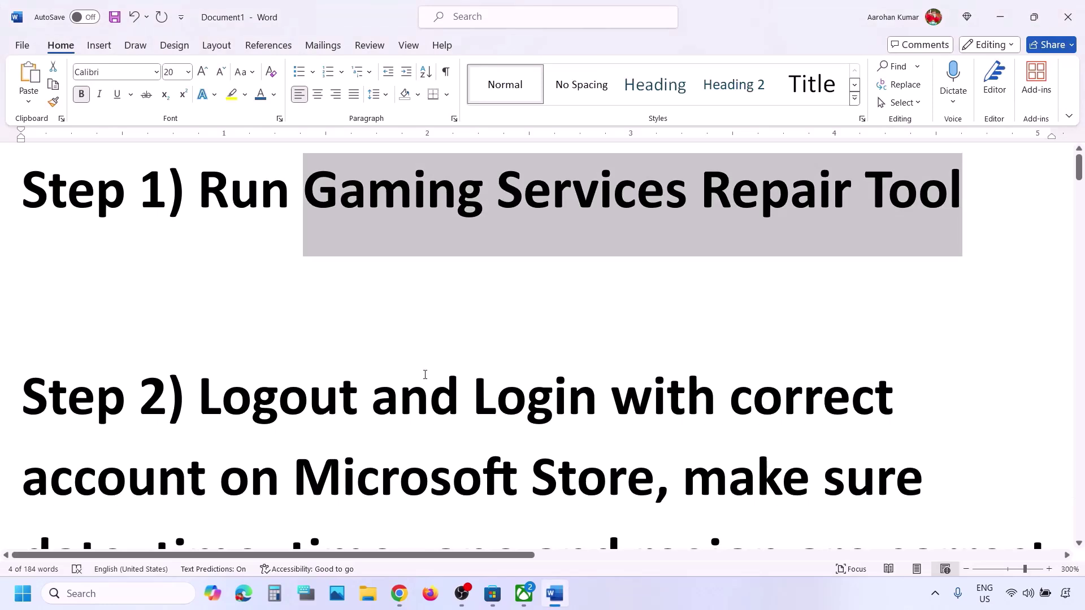
{"action": "scroll", "coordinate": [425, 375], "scroll_direction": "down", "scroll_amount": 1}
{"action": "scroll", "coordinate": [425, 374], "scroll_direction": "down", "scroll_amount": 2}
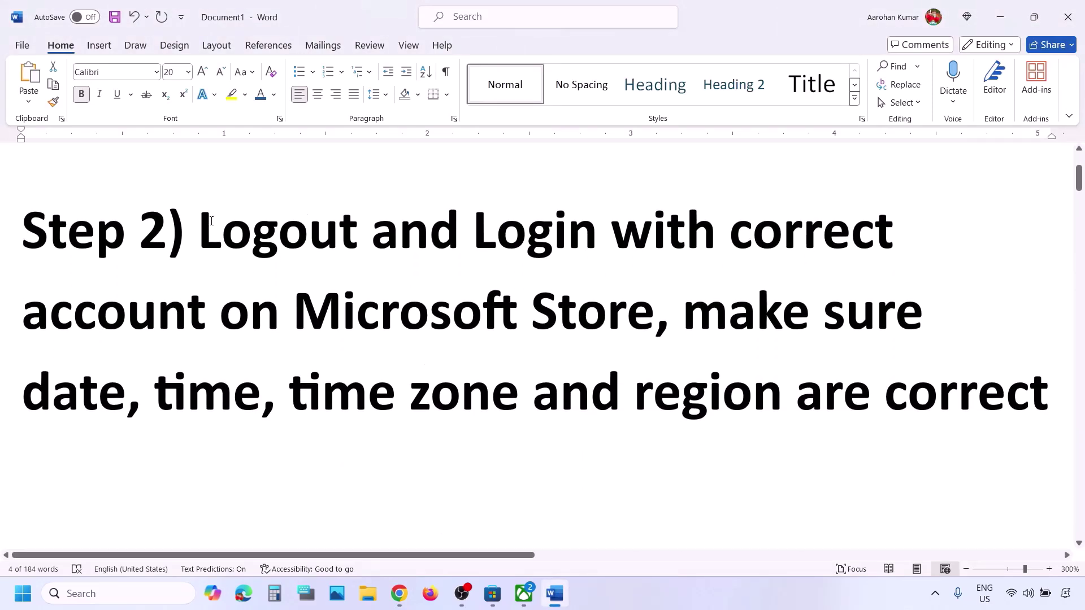
{"action": "left_click_drag", "start_coordinate": [199, 230], "coordinate": [605, 283]}
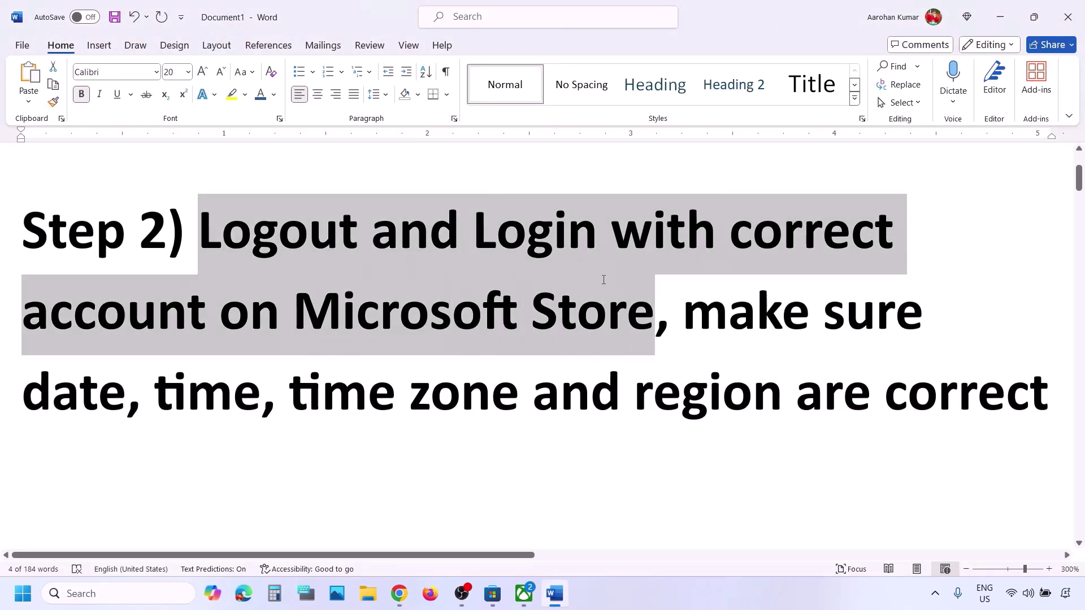
Switch to Microsoft Store, sign in with the saved Outlook Microsoft account by entering its PIN, and continue with that account in Xbox.
{"action": "left_click", "coordinate": [492, 593]}
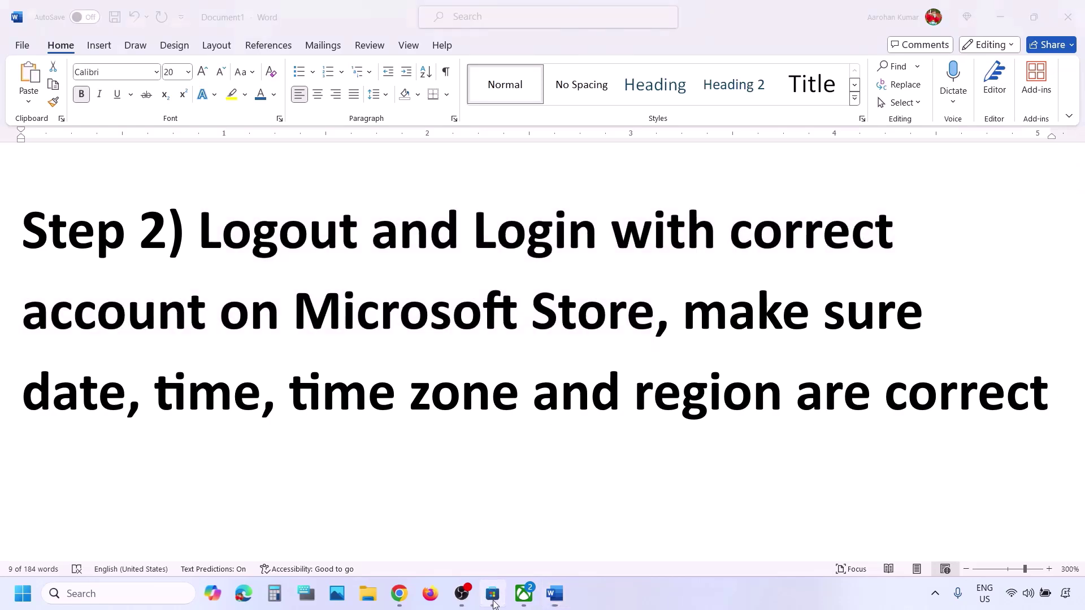
{"action": "left_click", "coordinate": [939, 19]}
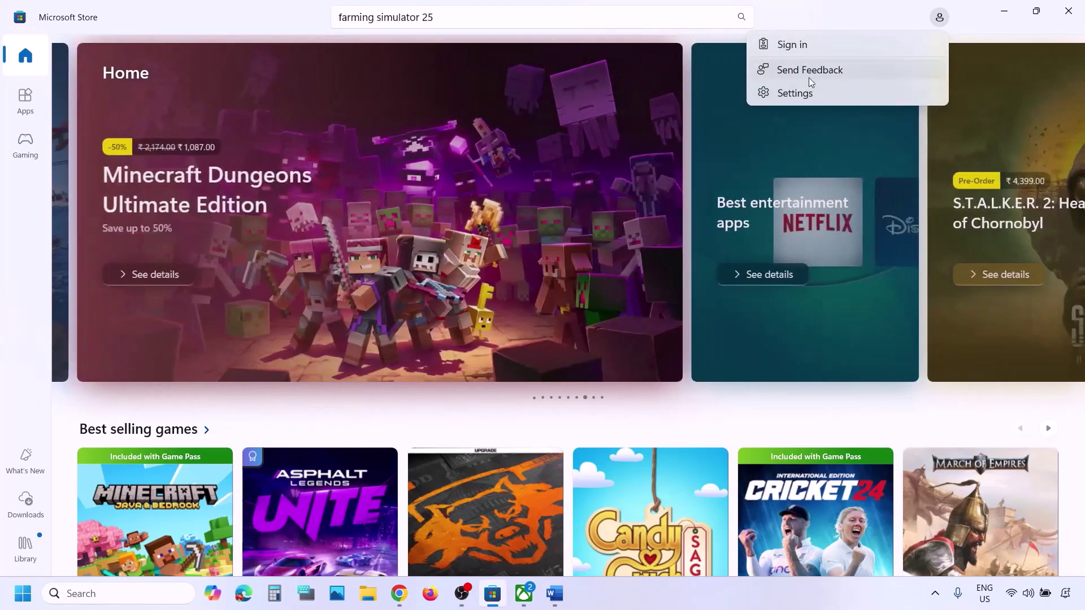
{"action": "left_click", "coordinate": [808, 44]}
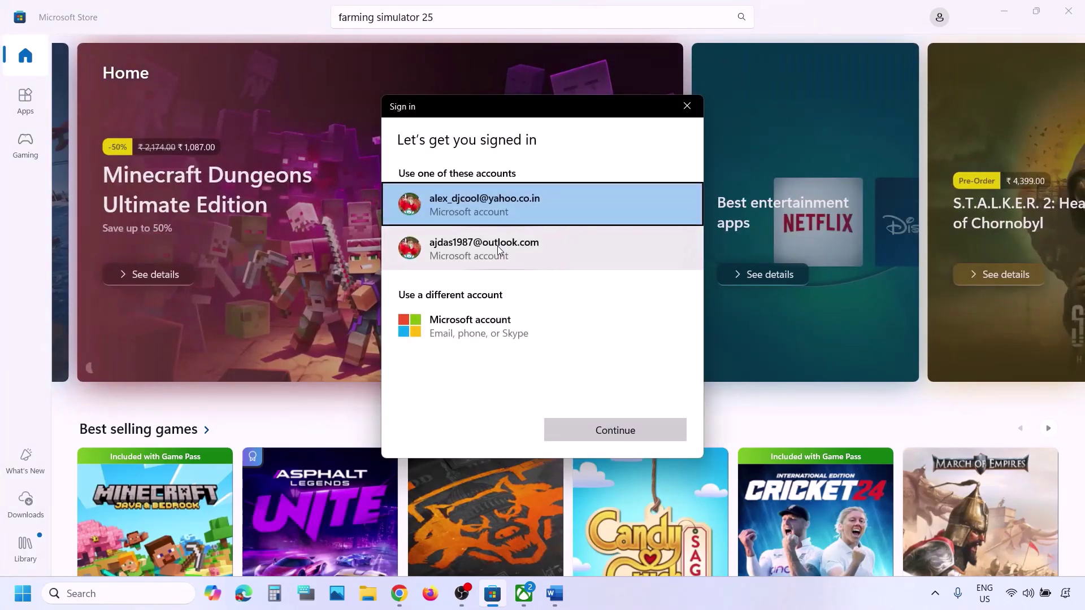
{"action": "left_click", "coordinate": [497, 246]}
{"action": "left_click", "coordinate": [649, 431]}
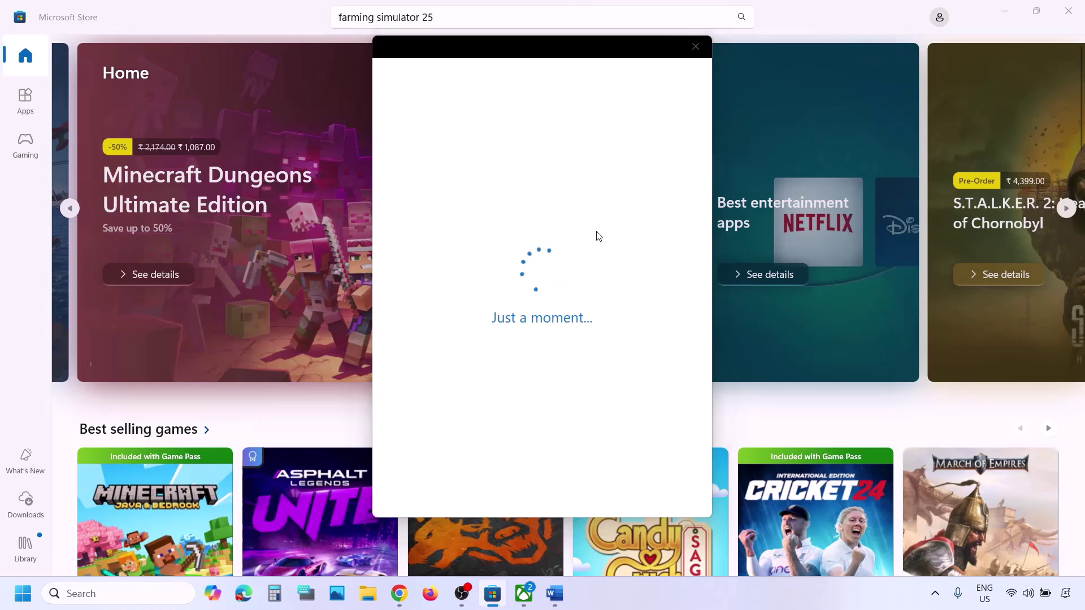
{"action": "type", "text": "•••"}
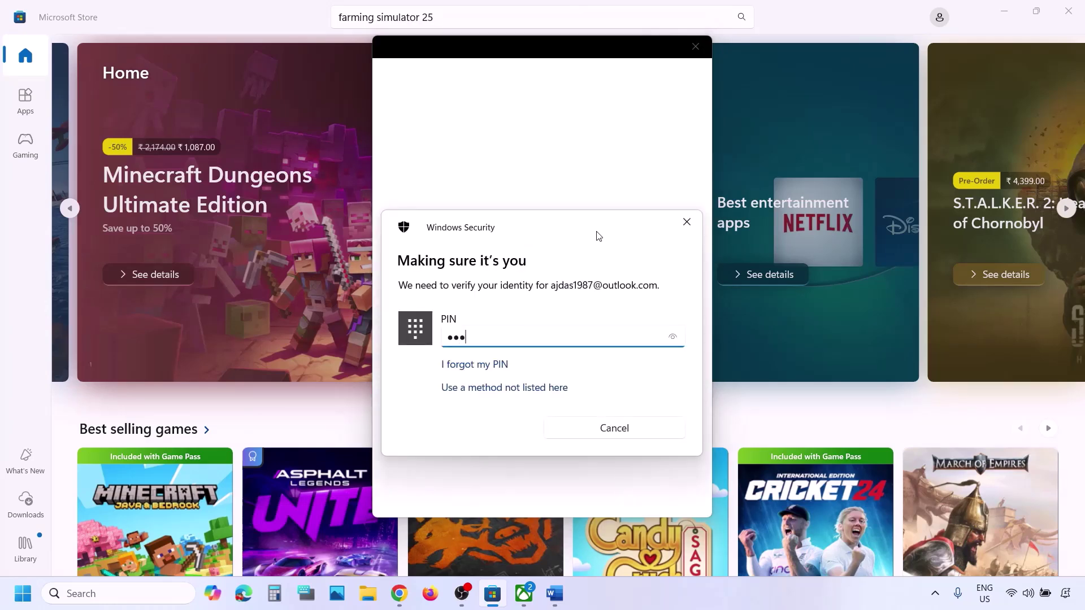
{"action": "type", "text": "•"}
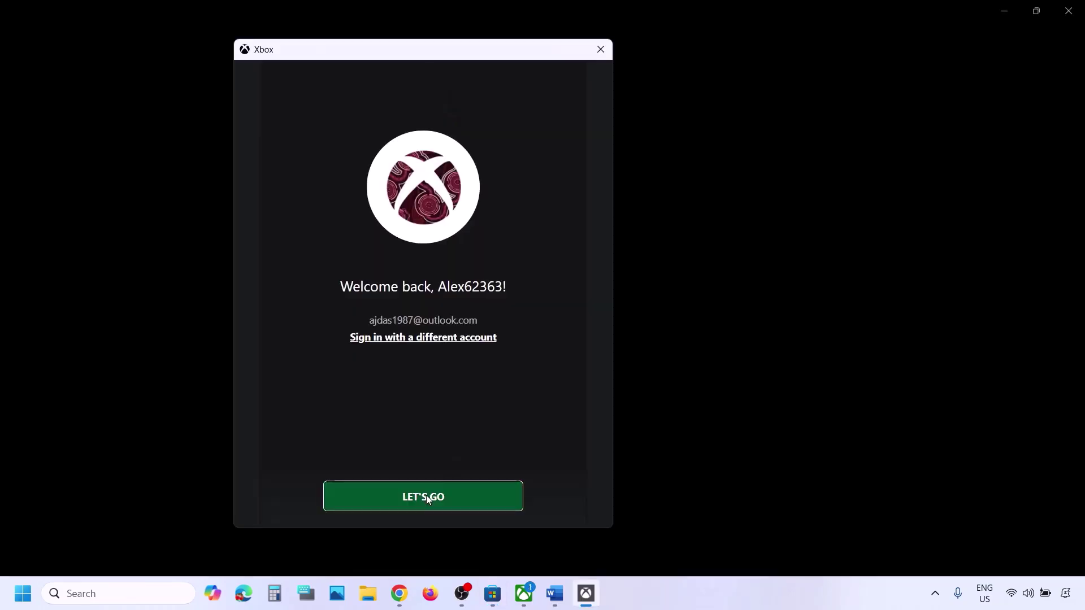
{"action": "left_click", "coordinate": [426, 495]}
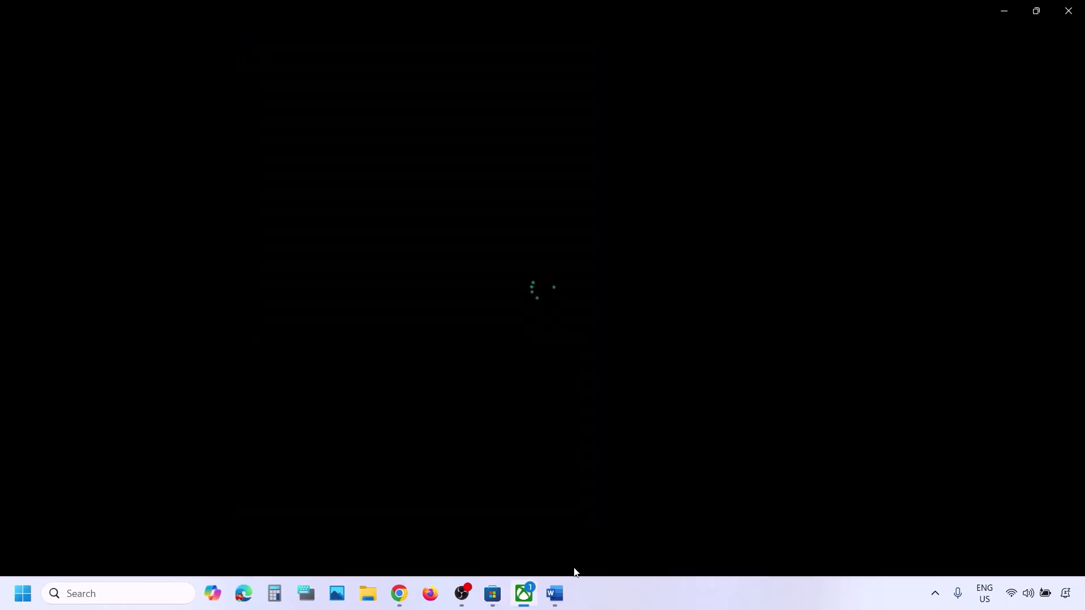
Highlight the date, time, time zone and region instruction in the Word notes, and sync the clock in Windows Settings under Date & time.
{"action": "left_click", "coordinate": [554, 594]}
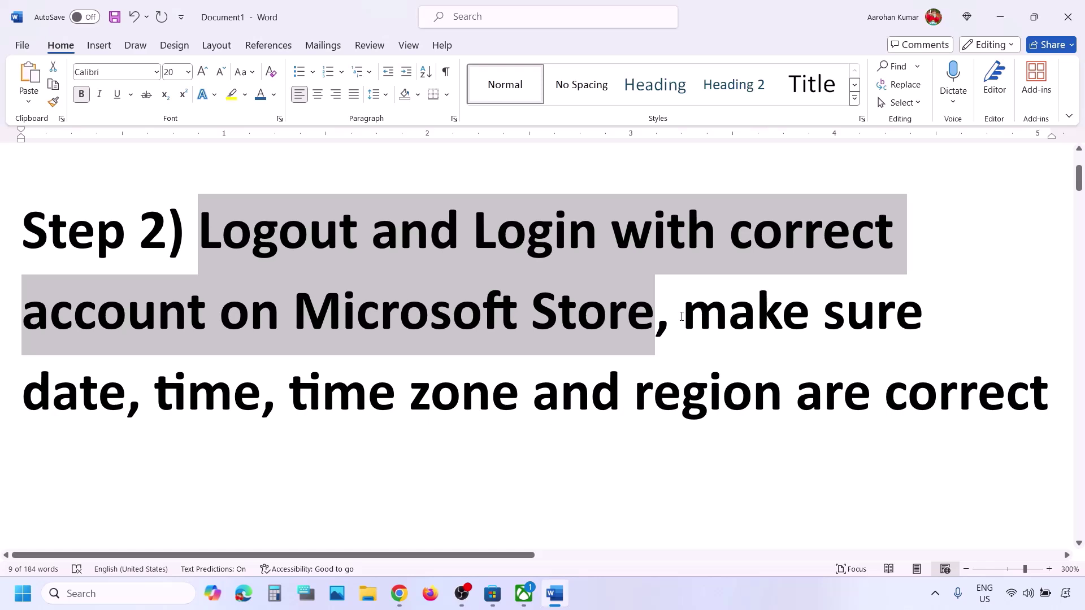
{"action": "left_click_drag", "start_coordinate": [681, 316], "coordinate": [916, 364]}
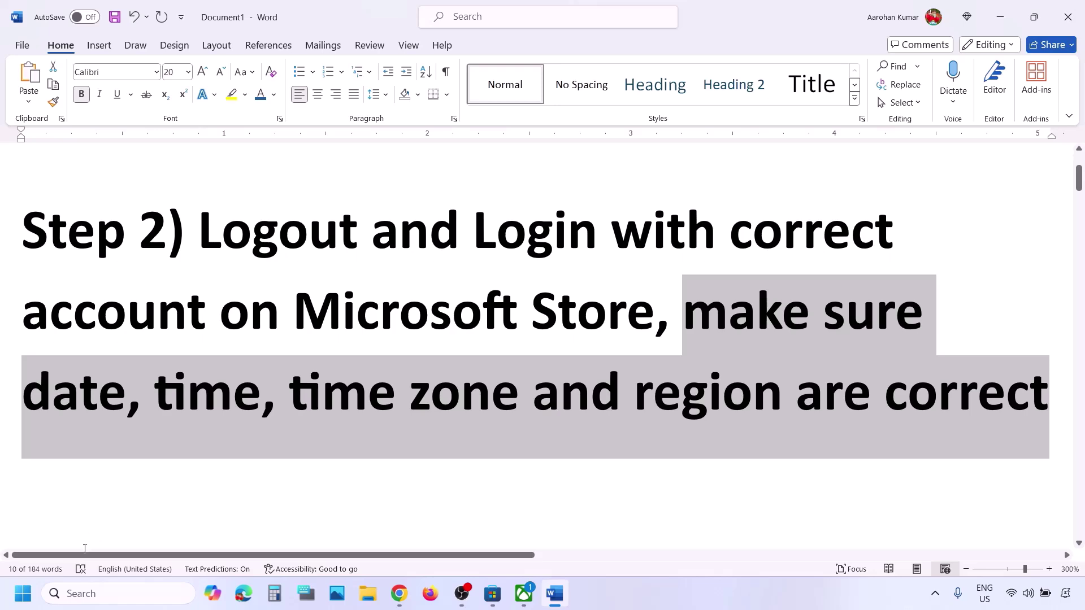
{"action": "left_click", "coordinate": [23, 593]}
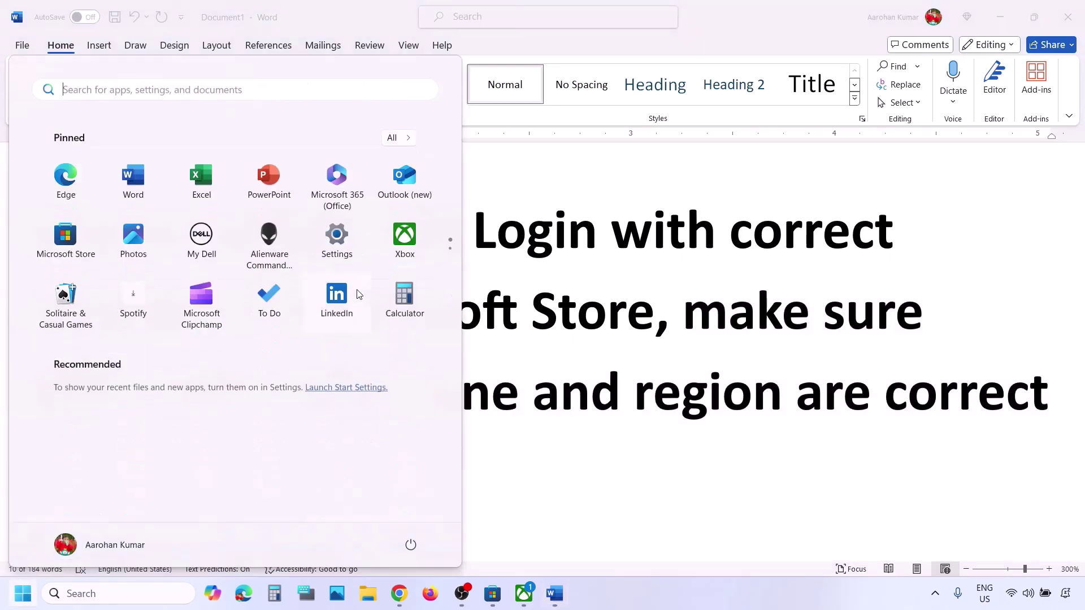
{"action": "left_click", "coordinate": [320, 244]}
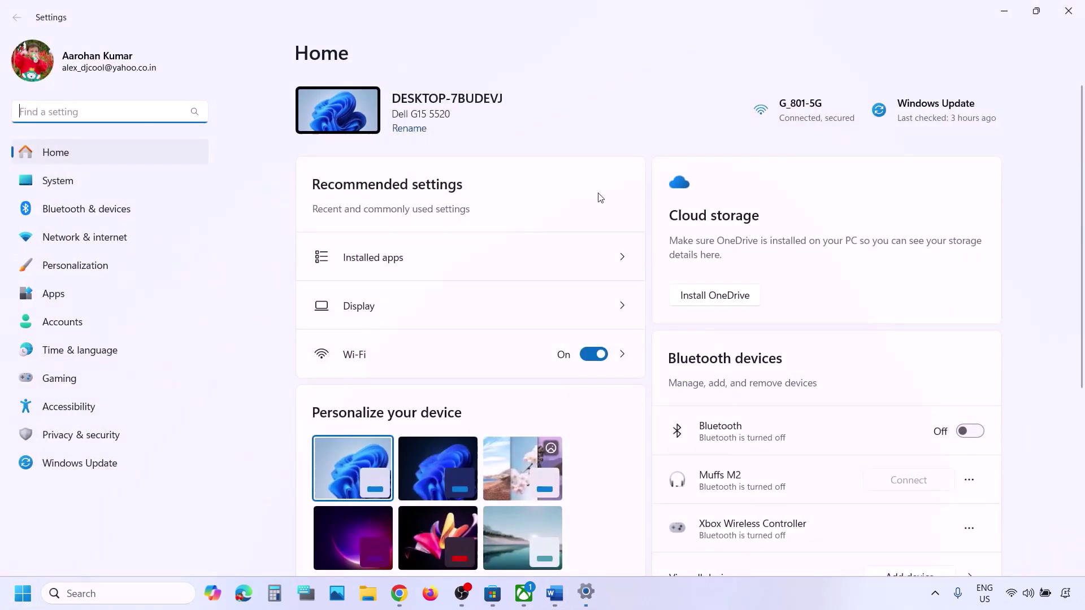
{"action": "left_click", "coordinate": [83, 352]}
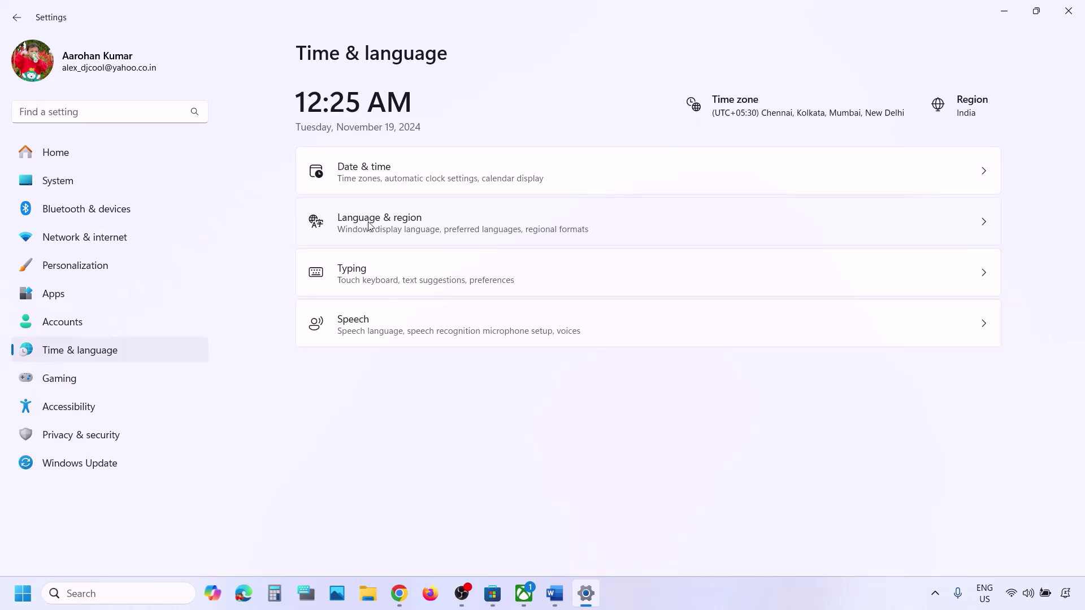
{"action": "left_click", "coordinate": [407, 180]}
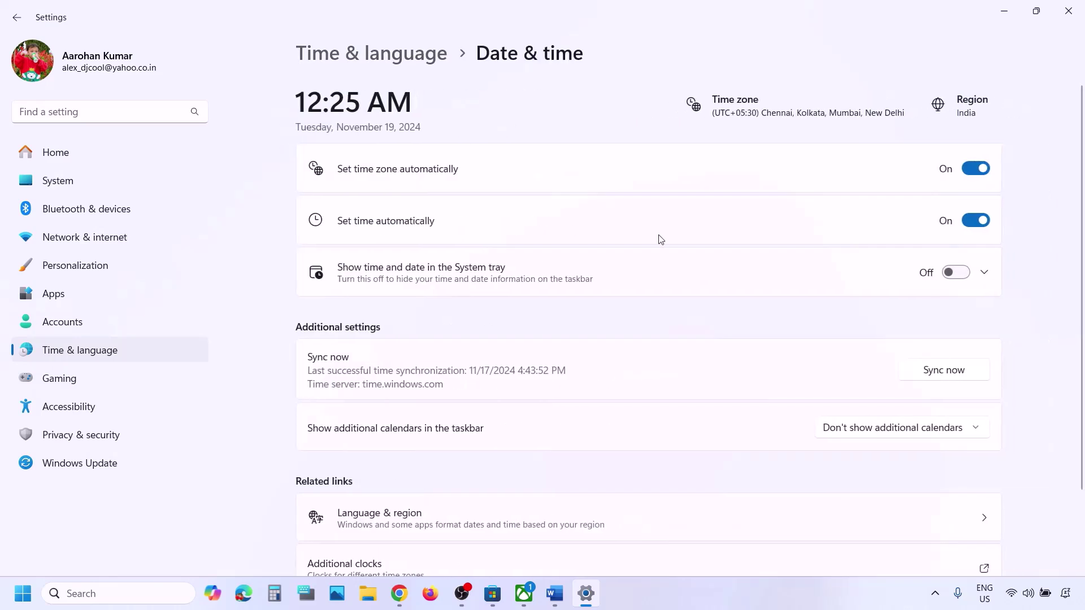
{"action": "scroll", "coordinate": [658, 237], "scroll_direction": "down", "scroll_amount": 2}
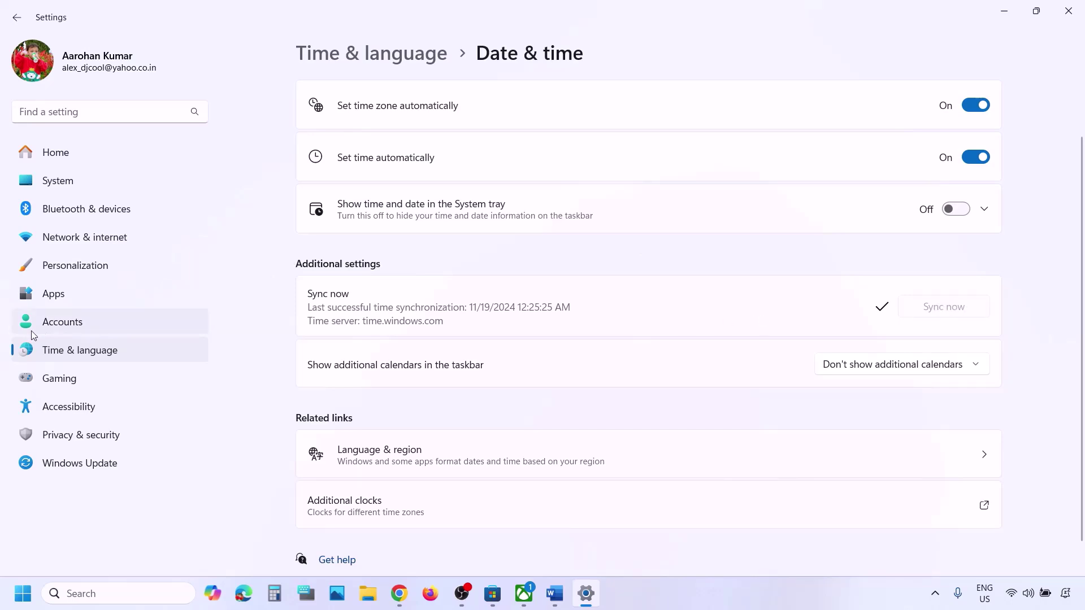
Check the Country or region choice in the Language & region settings without changing it, and close Settings.
{"action": "left_click", "coordinate": [55, 350]}
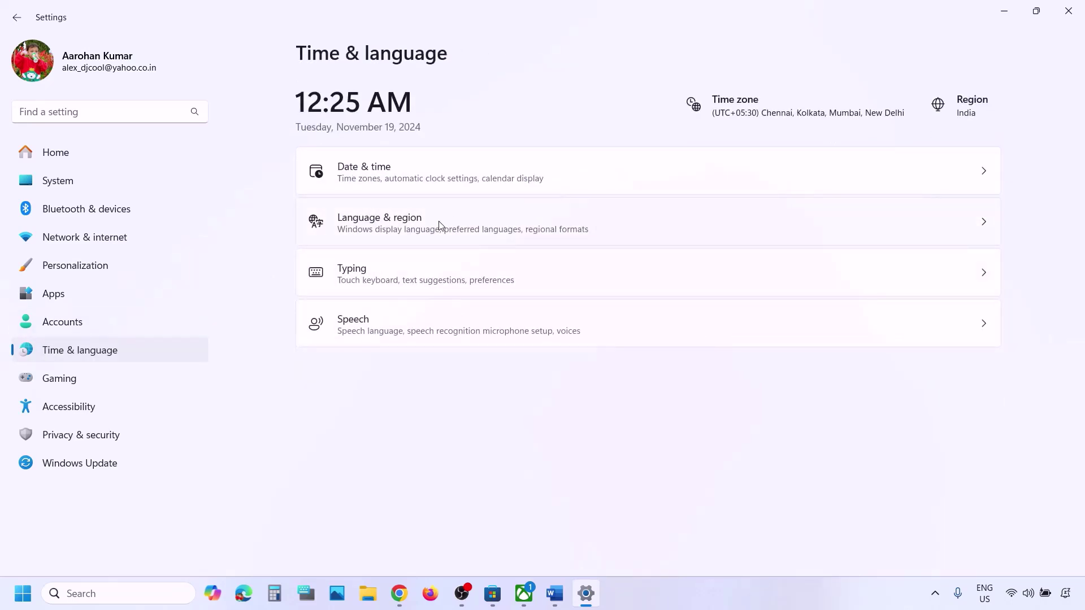
{"action": "left_click", "coordinate": [439, 226]}
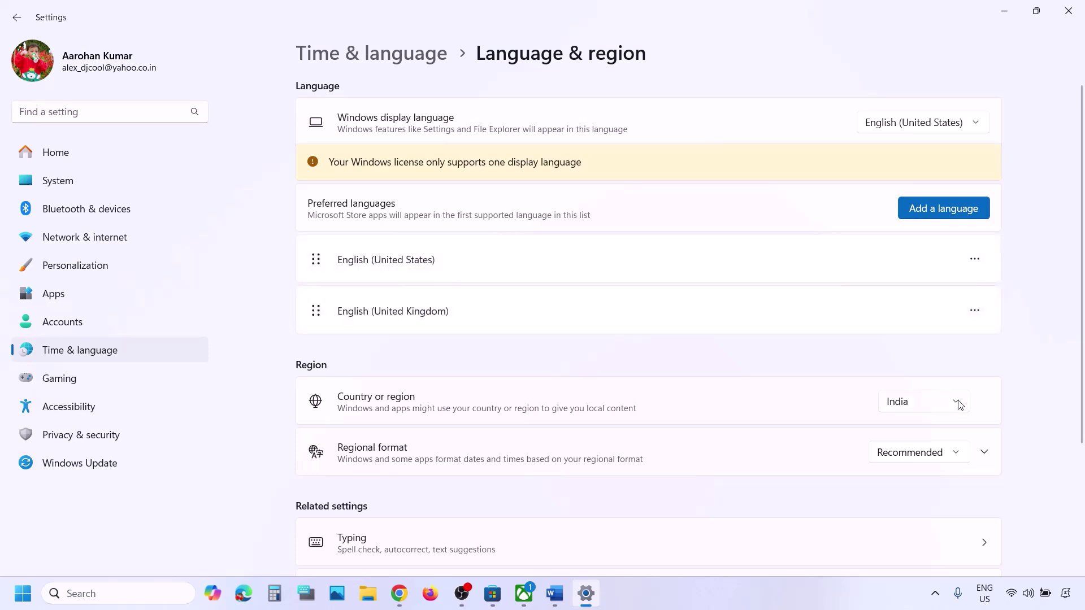
{"action": "left_click", "coordinate": [931, 403]}
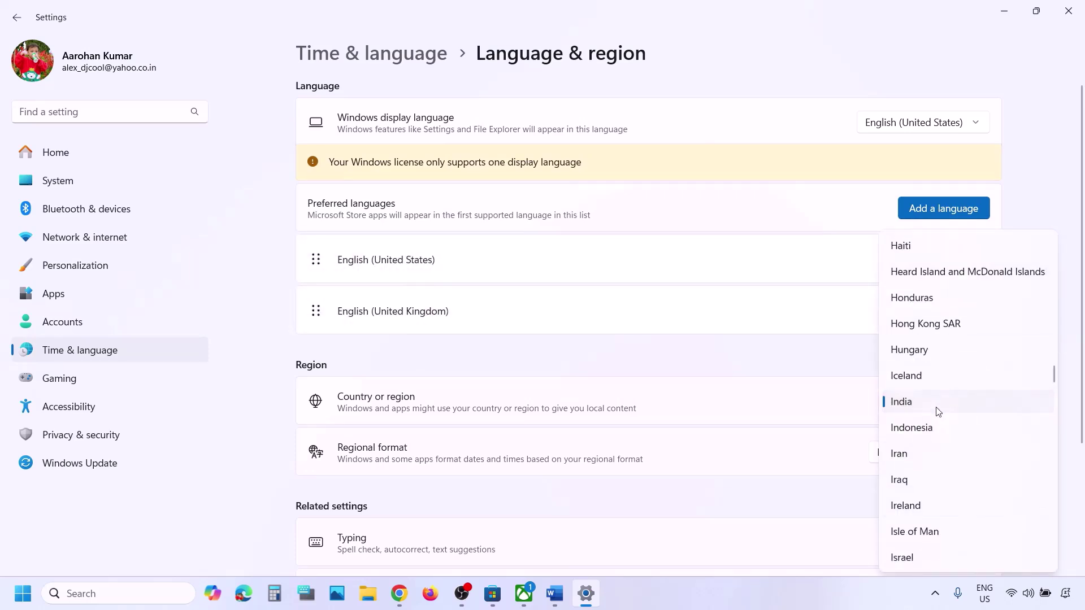
{"action": "left_click", "coordinate": [1061, 225]}
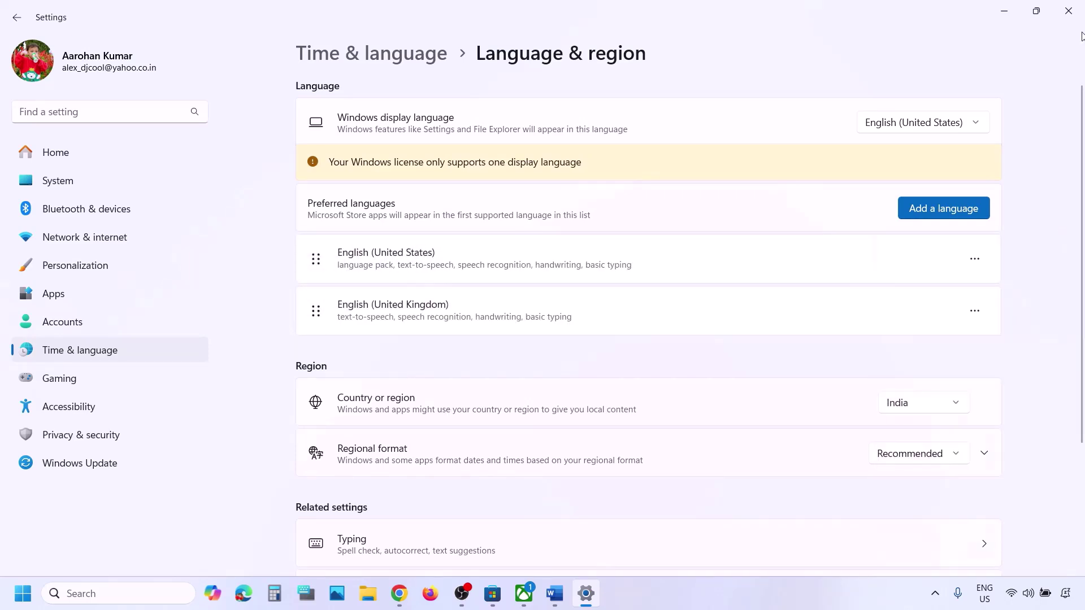
{"action": "left_click", "coordinate": [1069, 21]}
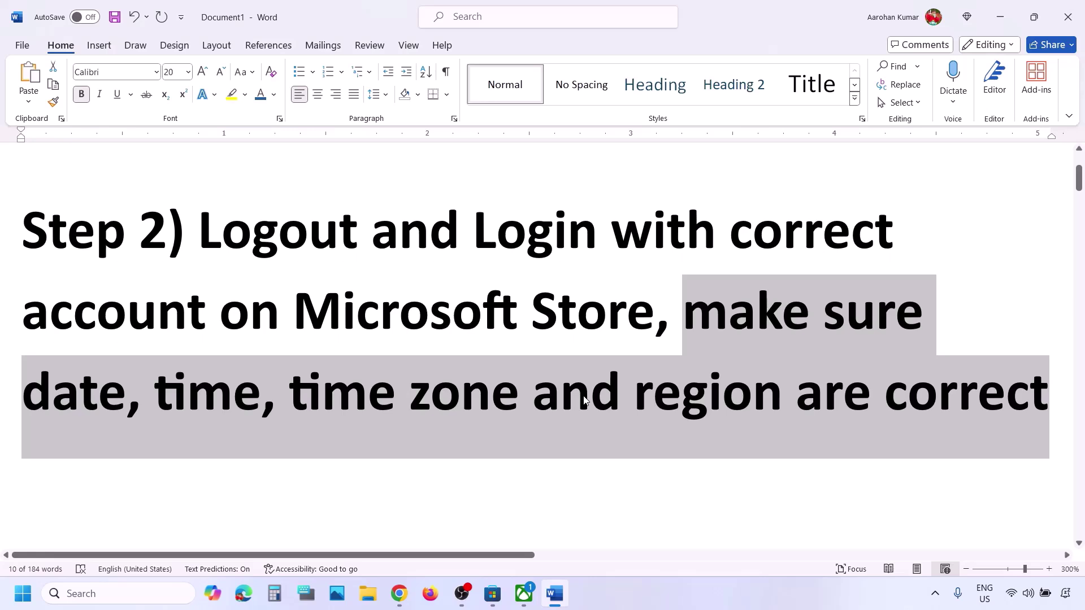
Highlight the Step 3 instruction in the Word notes and look through the Microsoft Store library for apps to install.
{"action": "scroll", "coordinate": [585, 400], "scroll_direction": "down", "scroll_amount": 3}
{"action": "left_click_drag", "start_coordinate": [209, 336], "coordinate": [439, 422]}
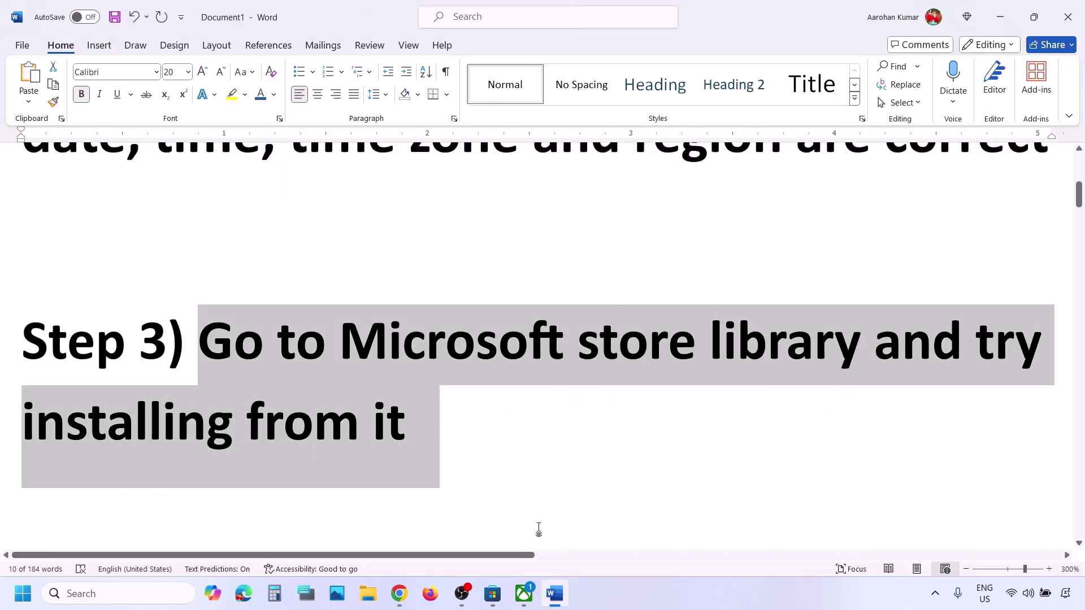
{"action": "left_click", "coordinate": [492, 599]}
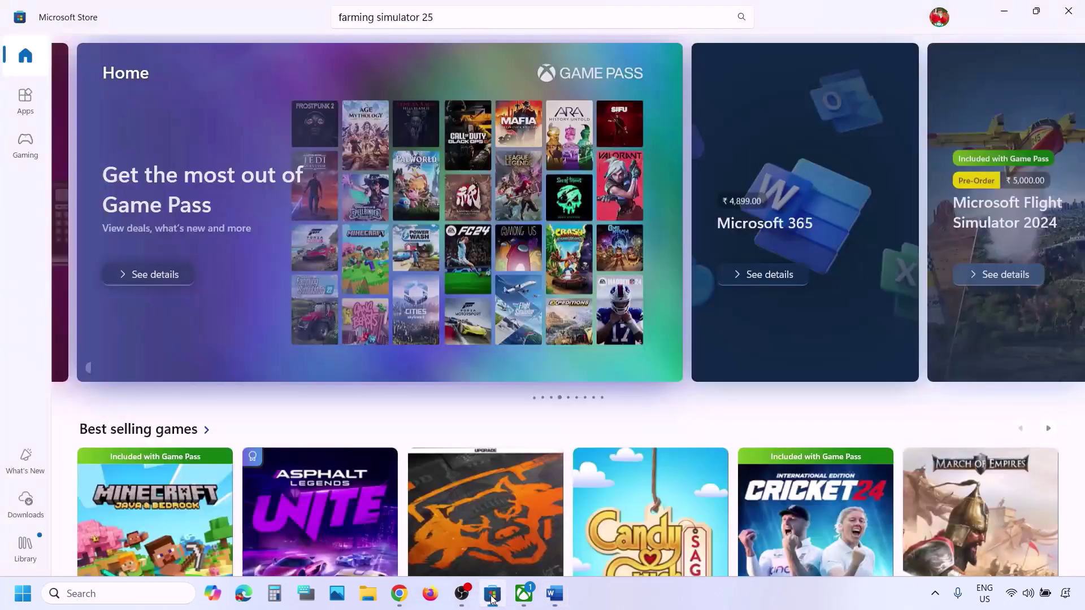
{"action": "left_click", "coordinate": [32, 557]}
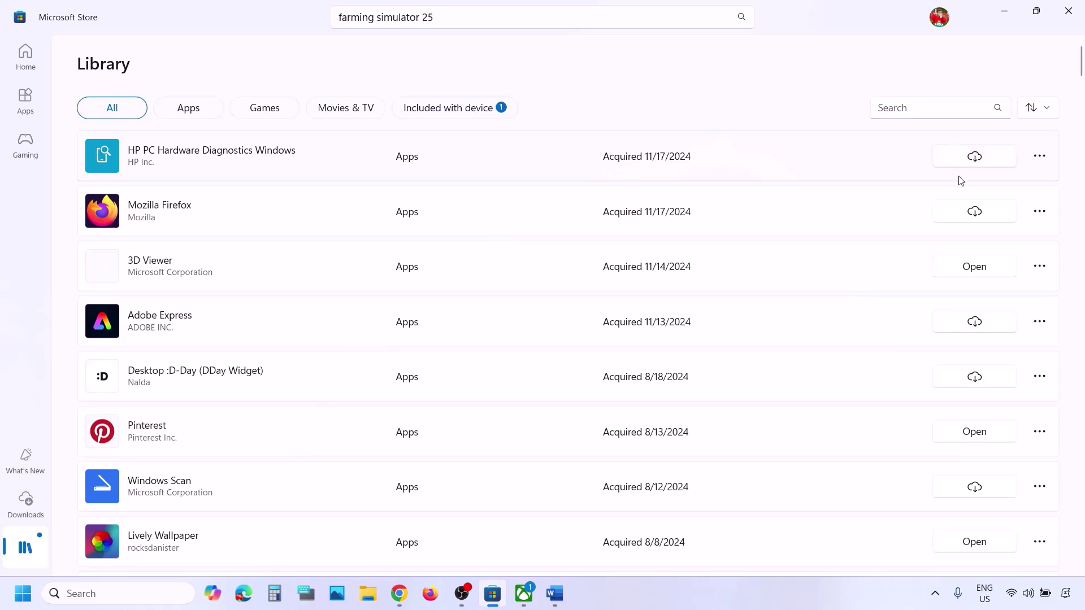
{"action": "scroll", "coordinate": [898, 389], "scroll_direction": "down", "scroll_amount": 8}
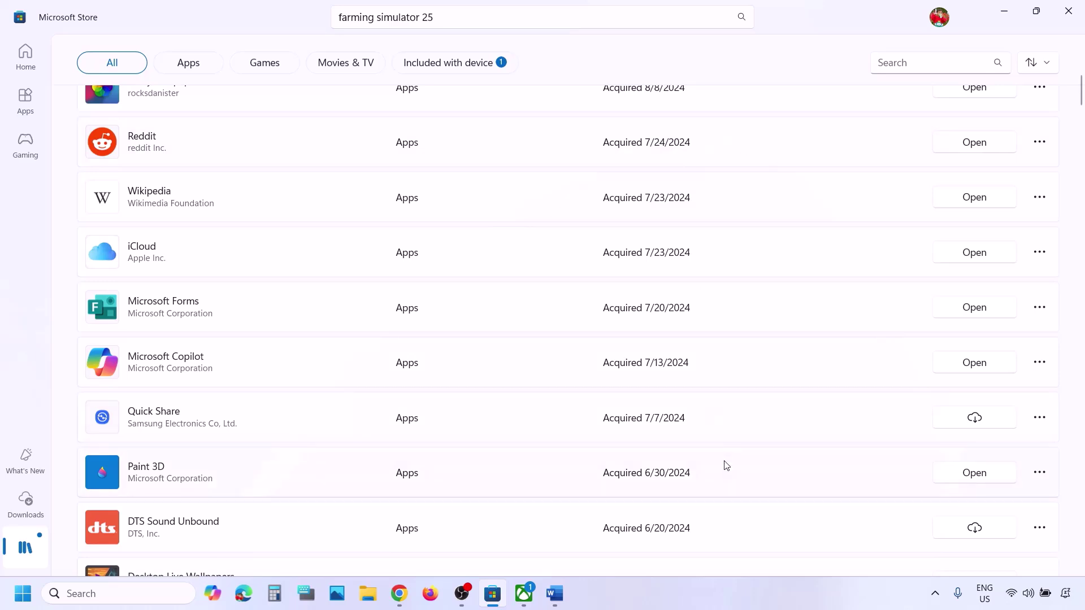
{"action": "scroll", "coordinate": [723, 465], "scroll_direction": "up", "scroll_amount": 8}
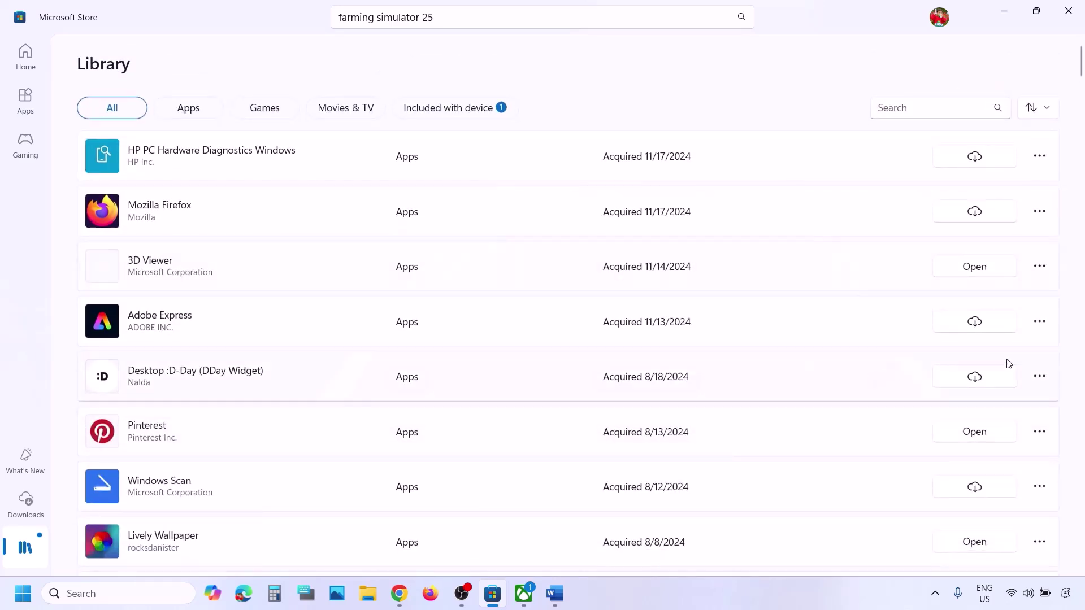
Look through the recent updates on the Updates & downloads page of Microsoft Store.
{"action": "left_click", "coordinate": [26, 500]}
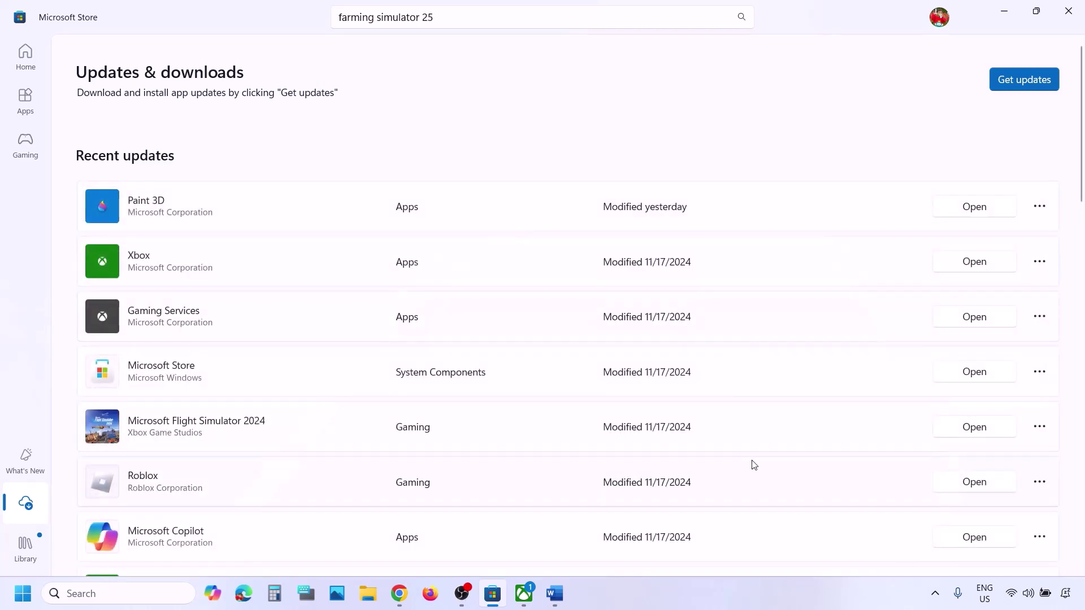
{"action": "scroll", "coordinate": [751, 463], "scroll_direction": "down", "scroll_amount": 6}
{"action": "scroll", "coordinate": [819, 460], "scroll_direction": "down", "scroll_amount": 10}
{"action": "scroll", "coordinate": [818, 459], "scroll_direction": "up", "scroll_amount": 15}
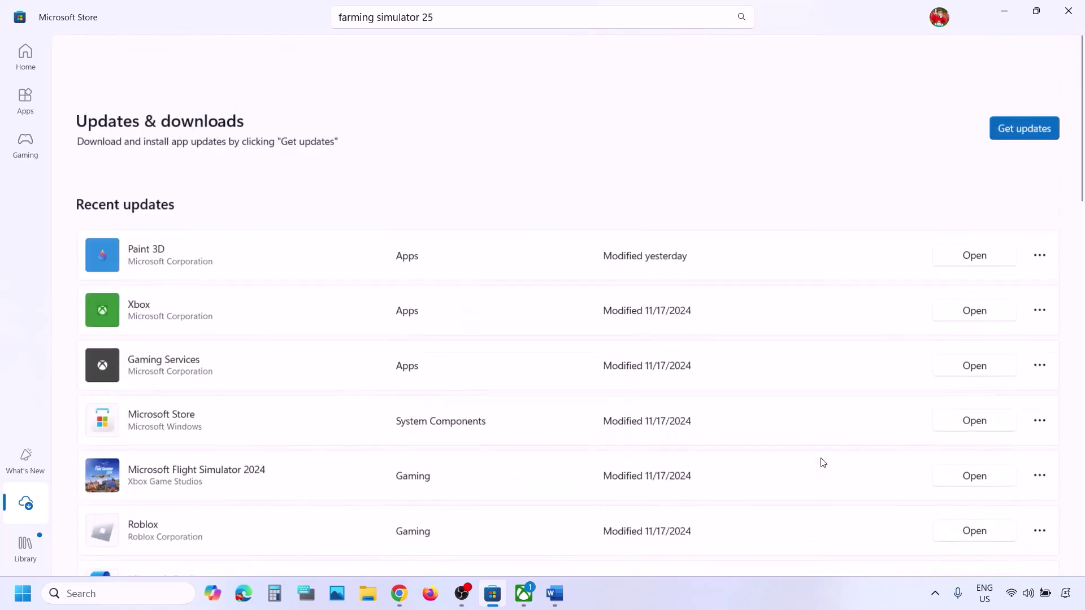
Switch to the Word notes, highlight "Run this powershell command" in Step 4, and copy the full Get-AppxPackage command below it.
{"action": "left_click", "coordinate": [555, 593]}
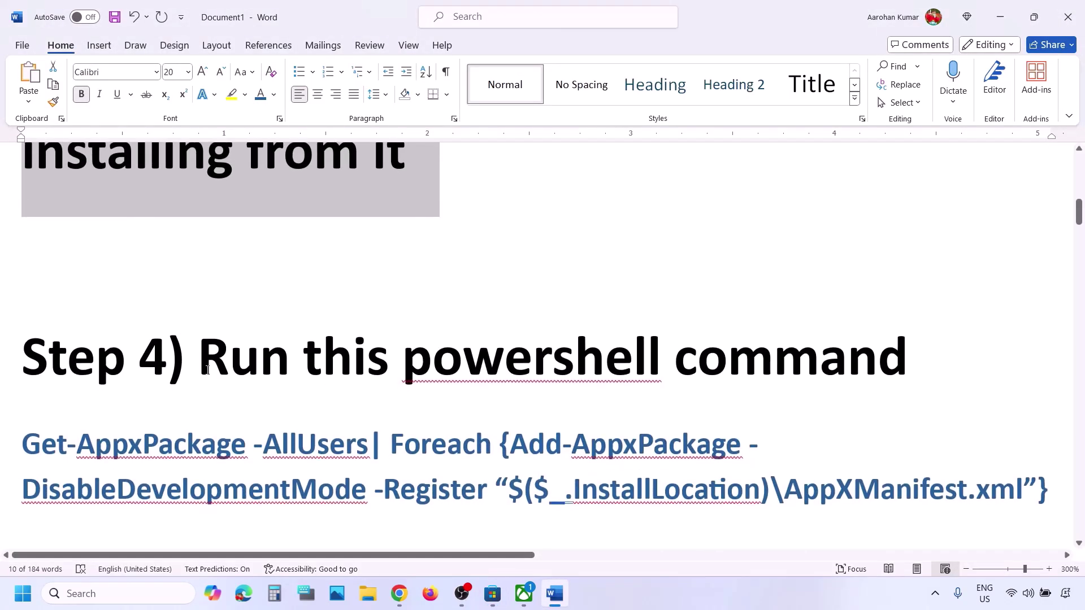
{"action": "left_click_drag", "start_coordinate": [199, 364], "coordinate": [908, 364]}
{"action": "scroll", "coordinate": [886, 350], "scroll_direction": "down", "scroll_amount": 2}
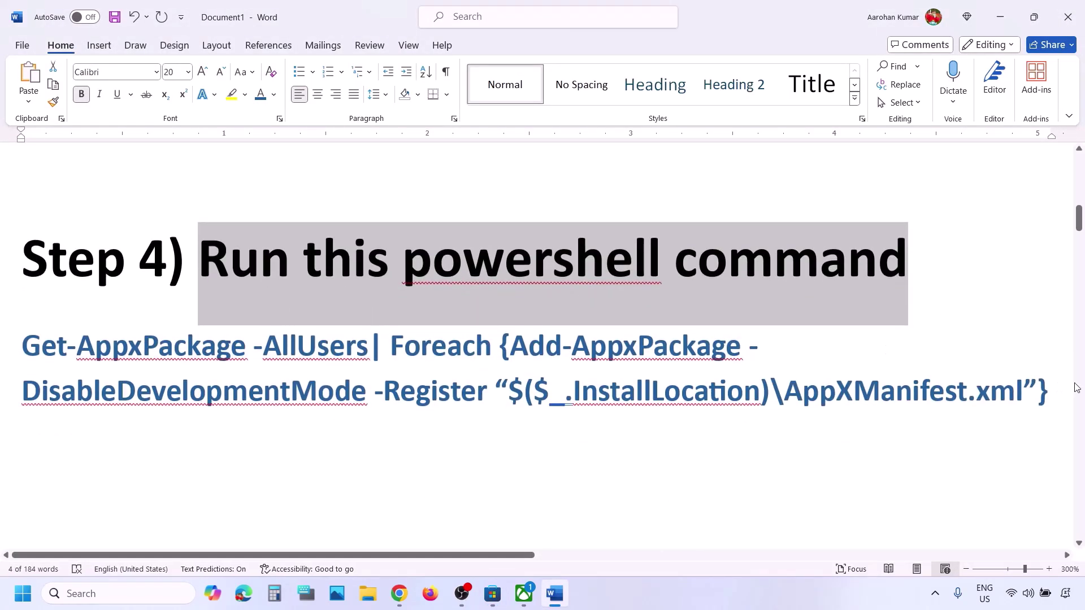
{"action": "left_click_drag", "start_coordinate": [1057, 389], "coordinate": [163, 334]}
{"action": "left_click_drag", "start_coordinate": [70, 337], "coordinate": [20, 345]}
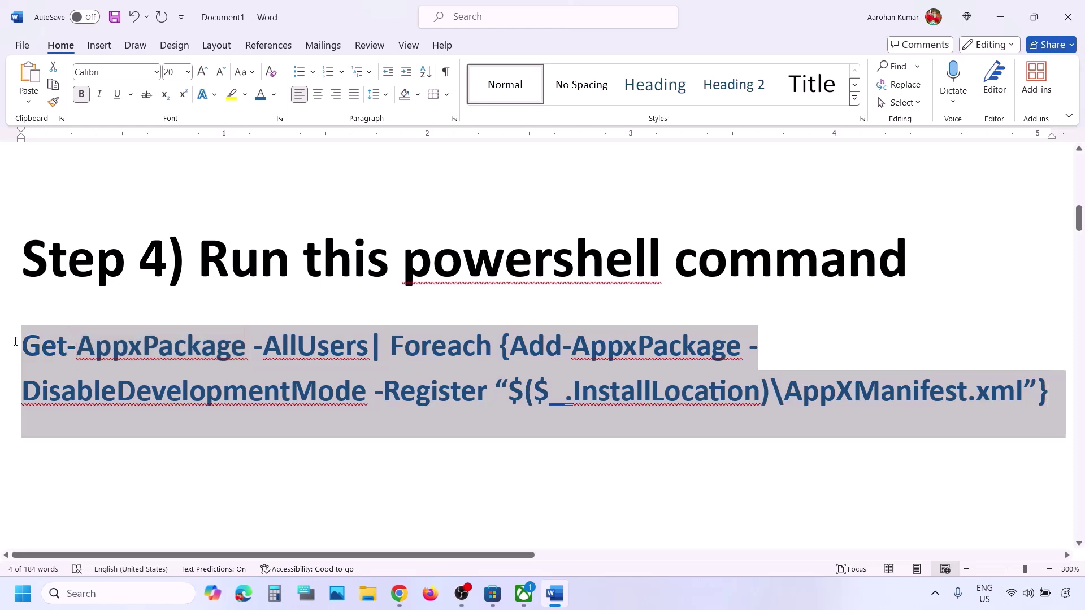
{"action": "right_click", "coordinate": [67, 350]}
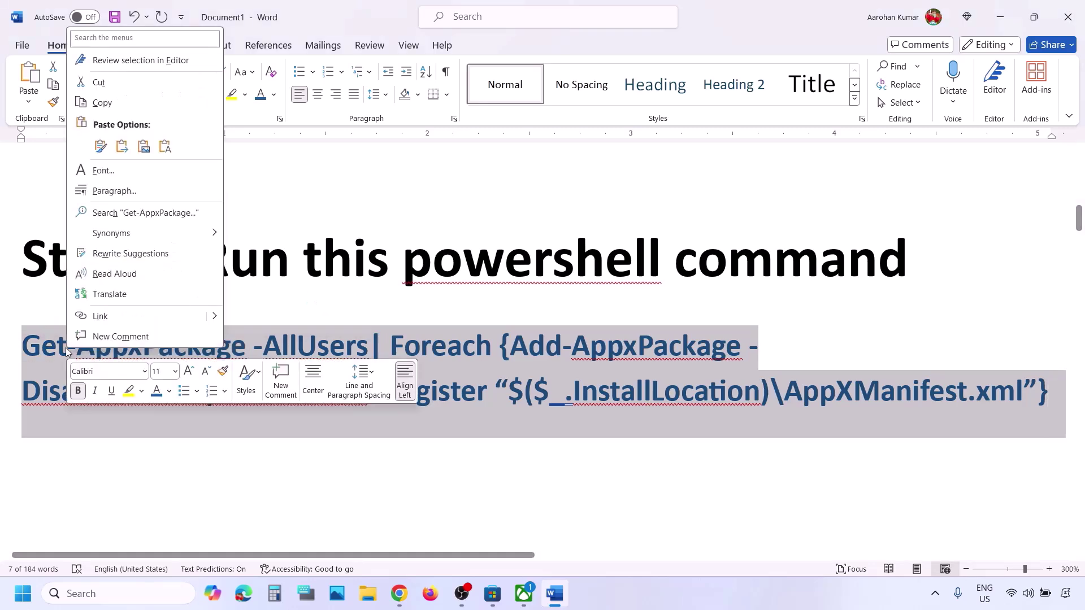
{"action": "left_click", "coordinate": [101, 102]}
Search Windows for "powershell", open Windows PowerShell as administrator, and run the copied Get-AppxPackage command.
{"action": "left_click", "coordinate": [110, 586]}
{"action": "type", "text": "p"}
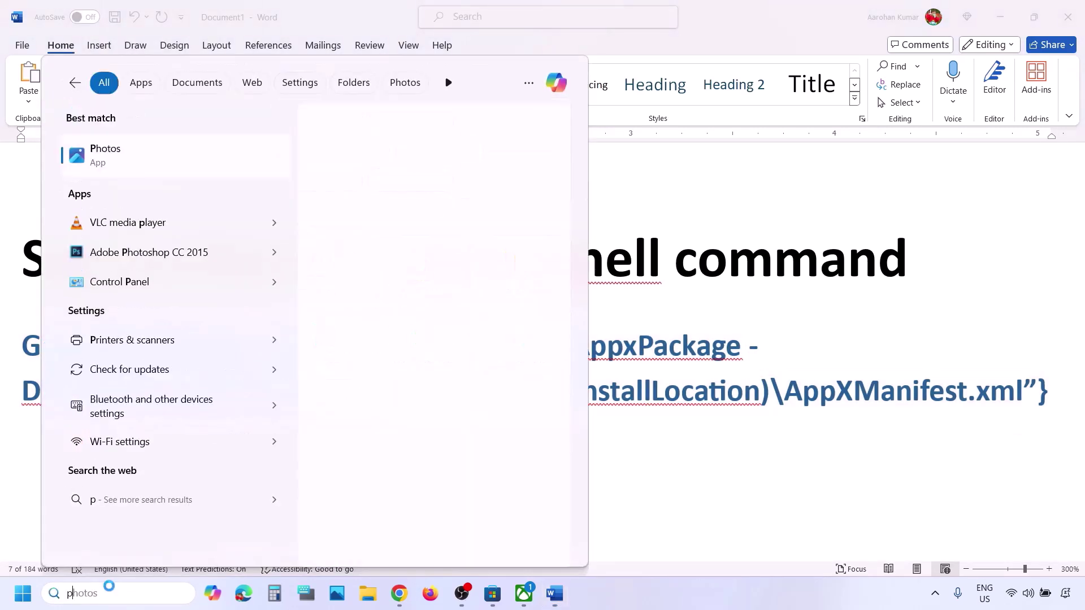
{"action": "type", "text": "owershell"}
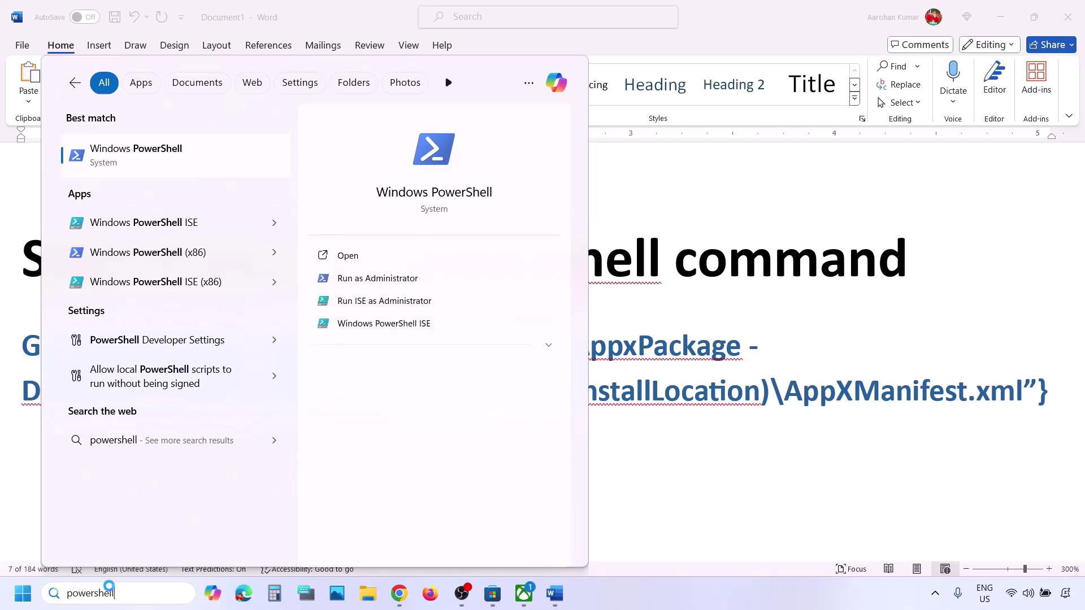
{"action": "right_click", "coordinate": [154, 160]}
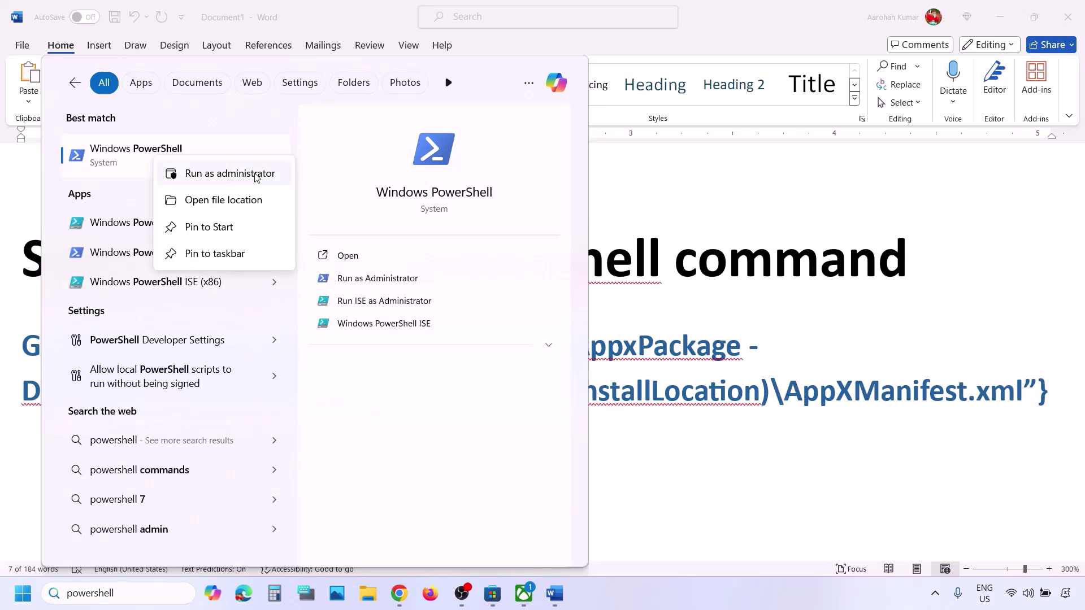
{"action": "left_click", "coordinate": [215, 174]}
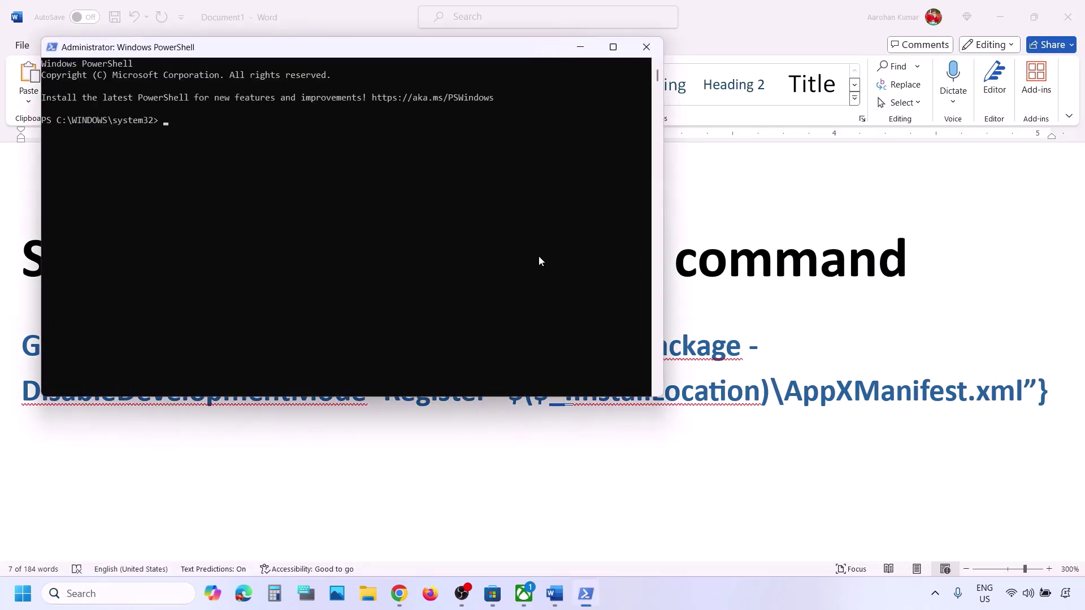
{"action": "right_click", "coordinate": [538, 256]}
{"action": "key", "text": "Return"}
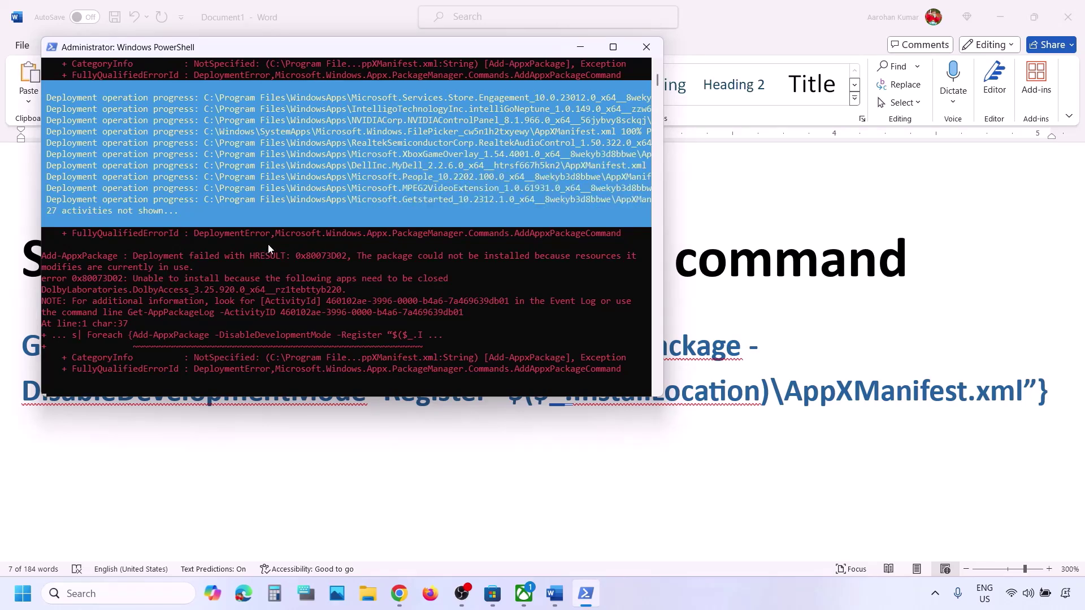
Bring up Step 5 in the Word notes and open the Microsoft.WindowsStore_8wekyb3d8bbwe folder inside AppData\Local\Packages in File Explorer.
{"action": "key", "text": "alt+Tab"}
{"action": "scroll", "coordinate": [842, 311], "scroll_direction": "down", "scroll_amount": 5}
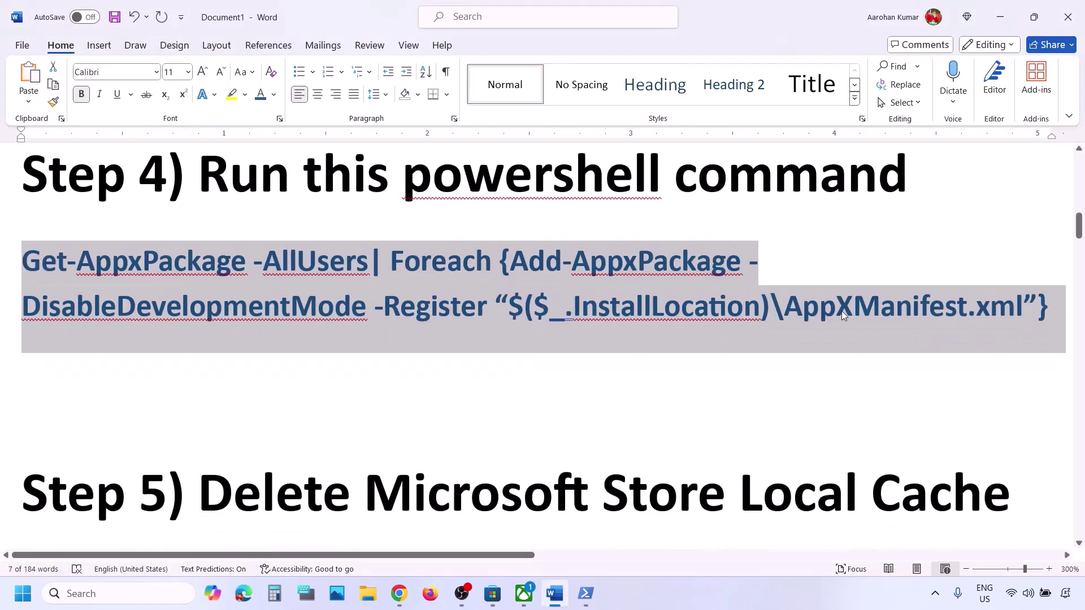
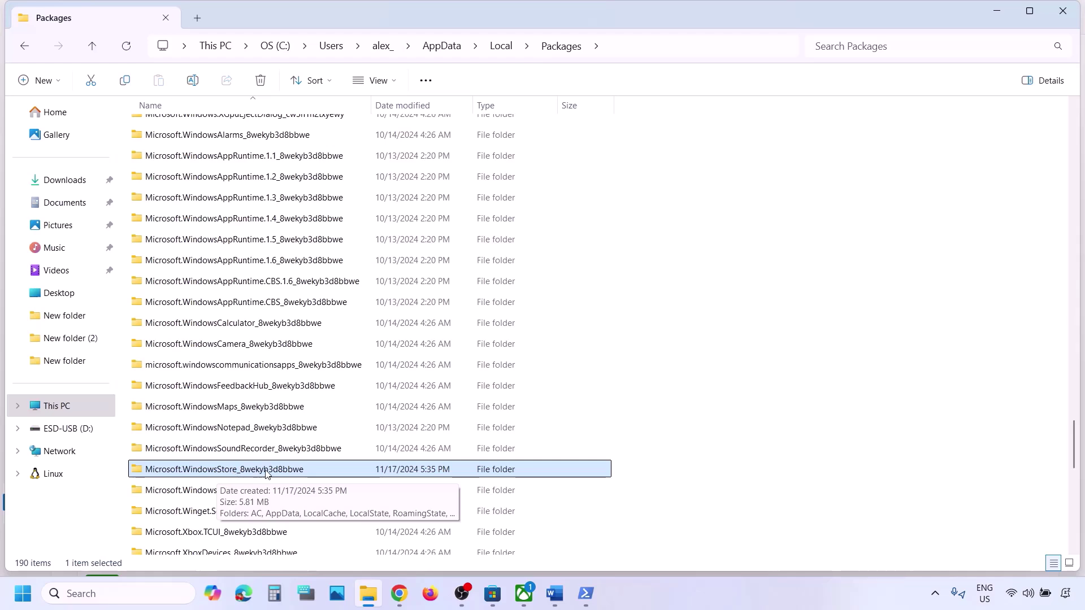
{"action": "double_click", "coordinate": [299, 471]}
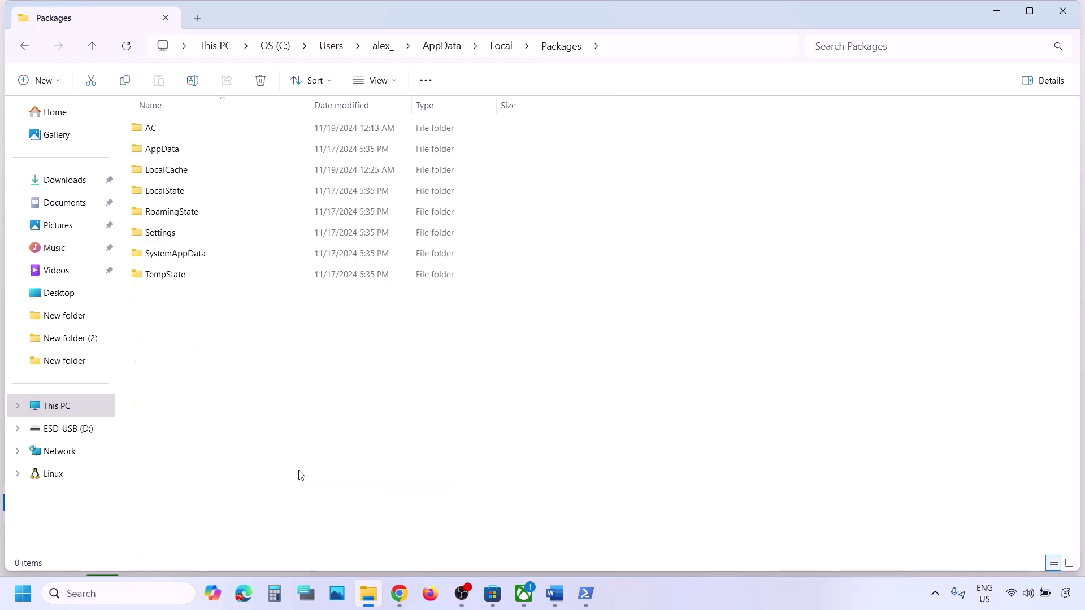
Check the Step 5 cache folder path in the Word notes, and return to the Microsoft Store package folder in File Explorer.
{"action": "left_click", "coordinate": [555, 594]}
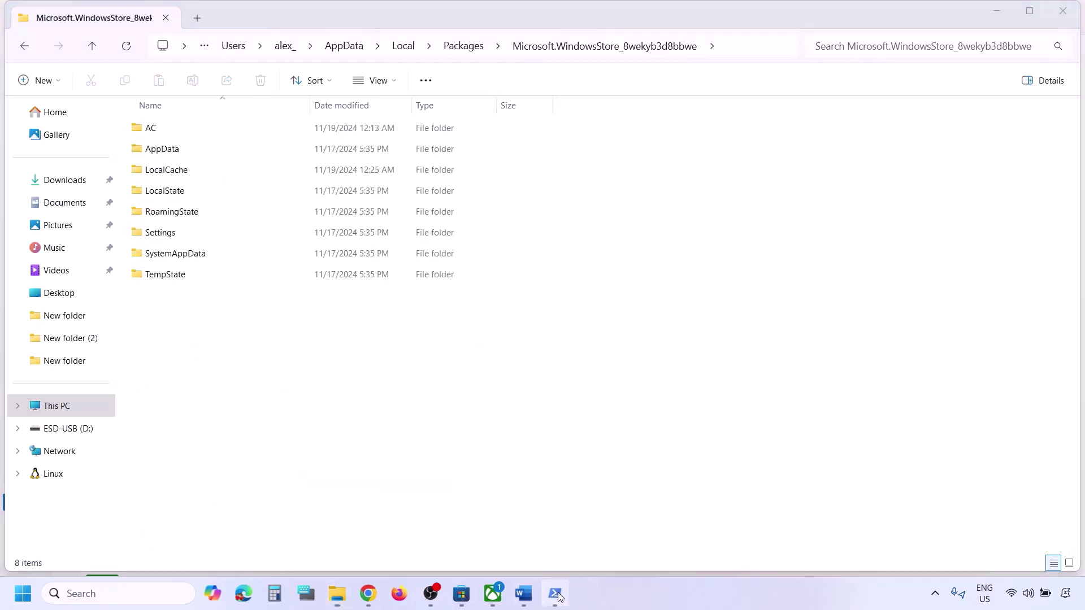
{"action": "left_click", "coordinate": [525, 594]}
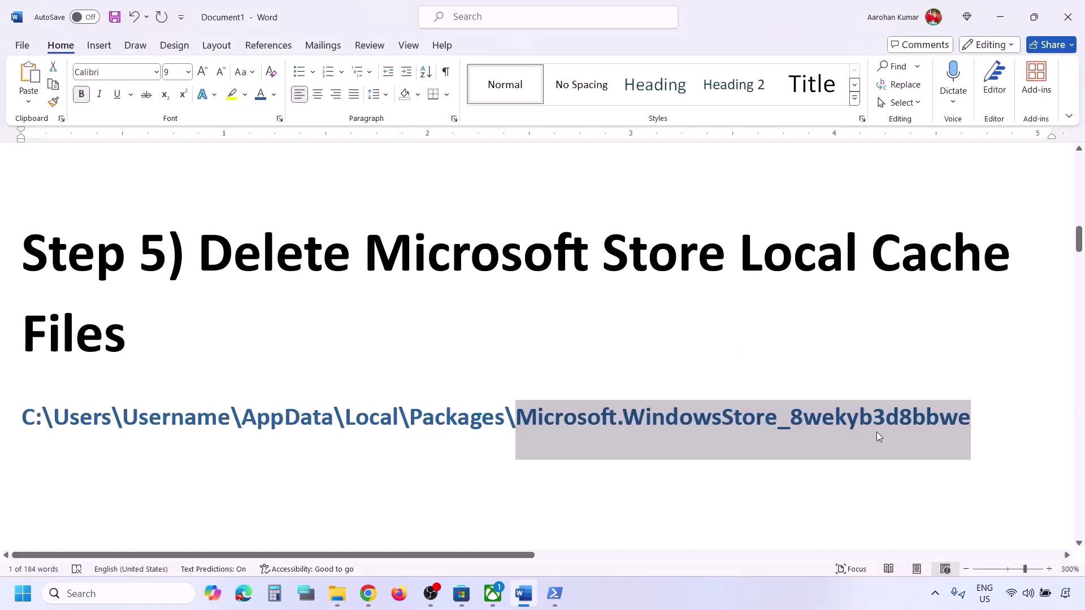
{"action": "scroll", "coordinate": [579, 480], "scroll_direction": "down", "scroll_amount": 2}
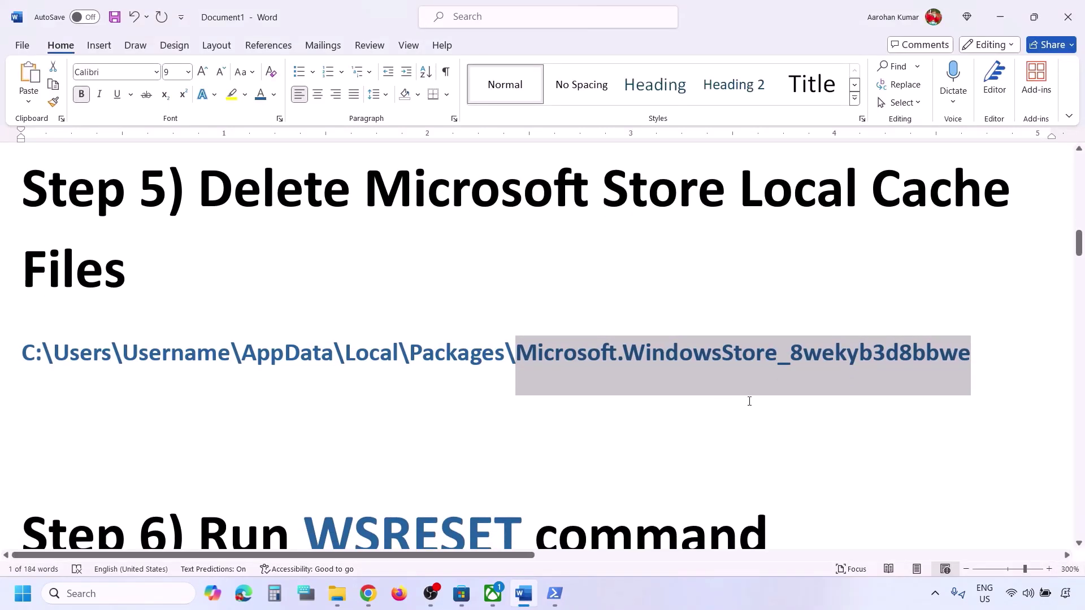
{"action": "scroll", "coordinate": [749, 401], "scroll_direction": "up", "scroll_amount": 1}
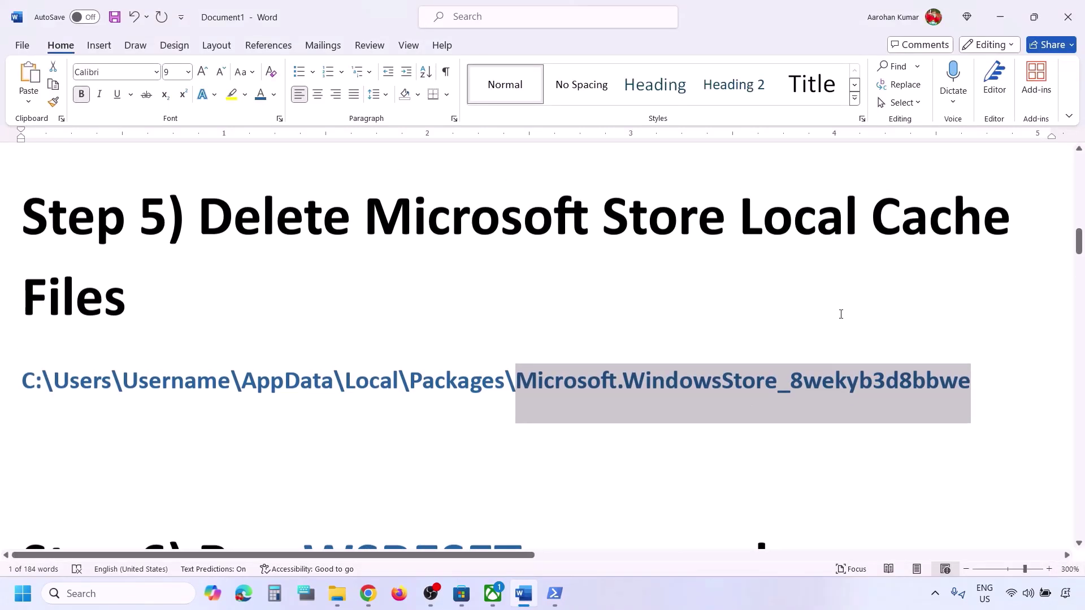
{"action": "left_click", "coordinate": [993, 24]}
{"action": "left_click", "coordinate": [489, 434]}
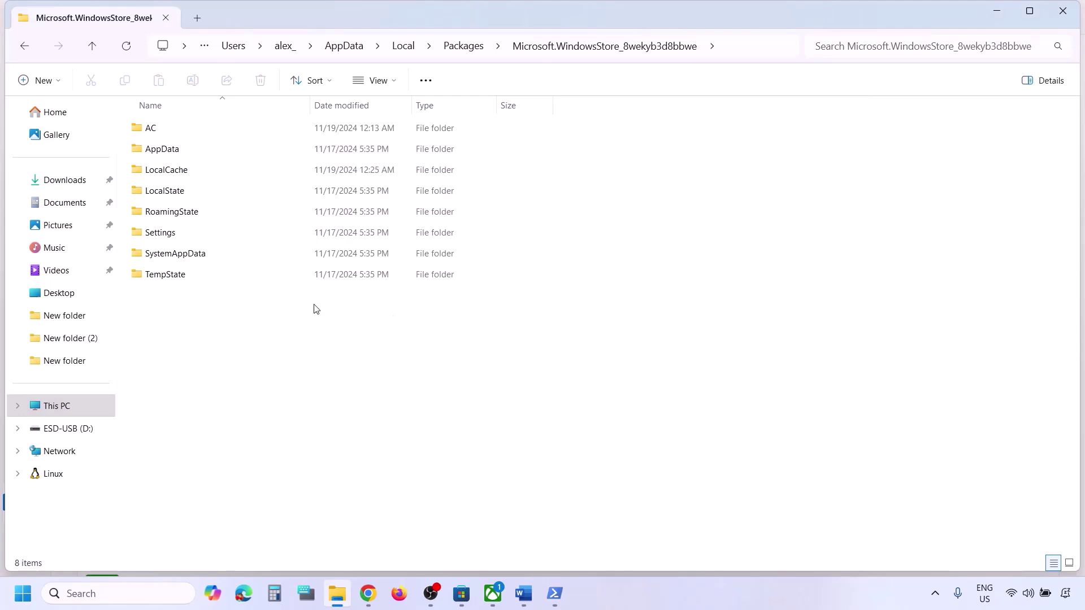
Look inside the LocalCache folder and delete that folder from the Microsoft.WindowsStore_8wekyb3d8bbwe package.
{"action": "left_click", "coordinate": [186, 173]}
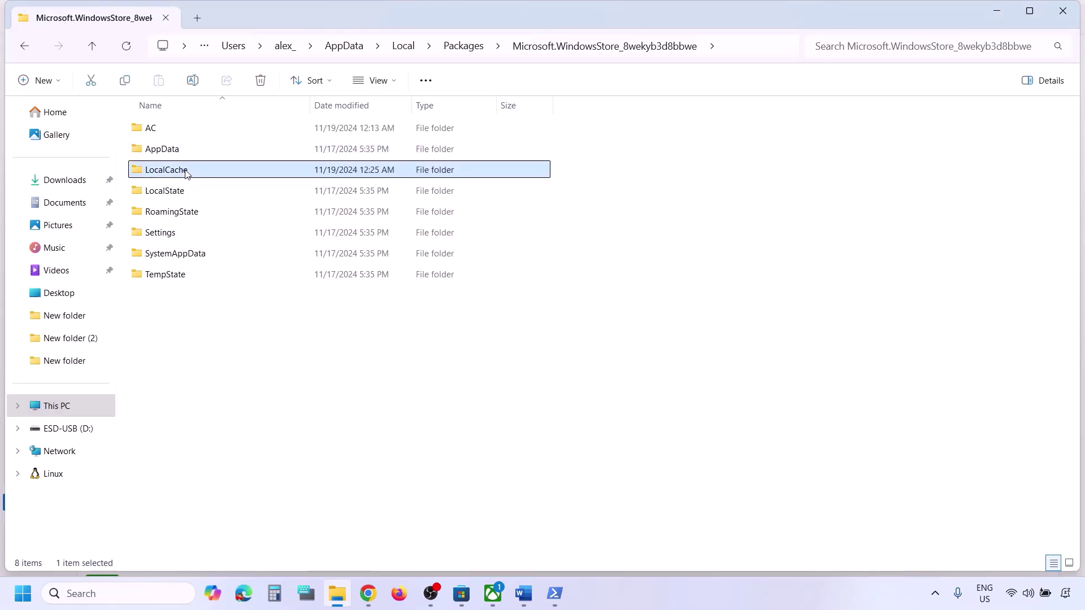
{"action": "double_click", "coordinate": [213, 177]}
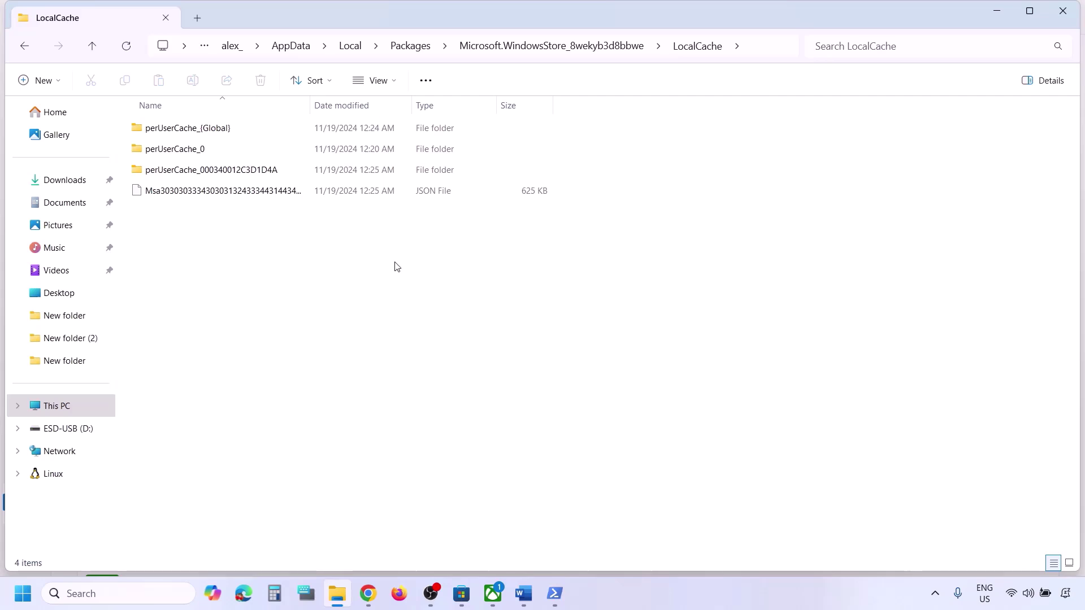
{"action": "left_click_drag", "start_coordinate": [535, 372], "coordinate": [192, 146]}
{"action": "left_click", "coordinate": [94, 50]}
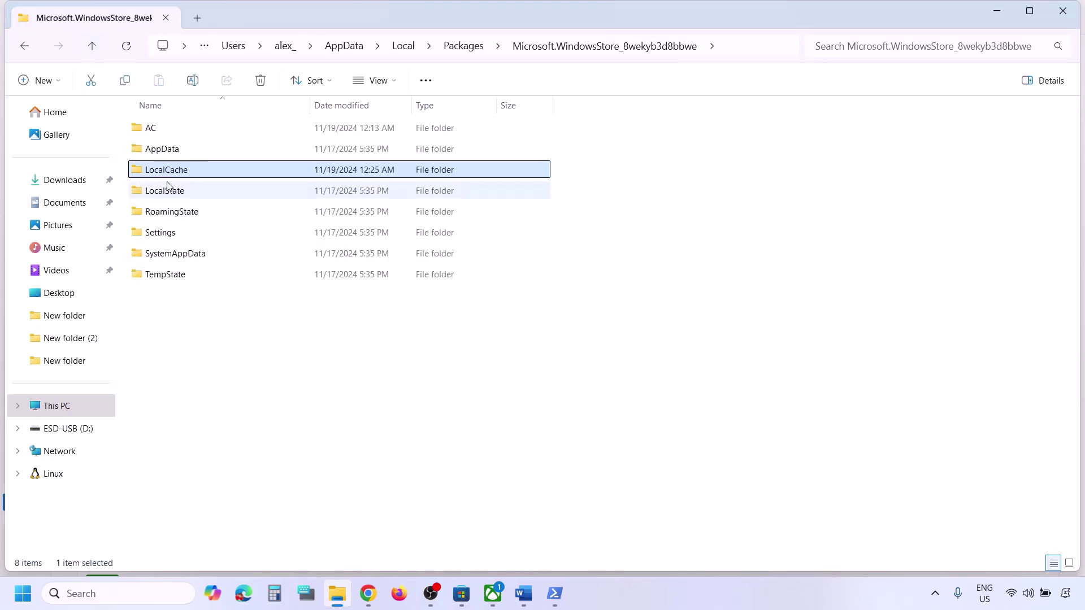
{"action": "right_click", "coordinate": [158, 177]}
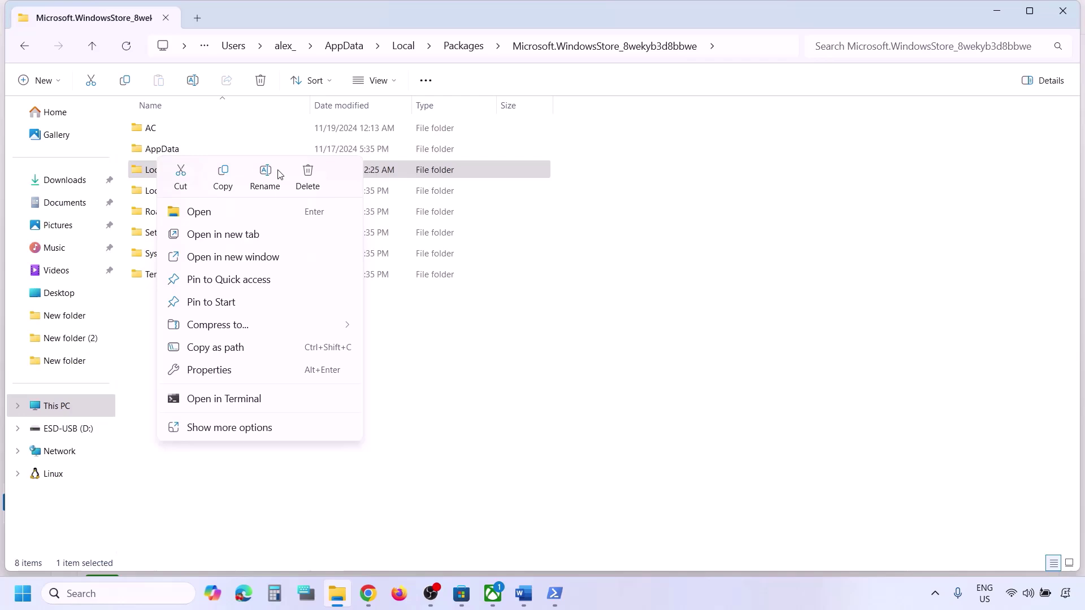
{"action": "left_click", "coordinate": [305, 178]}
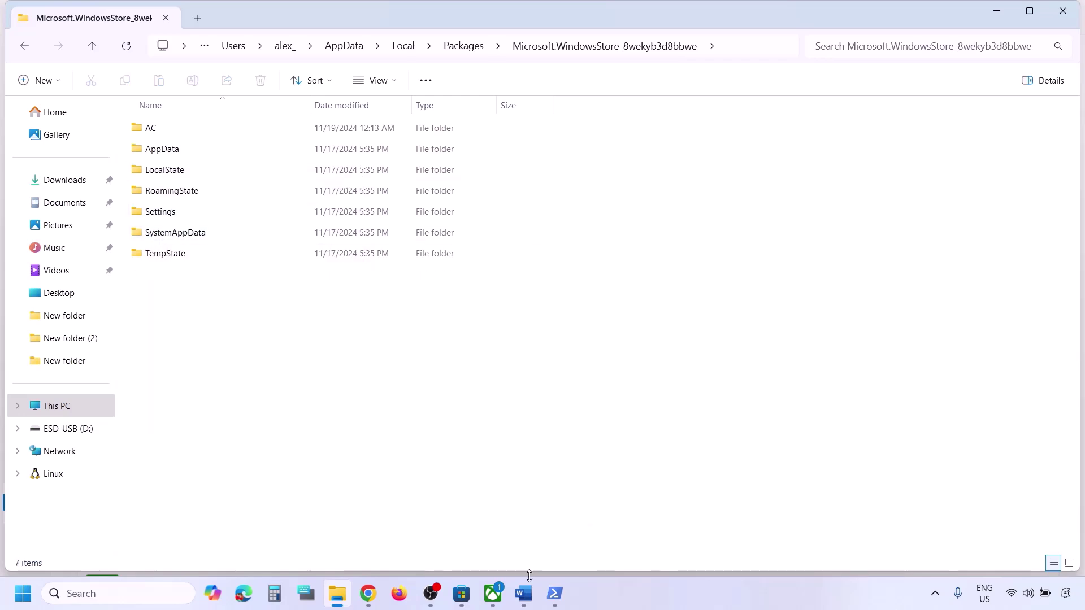
Copy "WSRESET" from Step 6 of the Word notes and run it as a command through Windows search.
{"action": "left_click", "coordinate": [528, 596]}
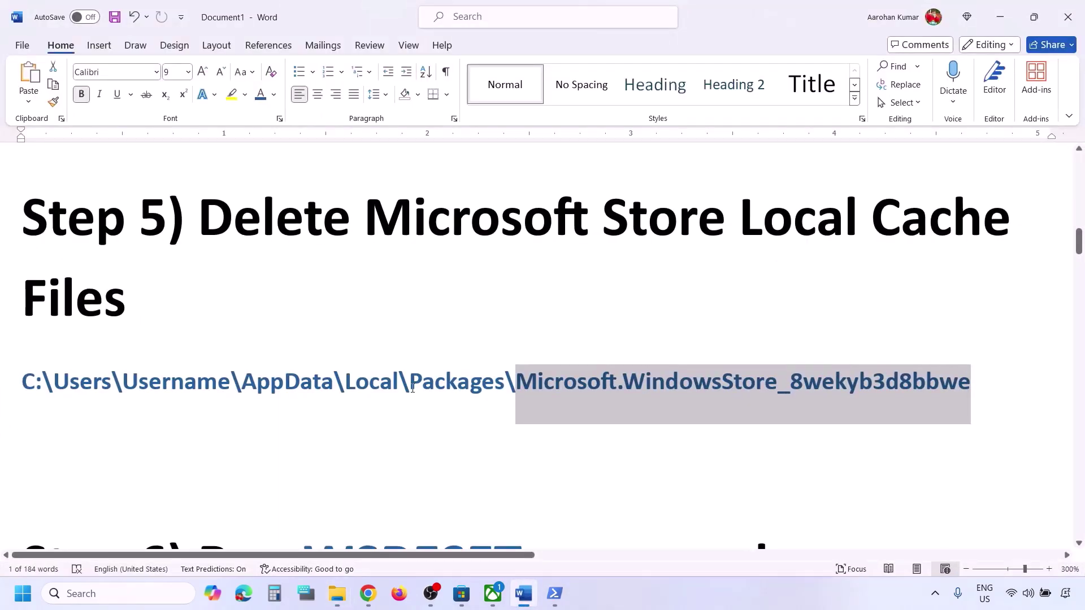
{"action": "scroll", "coordinate": [412, 389], "scroll_direction": "down", "scroll_amount": 4}
{"action": "left_click", "coordinate": [414, 310]}
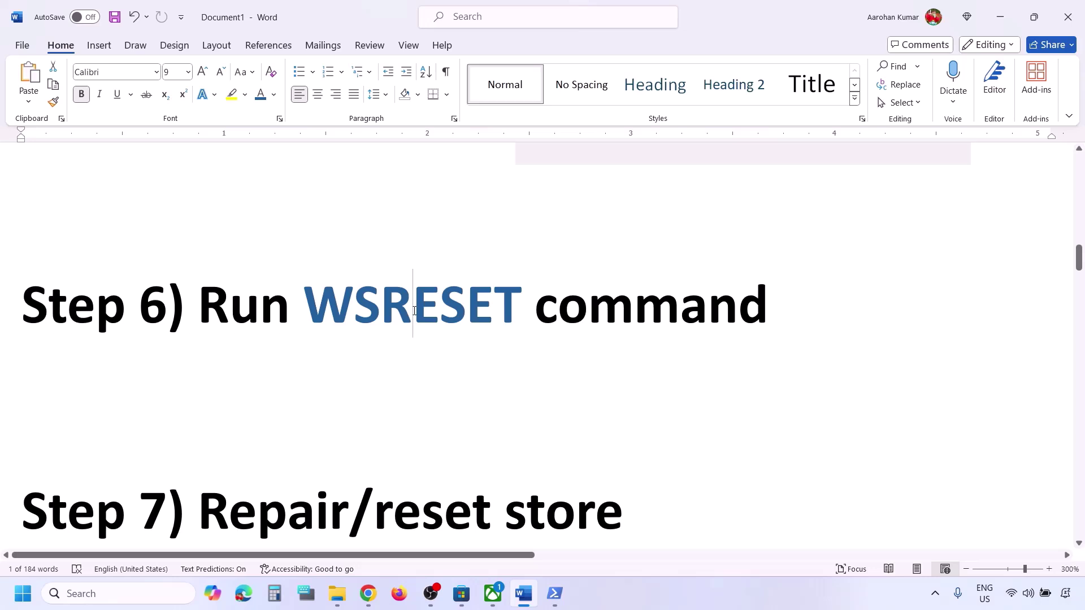
{"action": "double_click", "coordinate": [414, 310]}
{"action": "key", "text": "ctrl+c"}
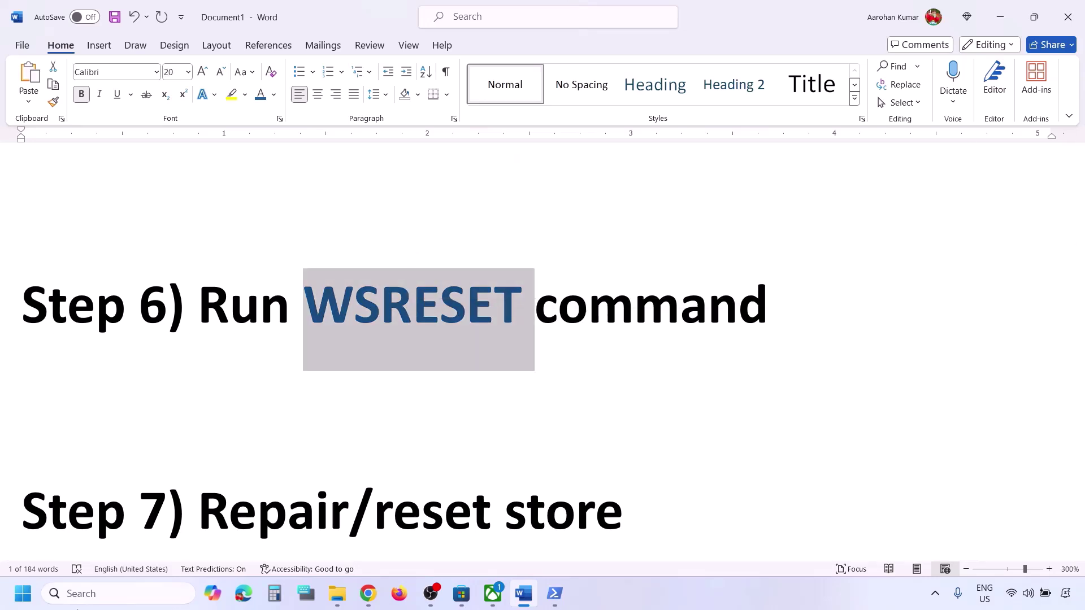
{"action": "left_click", "coordinate": [86, 599]}
{"action": "key", "text": "ctrl+v"}
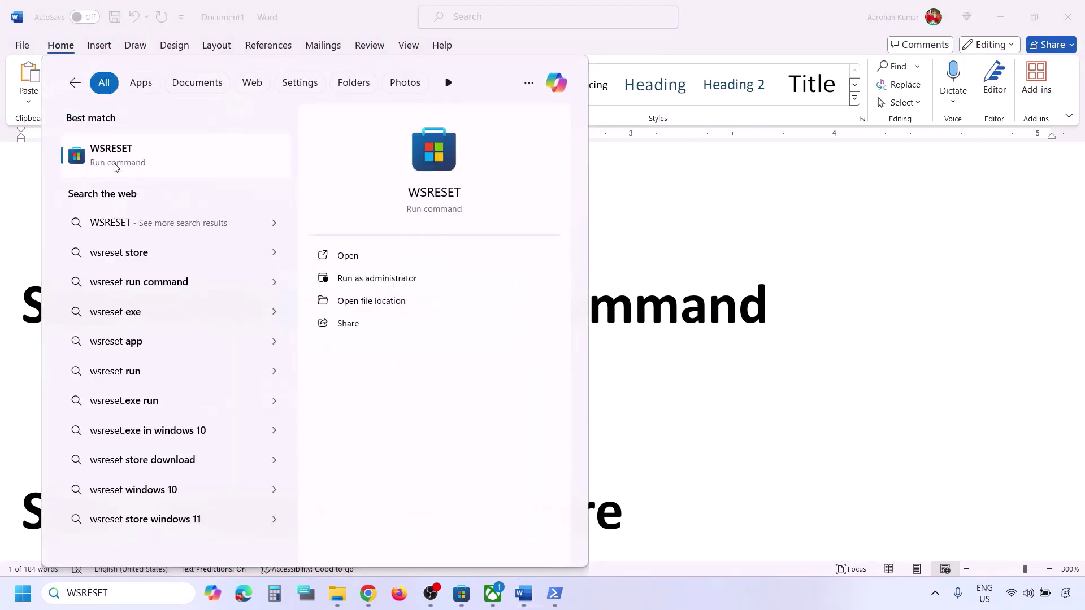
{"action": "left_click", "coordinate": [114, 164]}
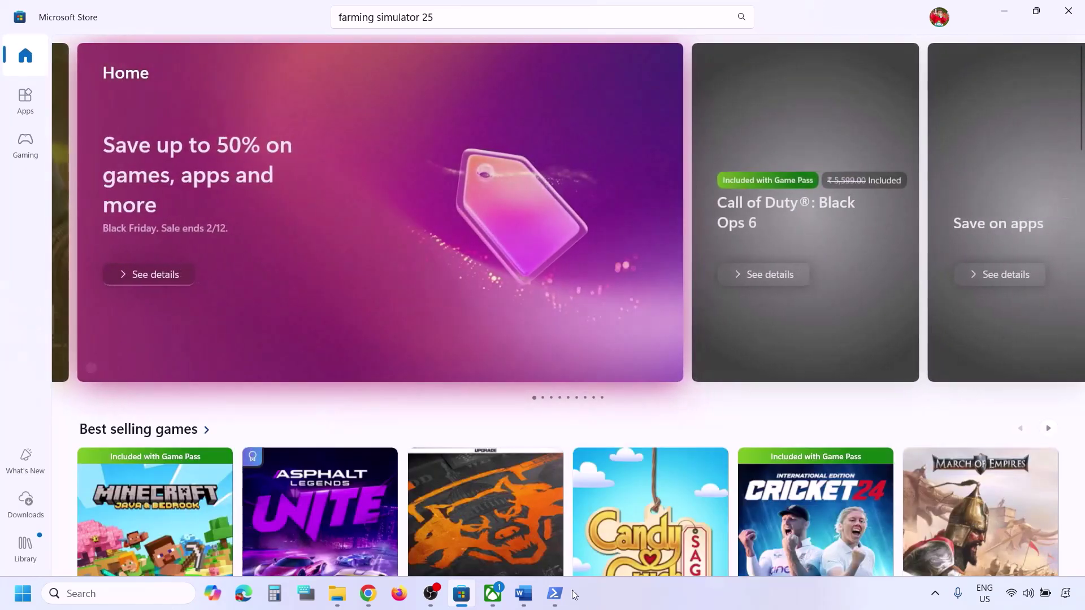
Highlight "Repair/reset store" in Step 7 of the Word notes and open Microsoft Store's app settings by searching Windows for "store".
{"action": "left_click", "coordinate": [524, 594]}
{"action": "scroll", "coordinate": [382, 384], "scroll_direction": "down", "scroll_amount": 3}
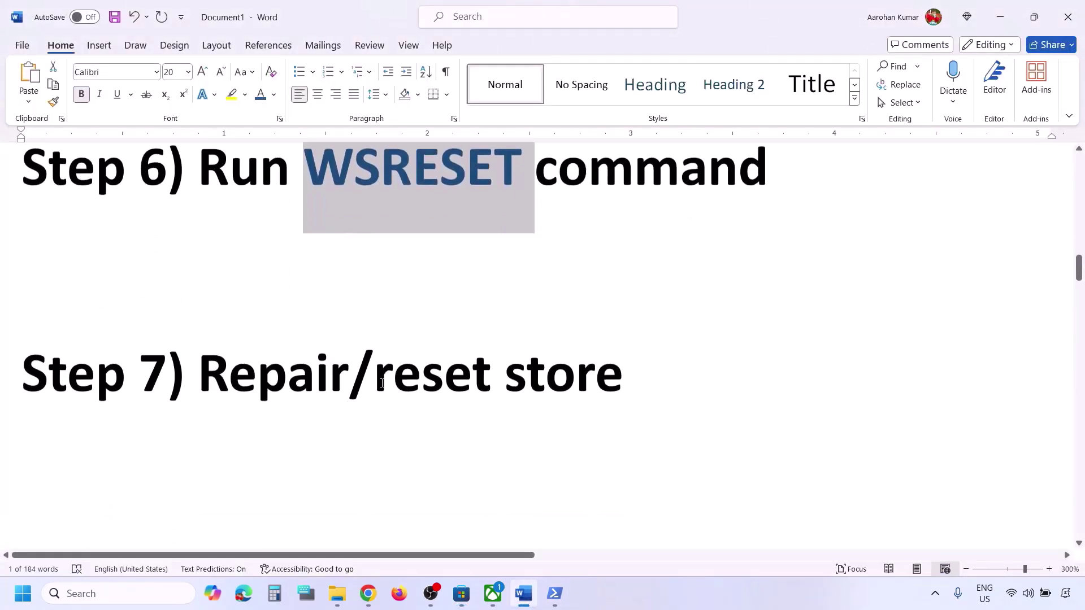
{"action": "left_click_drag", "start_coordinate": [246, 348], "coordinate": [621, 349]}
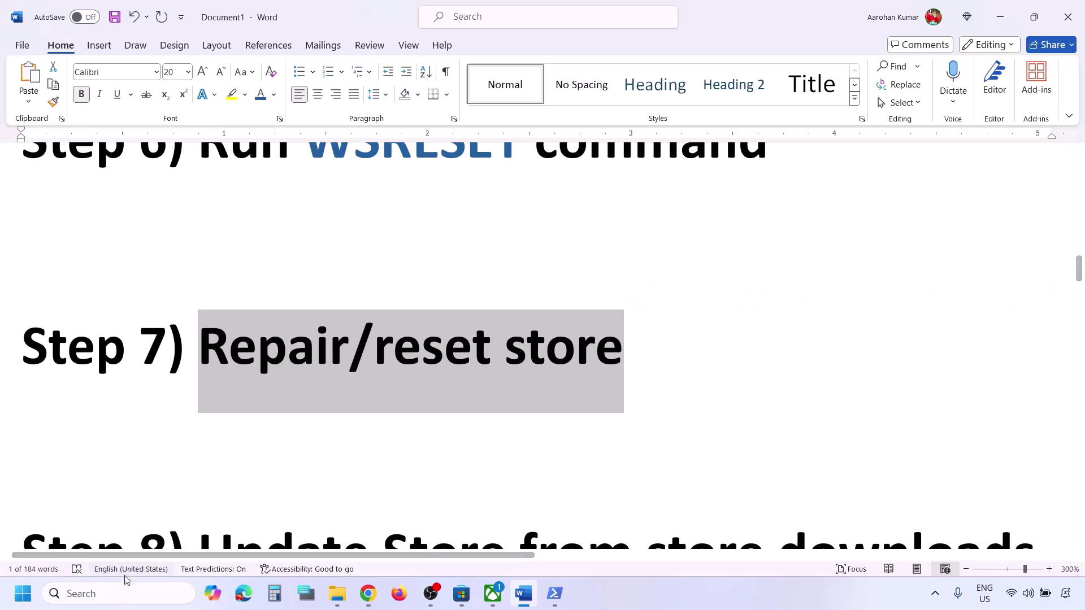
{"action": "left_click", "coordinate": [97, 595]}
{"action": "type", "text": "store"}
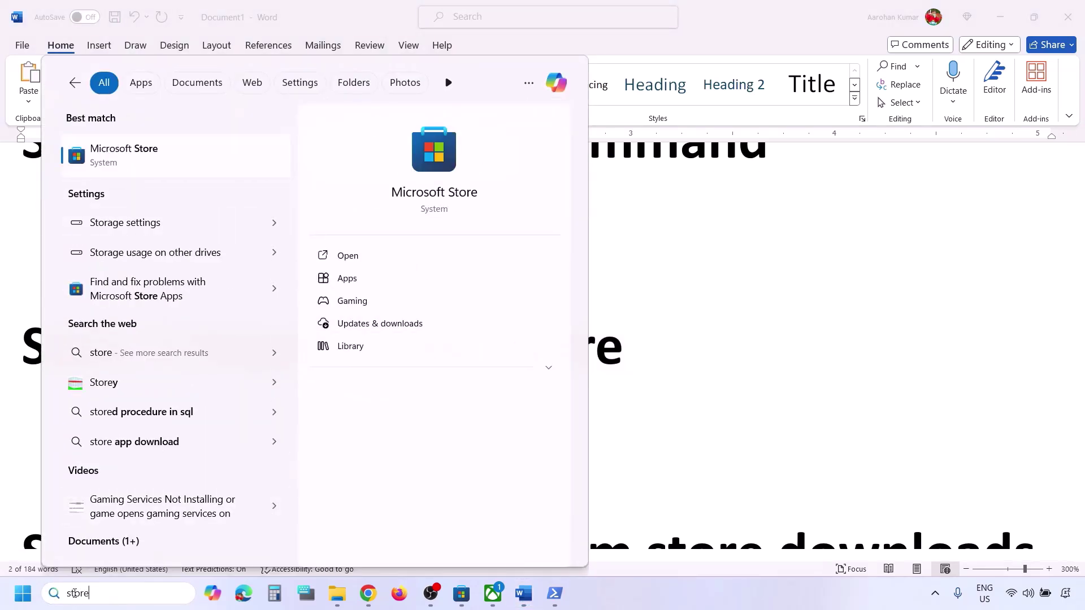
{"action": "right_click", "coordinate": [119, 169]}
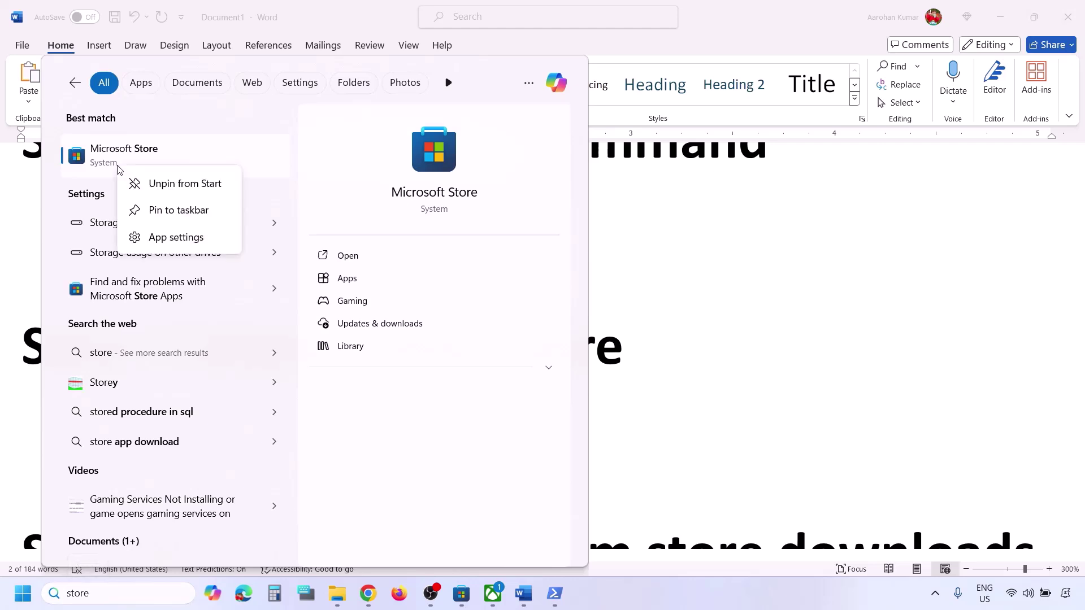
{"action": "left_click", "coordinate": [165, 240]}
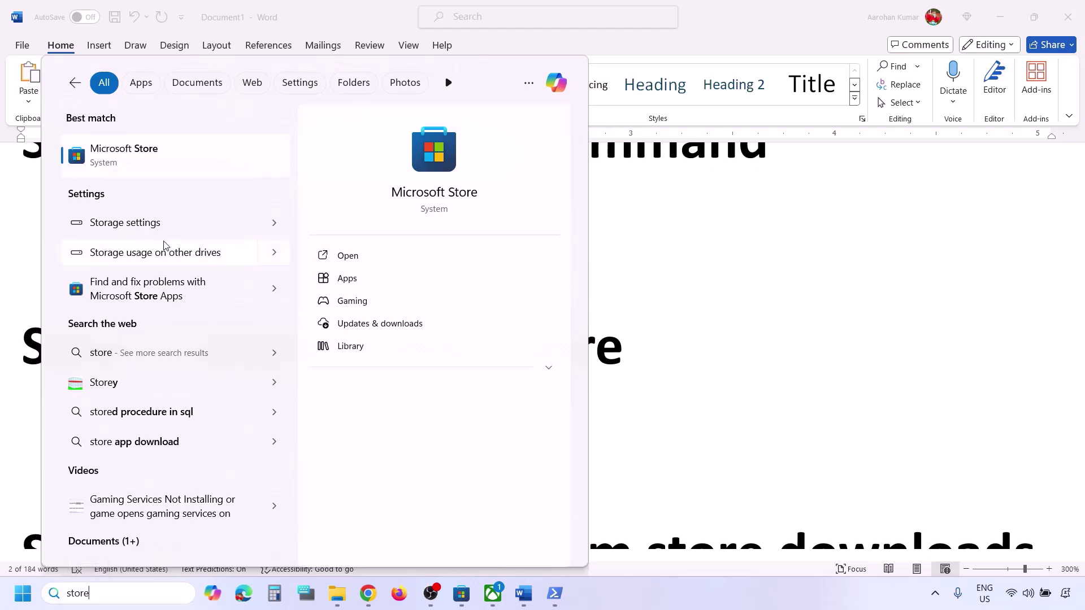
Repair the Microsoft Store system component and reset it, confirming the deletion of its data.
{"action": "scroll", "coordinate": [425, 398], "scroll_direction": "down", "scroll_amount": 10}
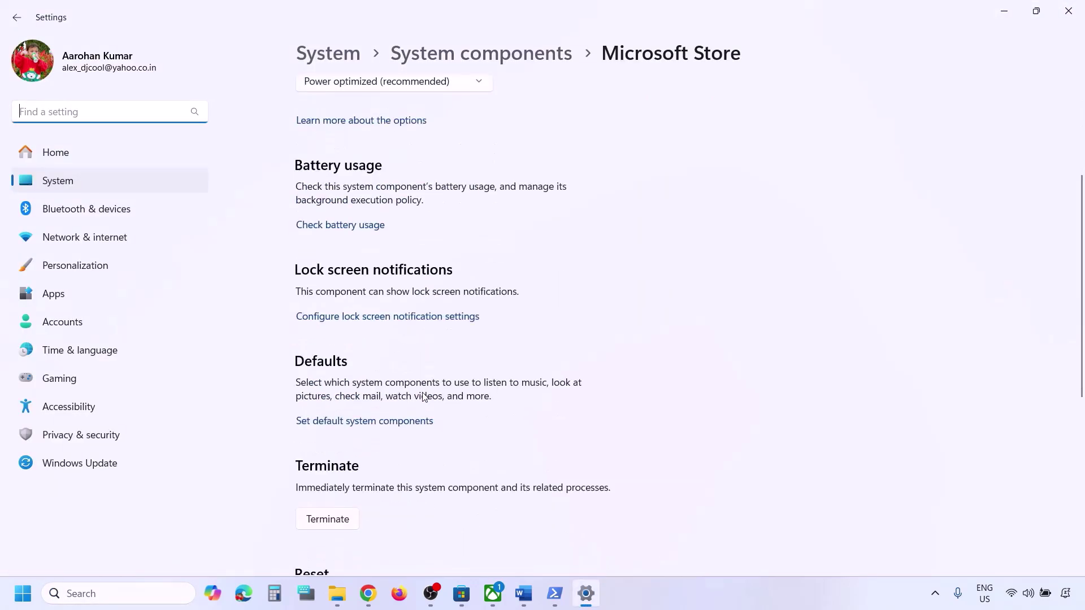
{"action": "left_click", "coordinate": [337, 327]}
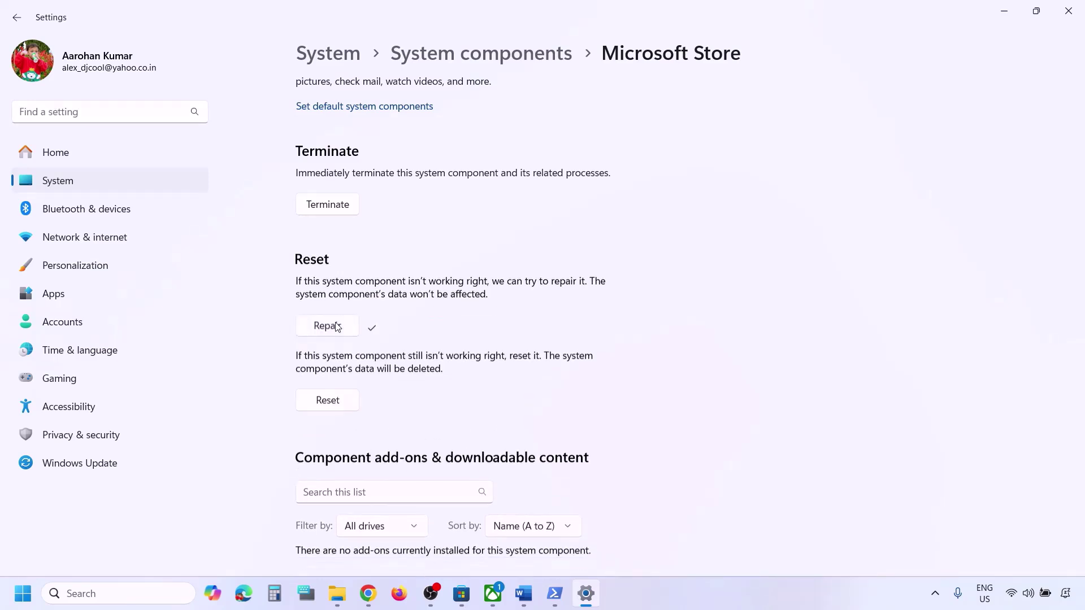
{"action": "left_click", "coordinate": [341, 394]}
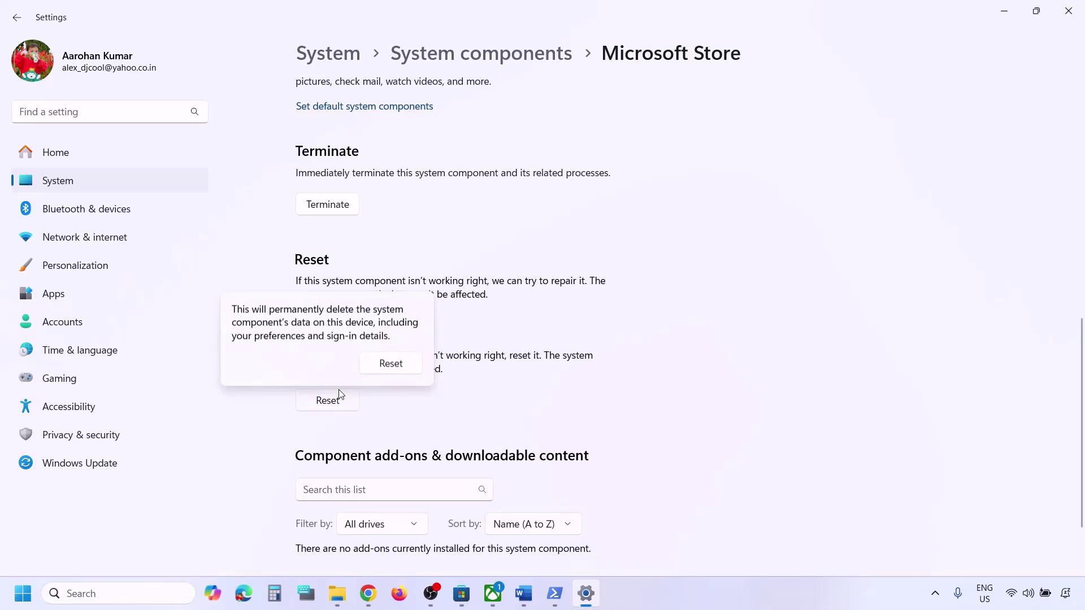
{"action": "left_click", "coordinate": [418, 368]}
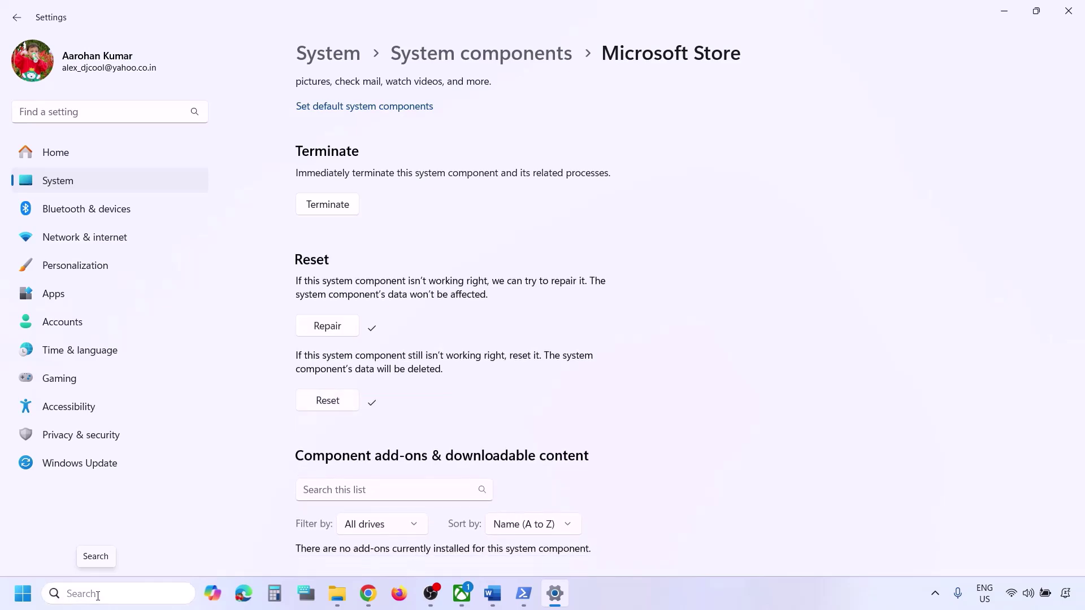
Search Windows for "store" and launch Microsoft Store.
{"action": "left_click", "coordinate": [97, 595]}
{"action": "type", "text": "store"}
{"action": "key", "text": "Return"}
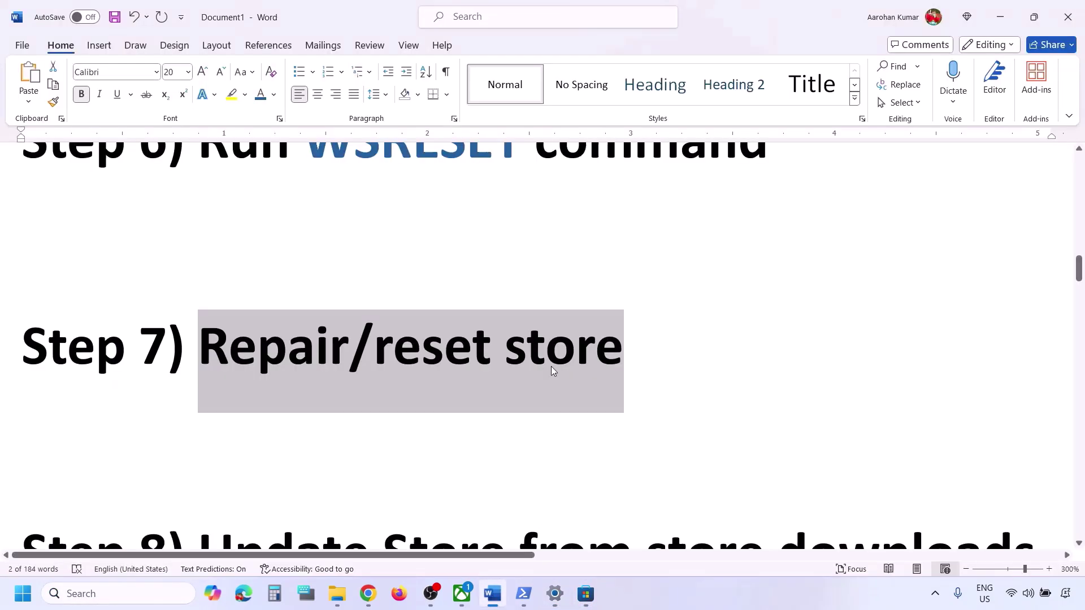
Highlight "Update Store from store downloads" in Step 8 of the Word notes.
{"action": "scroll", "coordinate": [430, 298], "scroll_direction": "down", "scroll_amount": 4}
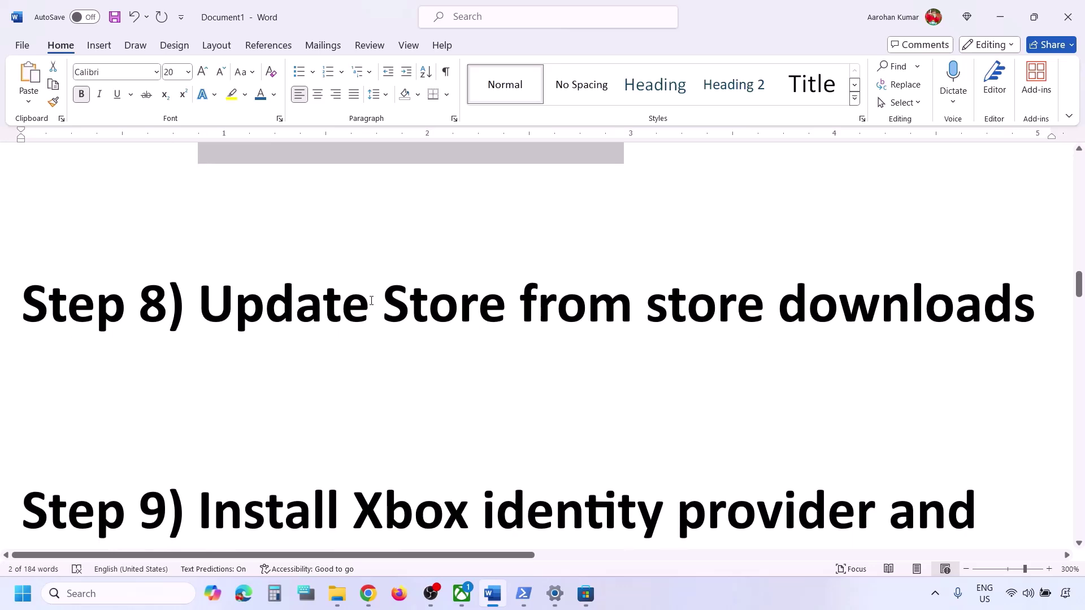
{"action": "scroll", "coordinate": [430, 298], "scroll_direction": "up", "scroll_amount": 1}
{"action": "left_click_drag", "start_coordinate": [203, 361], "coordinate": [952, 347]}
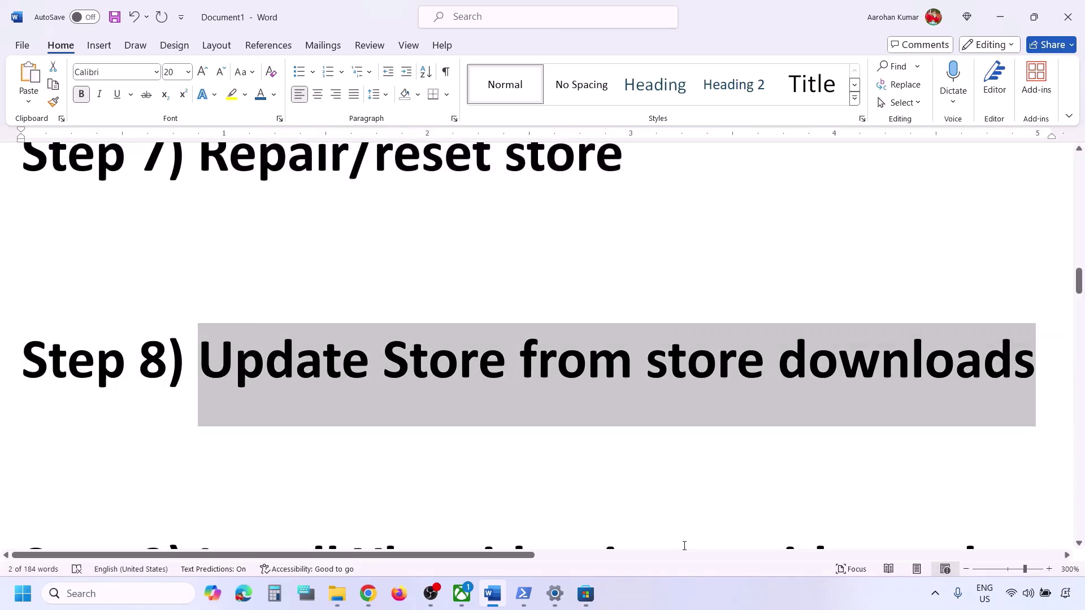
Switch to Microsoft Store, maximize it, and view the Updates & downloads page, dismissing the Xbox Game Pass Ultimate offer.
{"action": "left_click", "coordinate": [585, 593]}
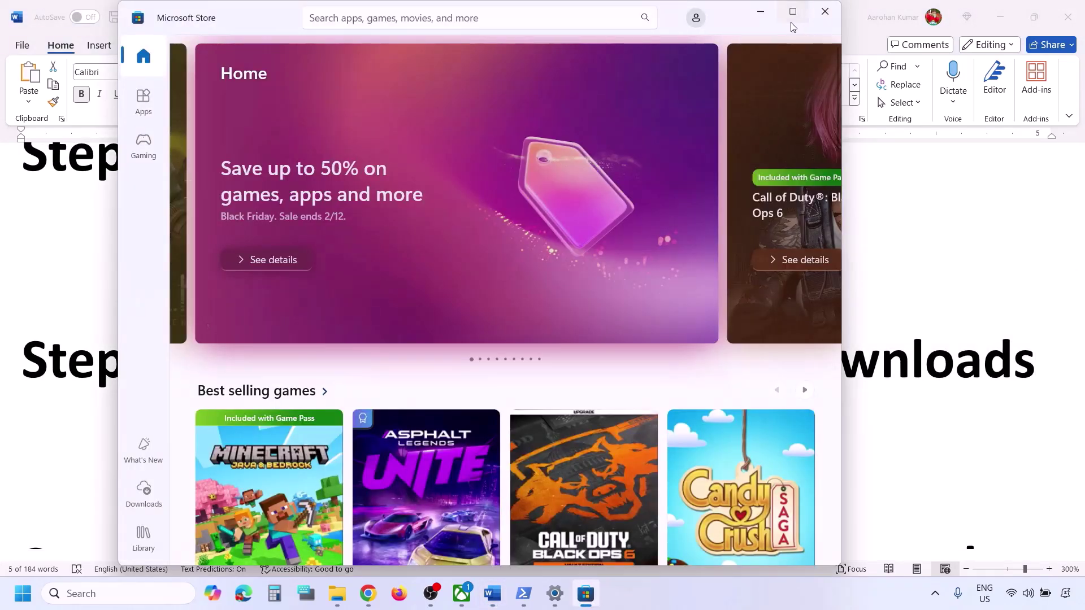
{"action": "left_click", "coordinate": [793, 12]}
{"action": "left_click", "coordinate": [24, 505]}
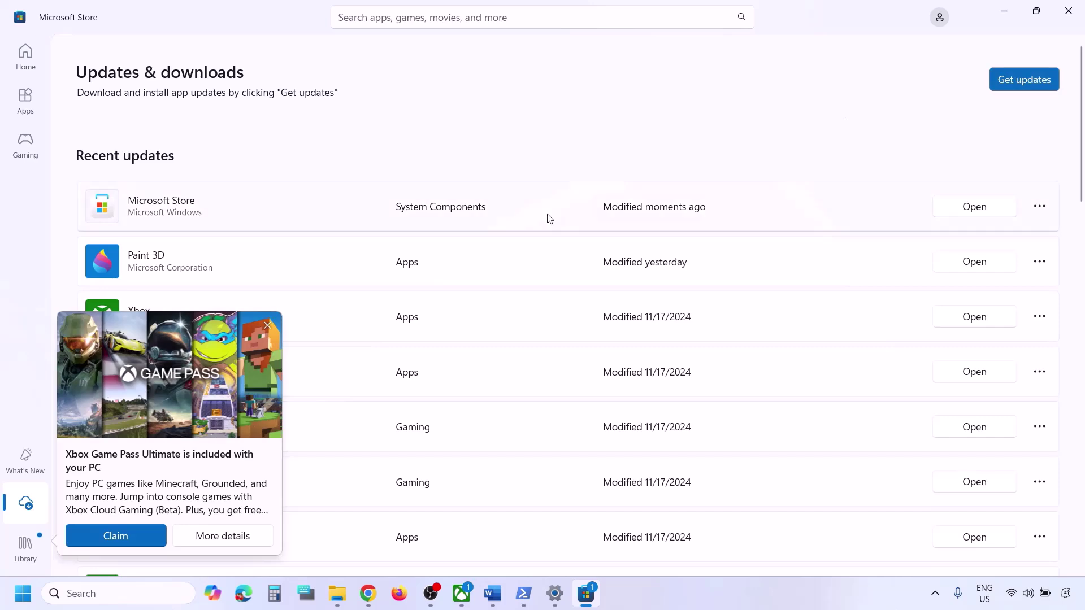
{"action": "left_click", "coordinate": [268, 325]}
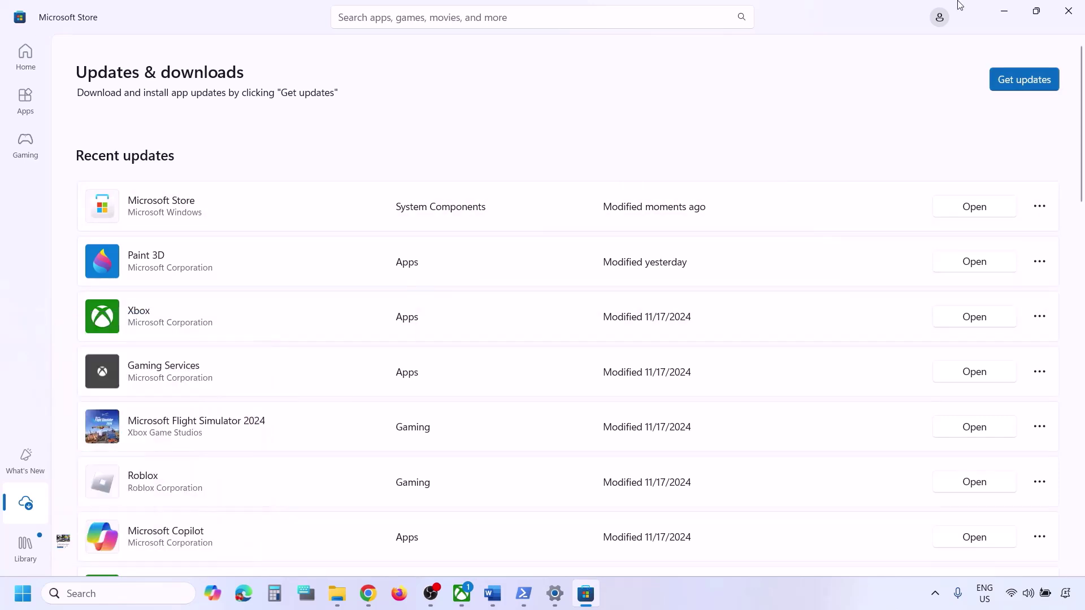
Minimize Microsoft Store and bring up Step 9, about installing Xbox identity provider and Gaming services, in the Word notes.
{"action": "left_click", "coordinate": [1004, 11]}
{"action": "scroll", "coordinate": [458, 390], "scroll_direction": "down", "scroll_amount": 5}
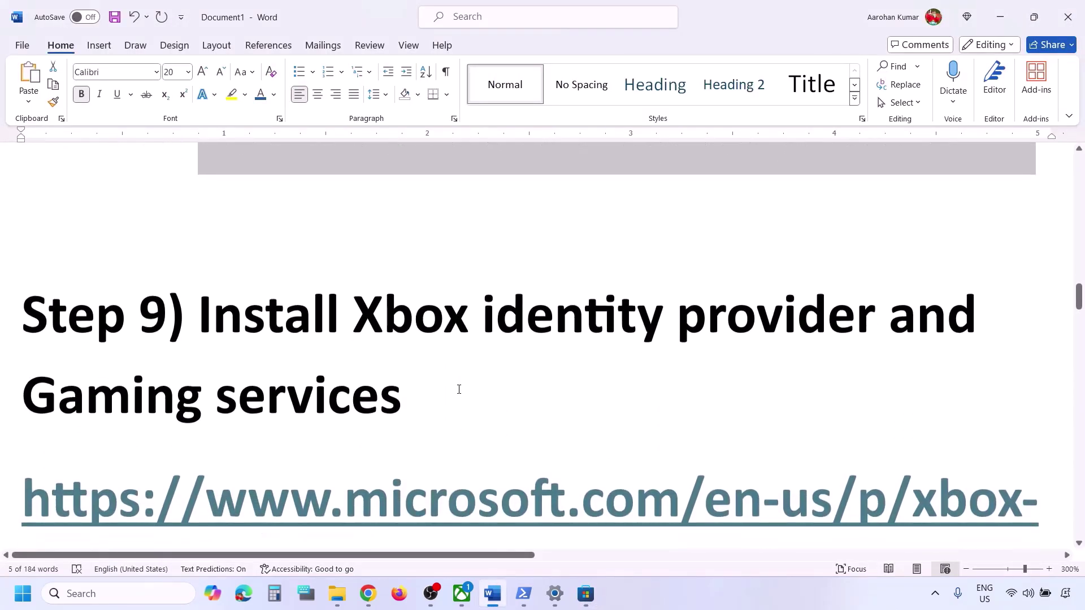
{"action": "scroll", "coordinate": [458, 390], "scroll_direction": "down", "scroll_amount": 1}
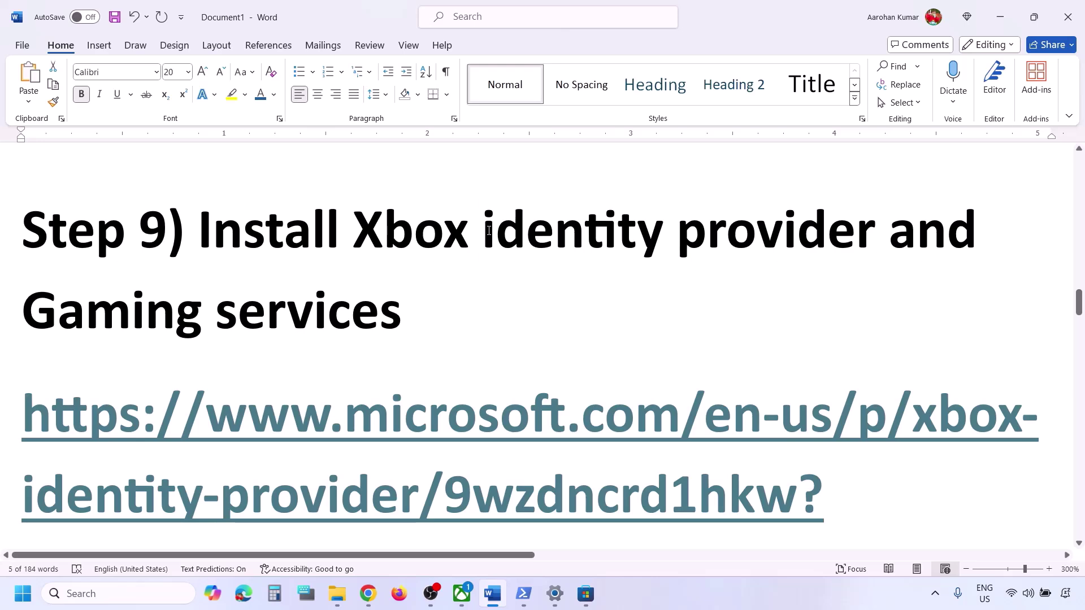
Copy the Xbox identity provider link from Step 9 of the Word notes and load it in a new Chrome tab.
{"action": "left_click_drag", "start_coordinate": [482, 231], "coordinate": [402, 336]}
{"action": "scroll", "coordinate": [706, 367], "scroll_direction": "down", "scroll_amount": 2}
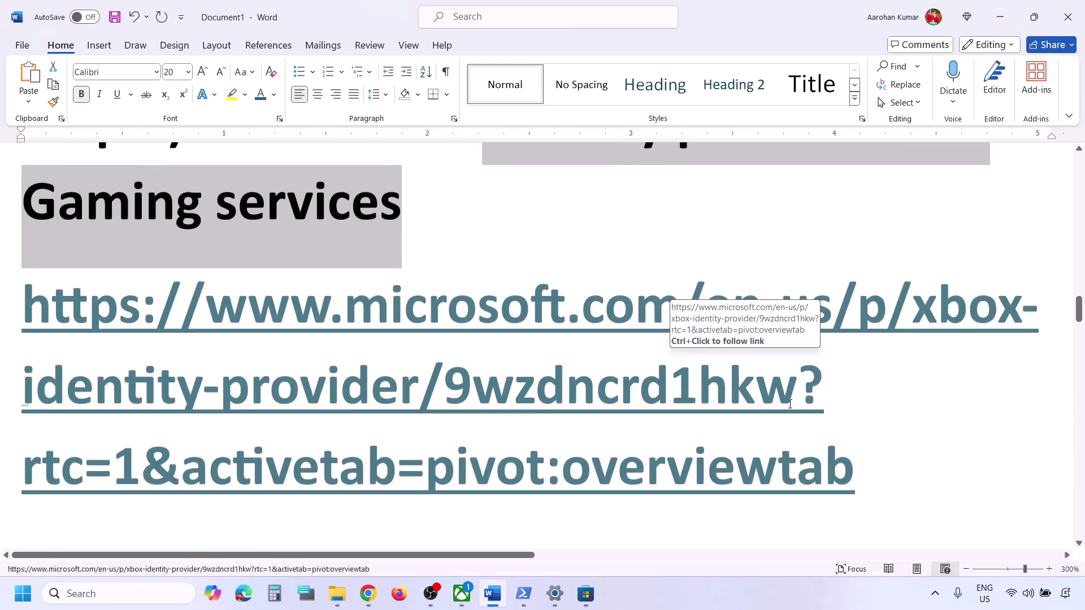
{"action": "left_click_drag", "start_coordinate": [869, 448], "coordinate": [1, 324]}
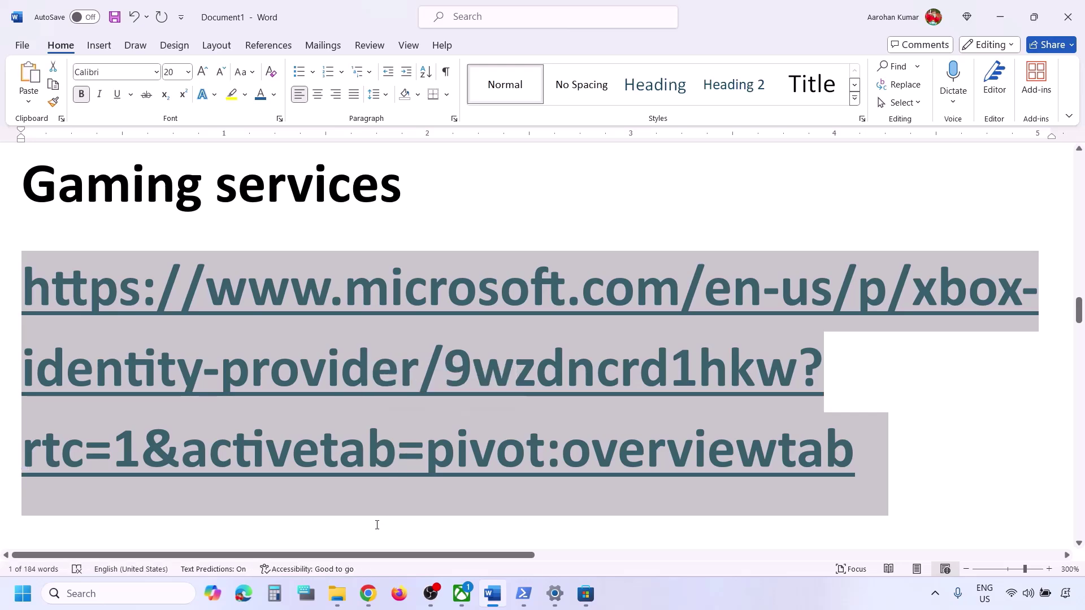
{"action": "left_click", "coordinate": [368, 593]}
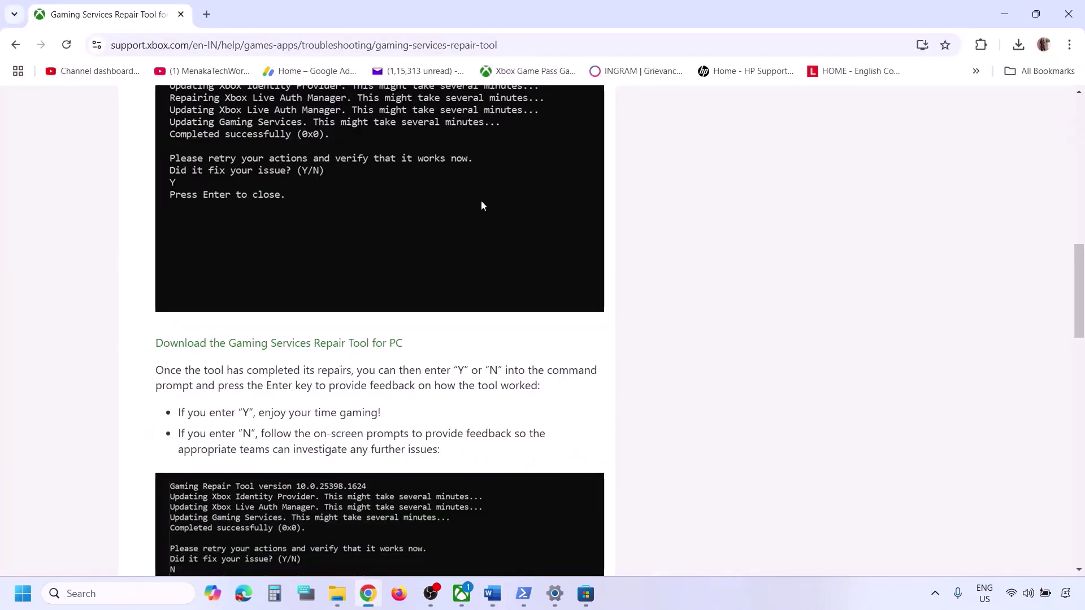
{"action": "left_click", "coordinate": [207, 17]}
{"action": "key", "text": "ctrl+v"}
{"action": "key", "text": "Return"}
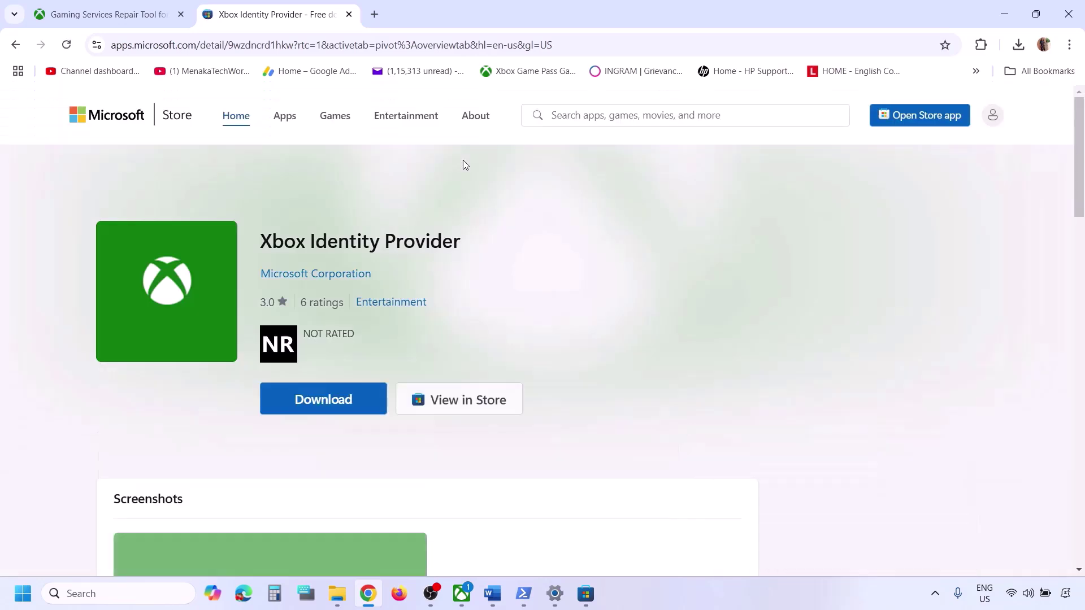
Download Xbox Identity Provider from its web page and allow the site to open Microsoft Store.
{"action": "left_click", "coordinate": [325, 399]}
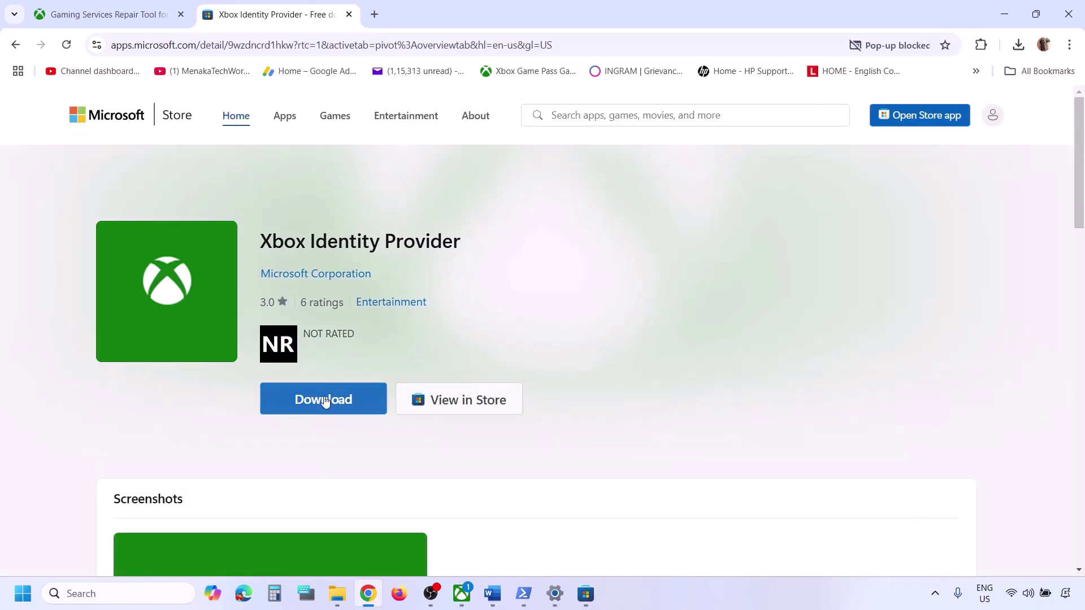
{"action": "left_click", "coordinate": [322, 399]}
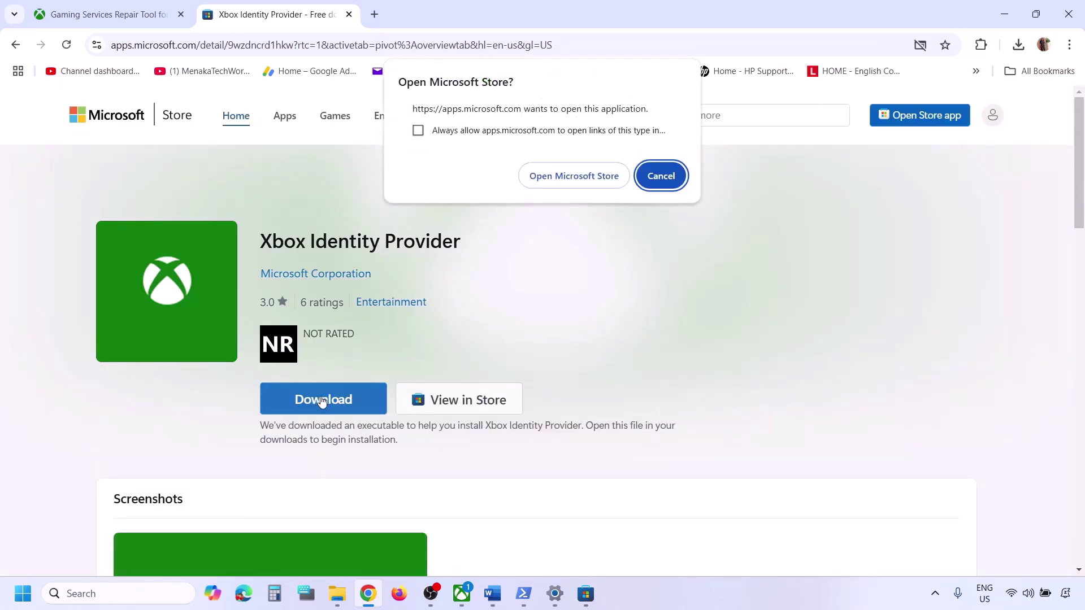
{"action": "left_click", "coordinate": [561, 182]}
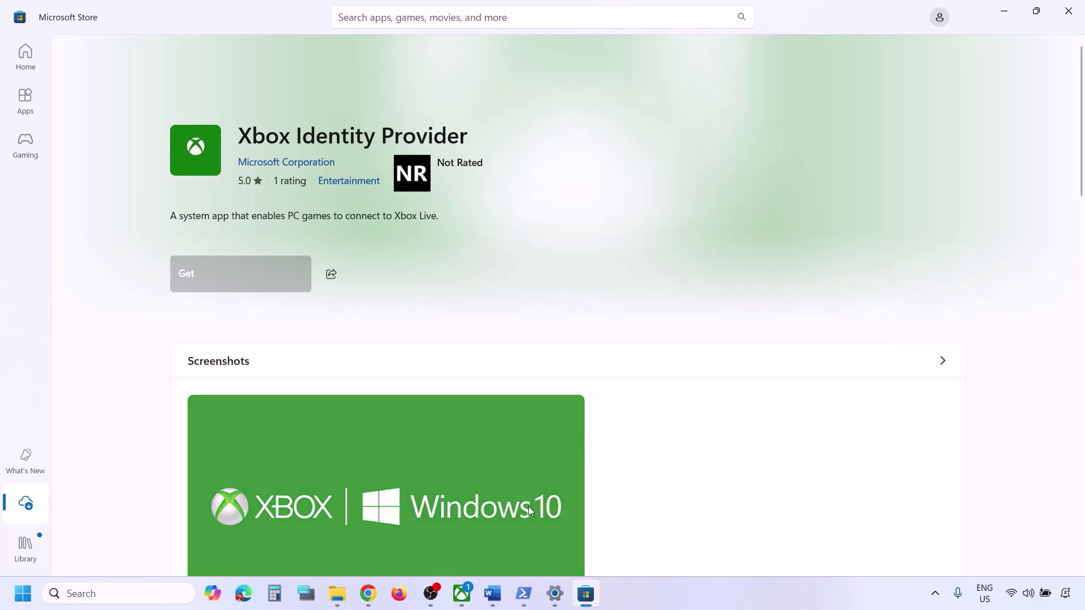
Switch to the Word notes and copy the "get-appxpackage Microsoft.GamingServices | remove-AppxPackage -allusers" command.
{"action": "left_click", "coordinate": [493, 593]}
{"action": "scroll", "coordinate": [402, 397], "scroll_direction": "down", "scroll_amount": 6}
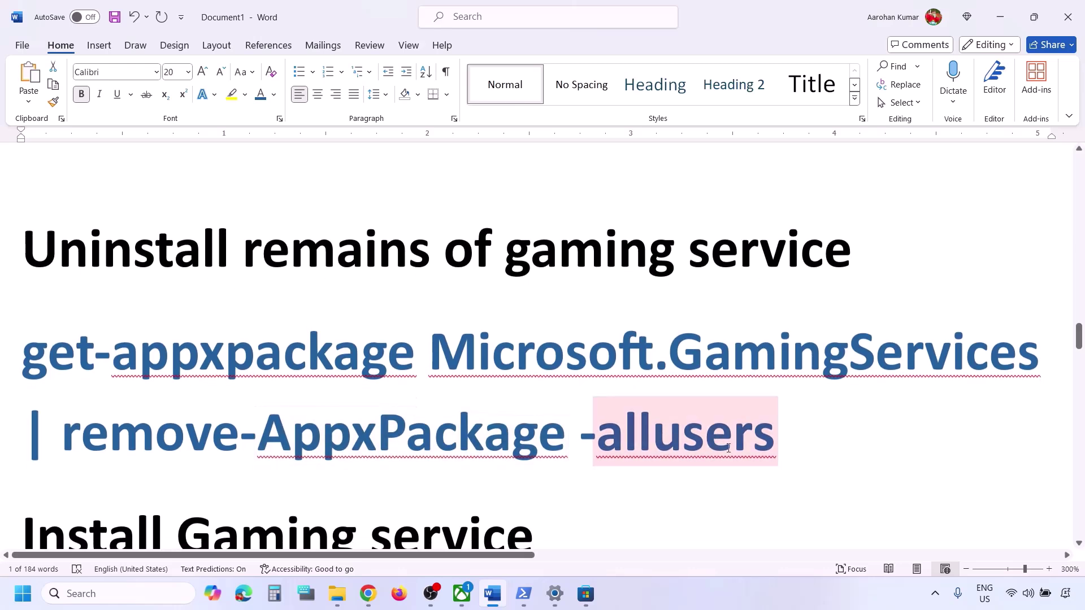
{"action": "left_click_drag", "start_coordinate": [787, 436], "coordinate": [28, 357]}
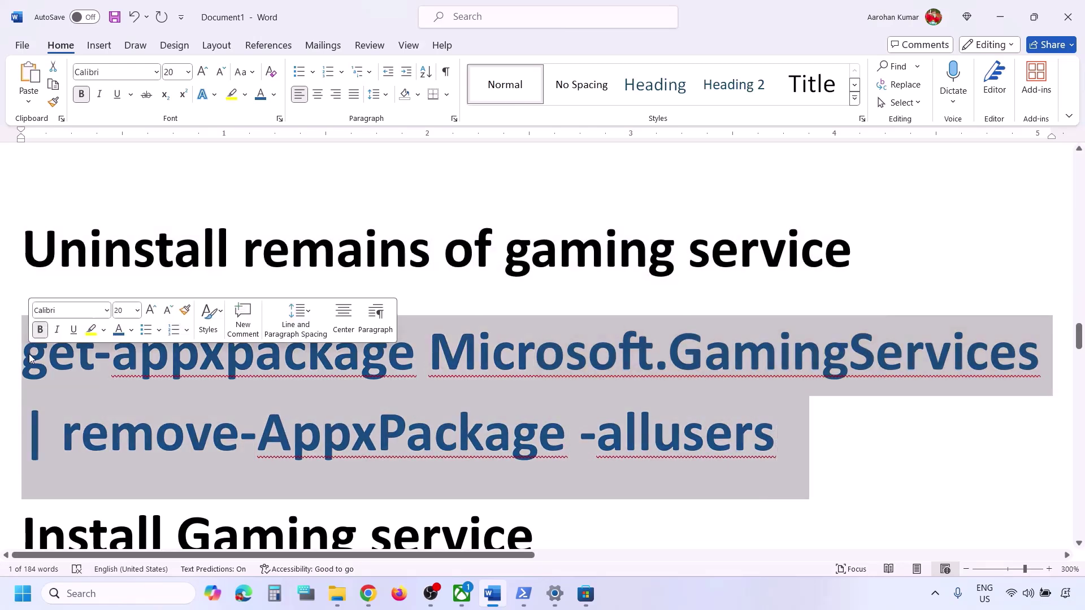
{"action": "right_click", "coordinate": [87, 361]}
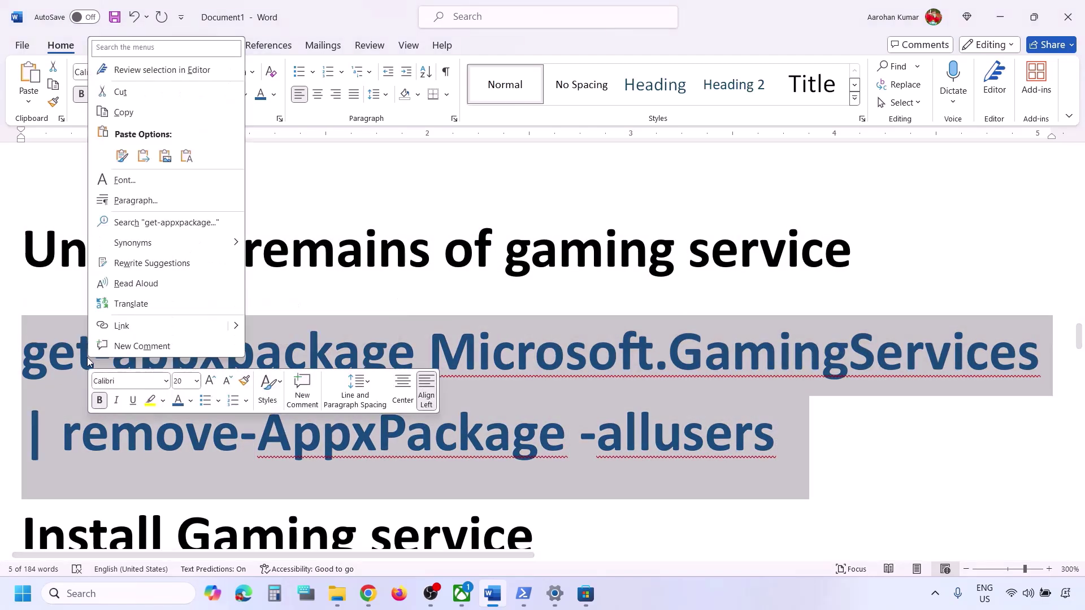
{"action": "left_click", "coordinate": [125, 116]}
Search Windows for "powershell", run Windows PowerShell as administrator, and execute the copied Gaming Services removal command.
{"action": "left_click", "coordinate": [113, 593]}
{"action": "type", "text": "po"}
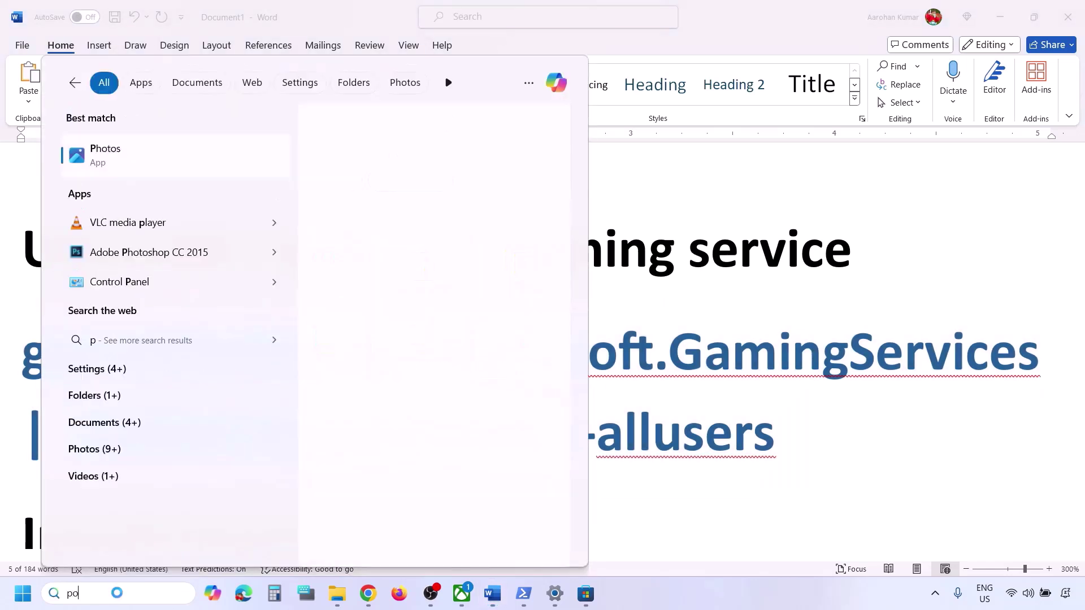
{"action": "type", "text": "wershell"}
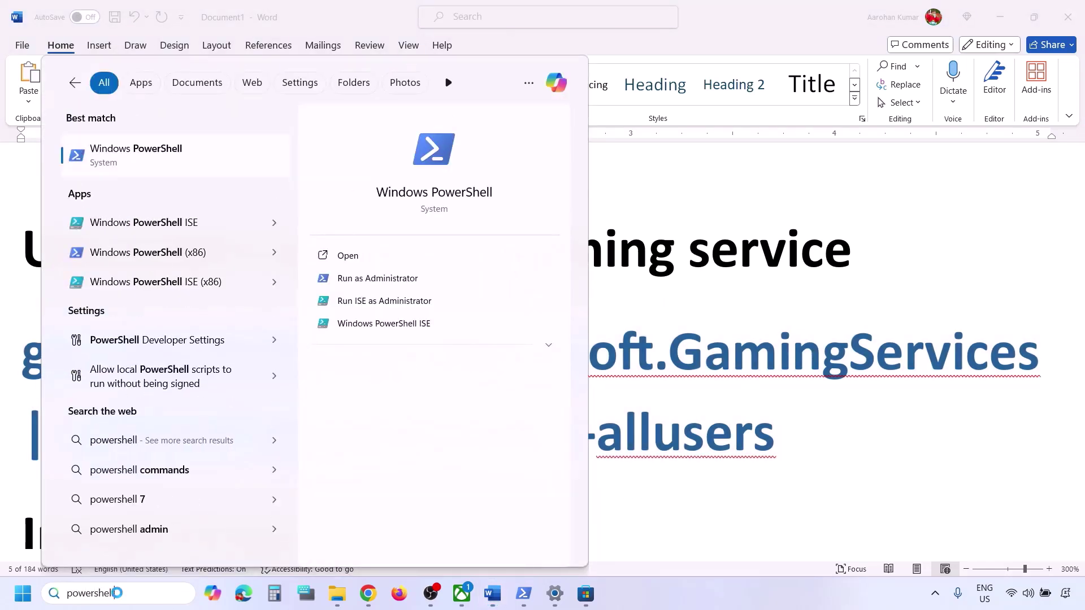
{"action": "right_click", "coordinate": [173, 166]}
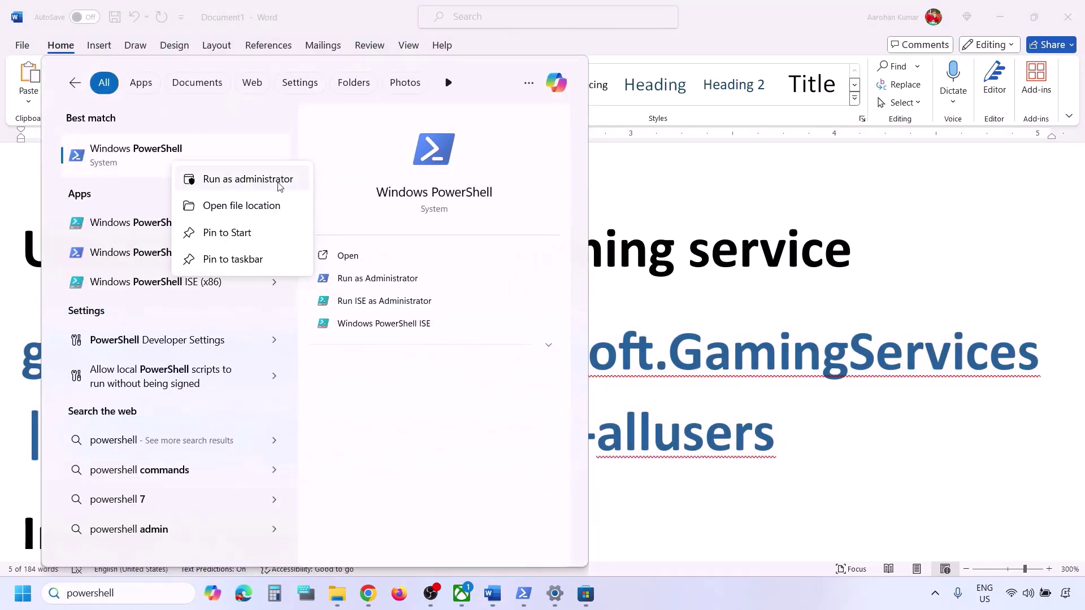
{"action": "left_click", "coordinate": [245, 179]}
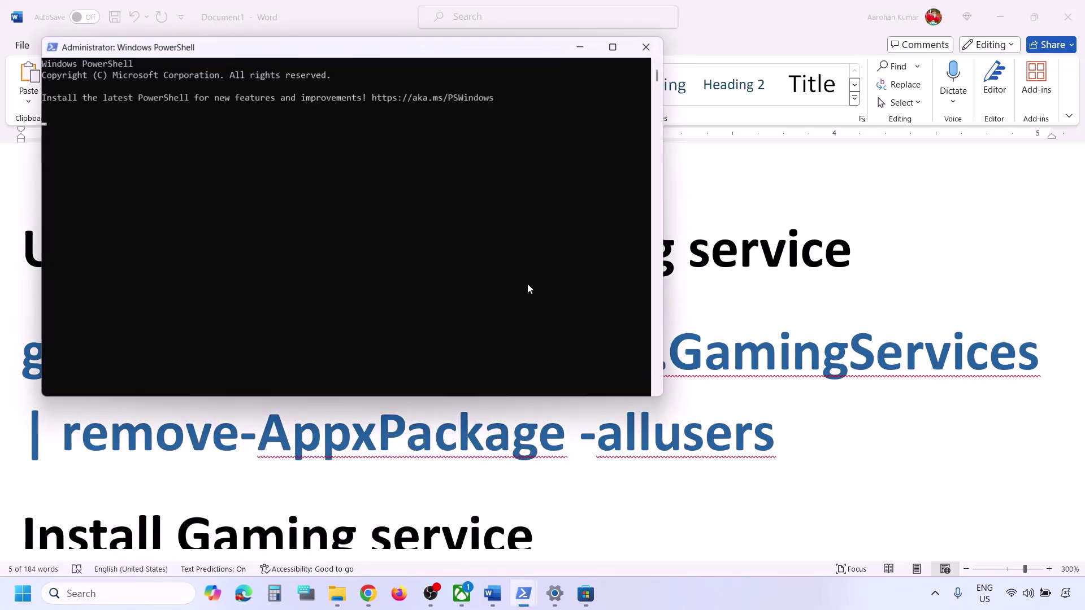
{"action": "right_click", "coordinate": [522, 288]}
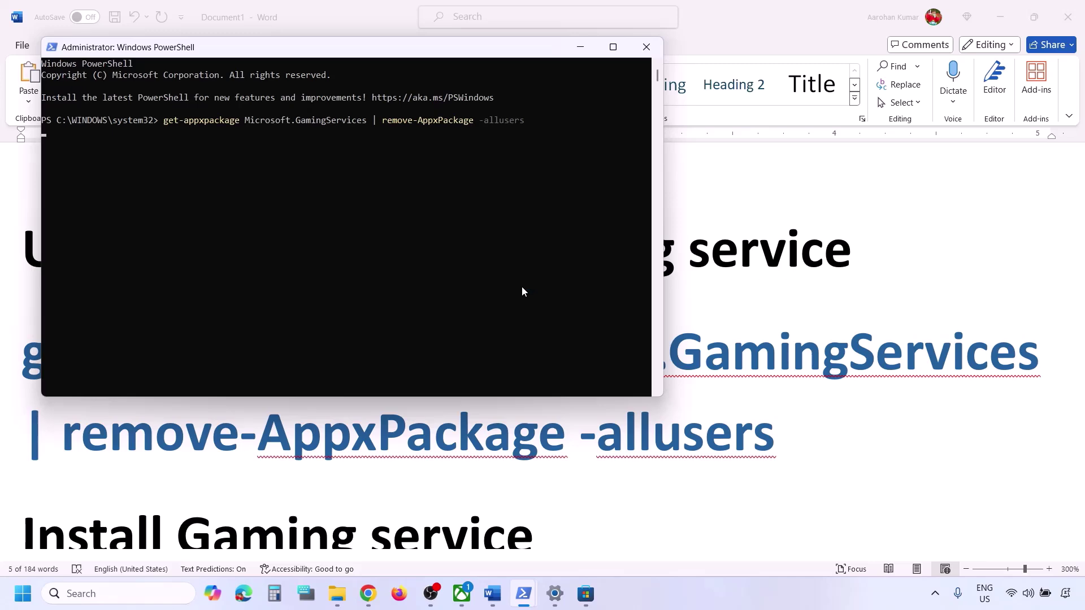
Copy the "start ms-windows-store://pdp/?productid=9MWPM2CQNLHN" command under Install Gaming service in the Word notes.
{"action": "left_click", "coordinate": [327, 482]}
{"action": "scroll", "coordinate": [322, 478], "scroll_direction": "down", "scroll_amount": 5}
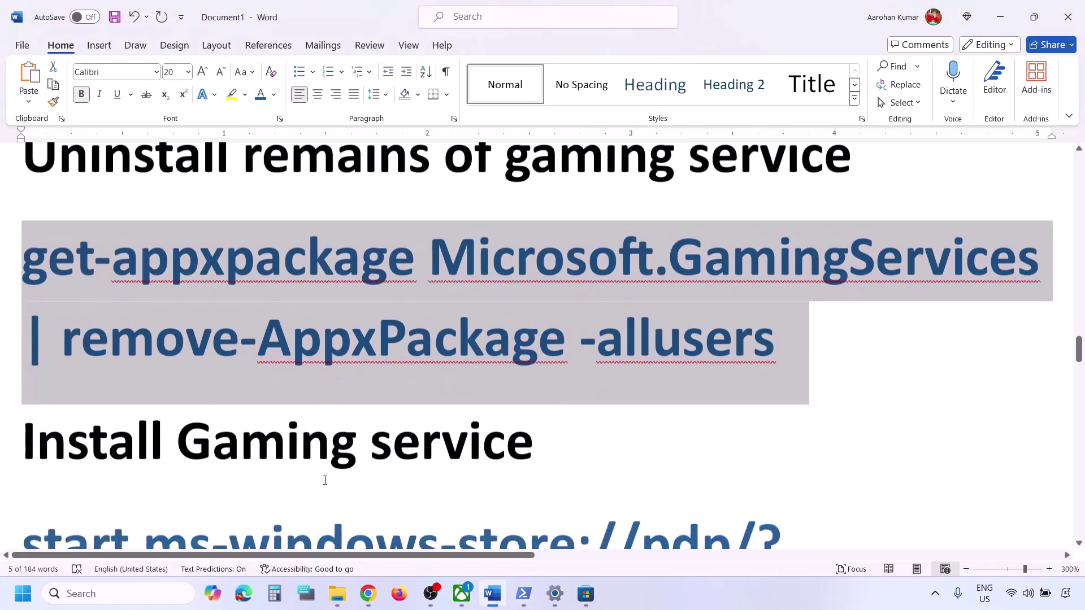
{"action": "left_click_drag", "start_coordinate": [757, 401], "coordinate": [23, 330]}
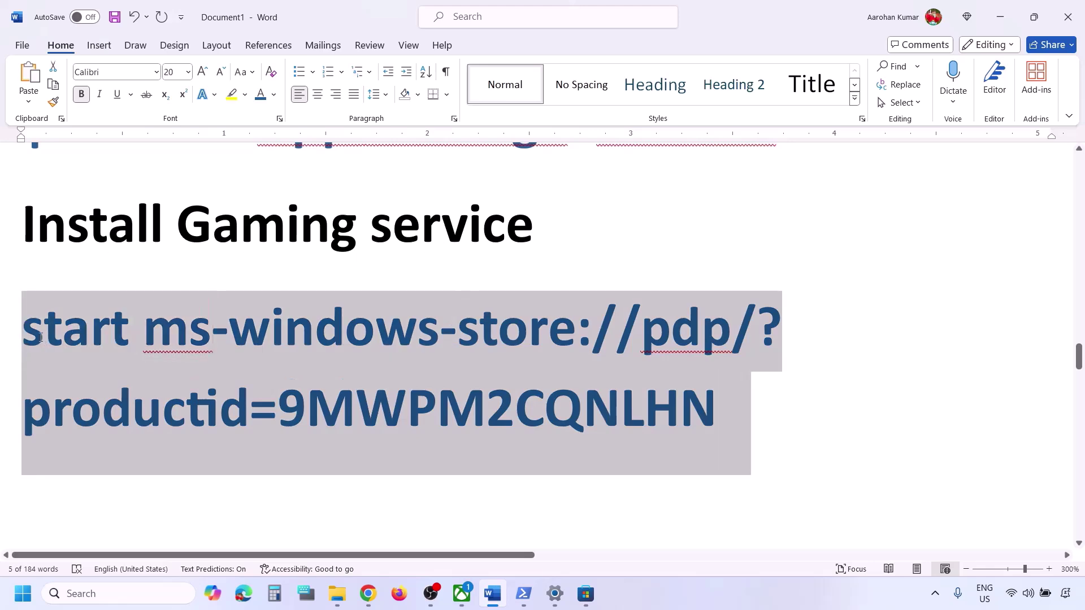
{"action": "right_click", "coordinate": [40, 337]}
{"action": "left_click", "coordinate": [79, 91]}
Run the copied store command in the PowerShell window used for the Gaming Services removal, and install Gaming Services from Microsoft Store.
{"action": "left_click", "coordinate": [524, 594]}
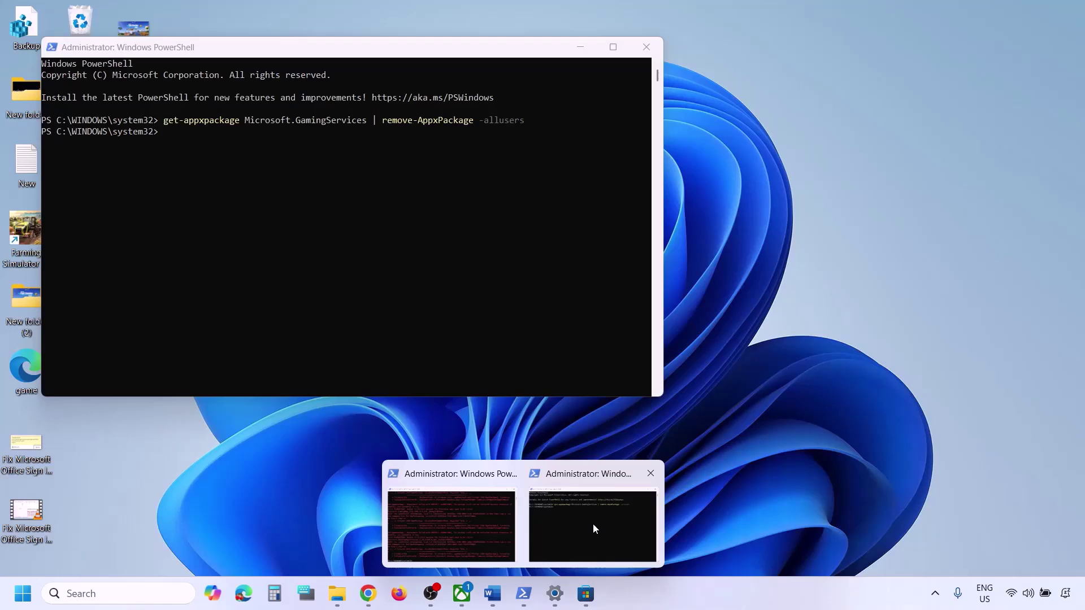
{"action": "left_click", "coordinate": [592, 523]}
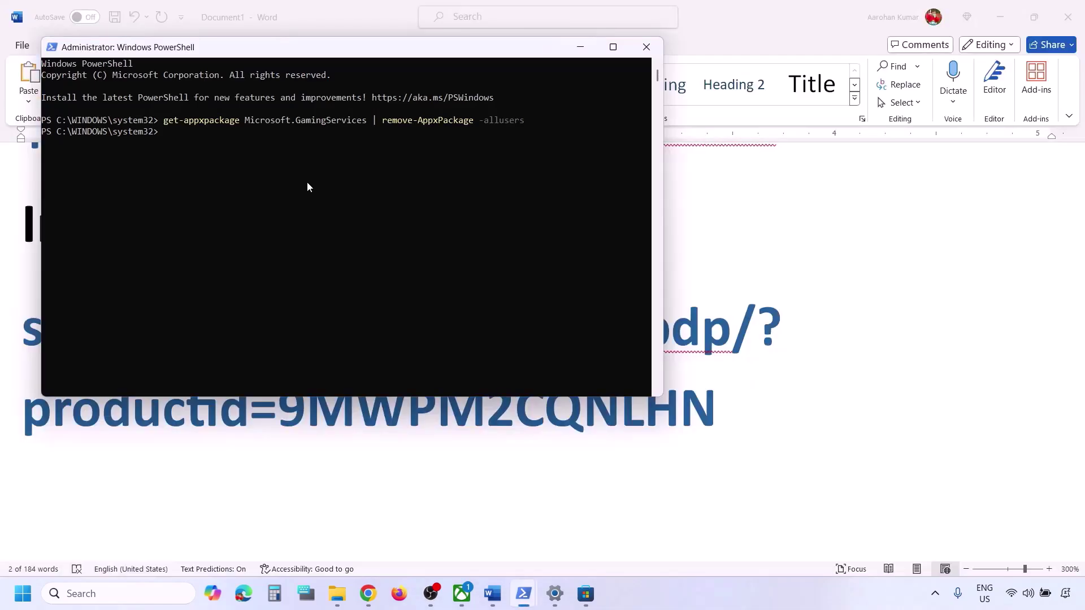
{"action": "right_click", "coordinate": [307, 183]}
{"action": "key", "text": "Return"}
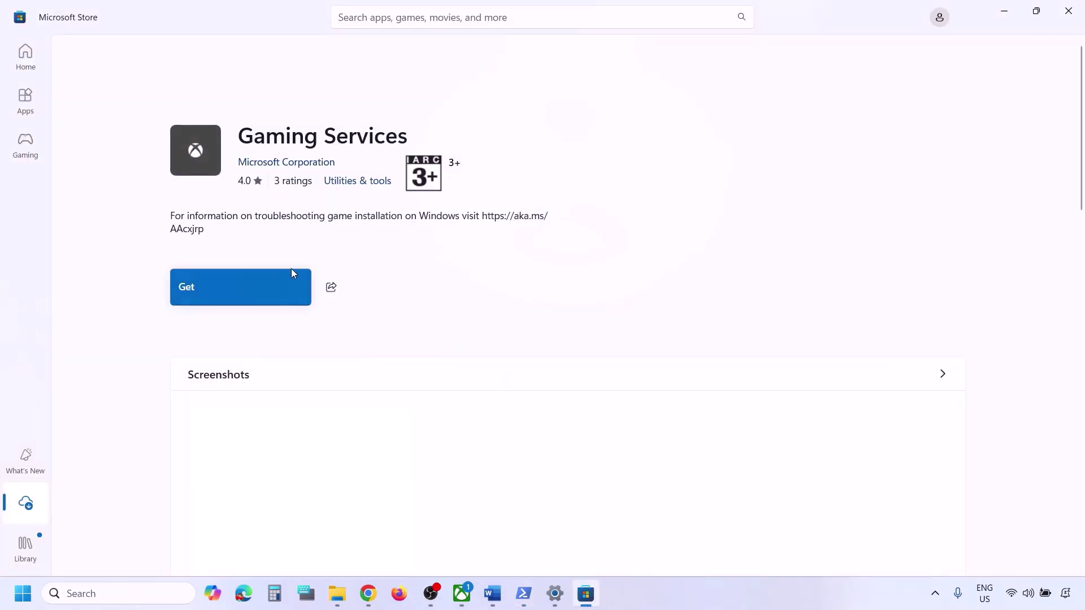
{"action": "left_click", "coordinate": [228, 289]}
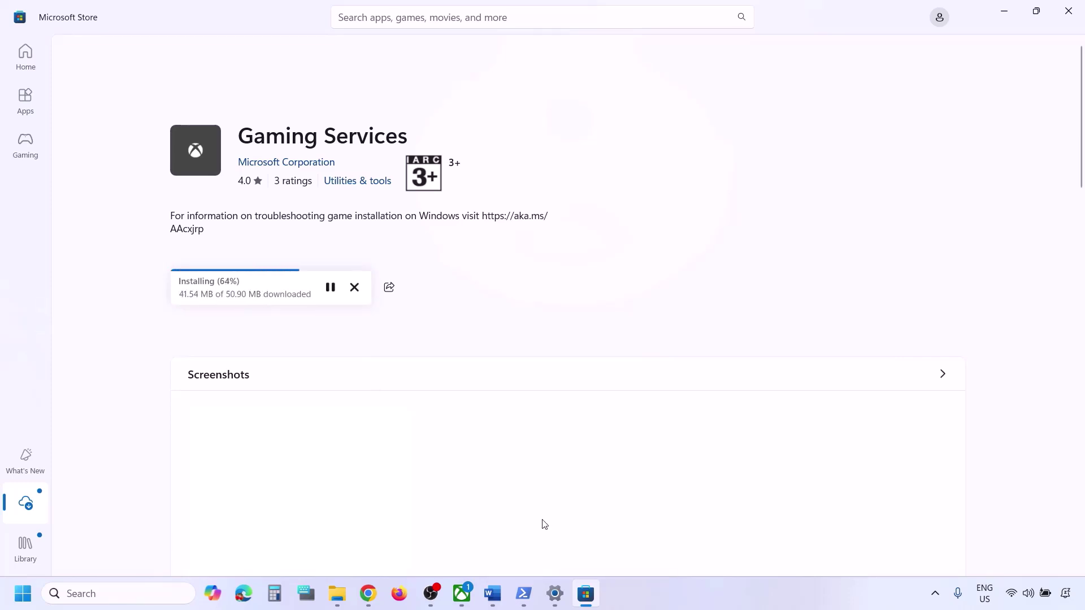
Bring up Step 10's list of services in the Word notes, and search Windows for "services" to open the Services console.
{"action": "left_click", "coordinate": [491, 602]}
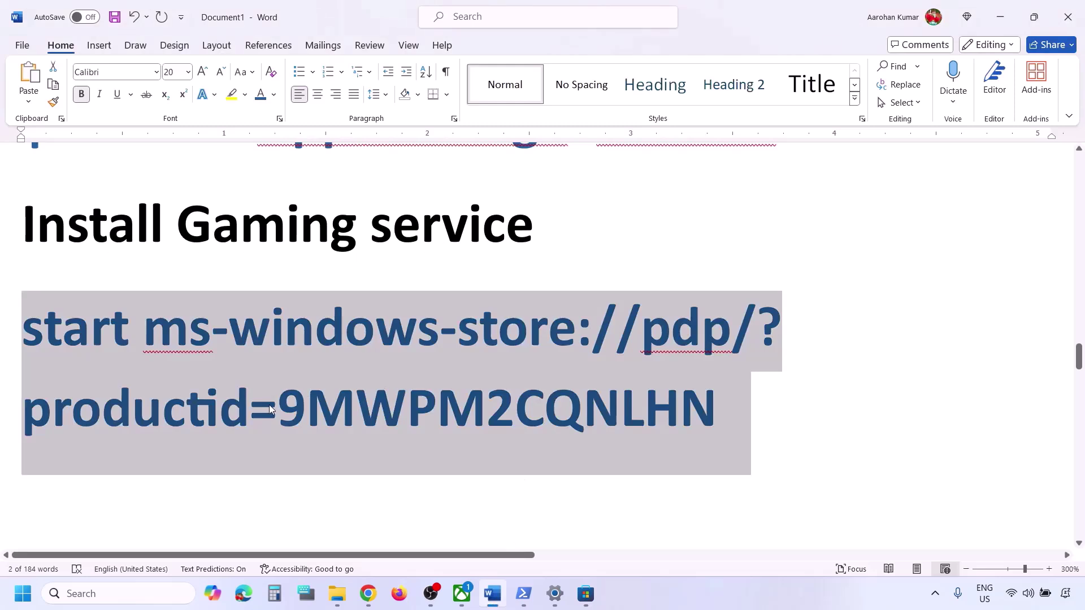
{"action": "scroll", "coordinate": [269, 405], "scroll_direction": "down", "scroll_amount": 7}
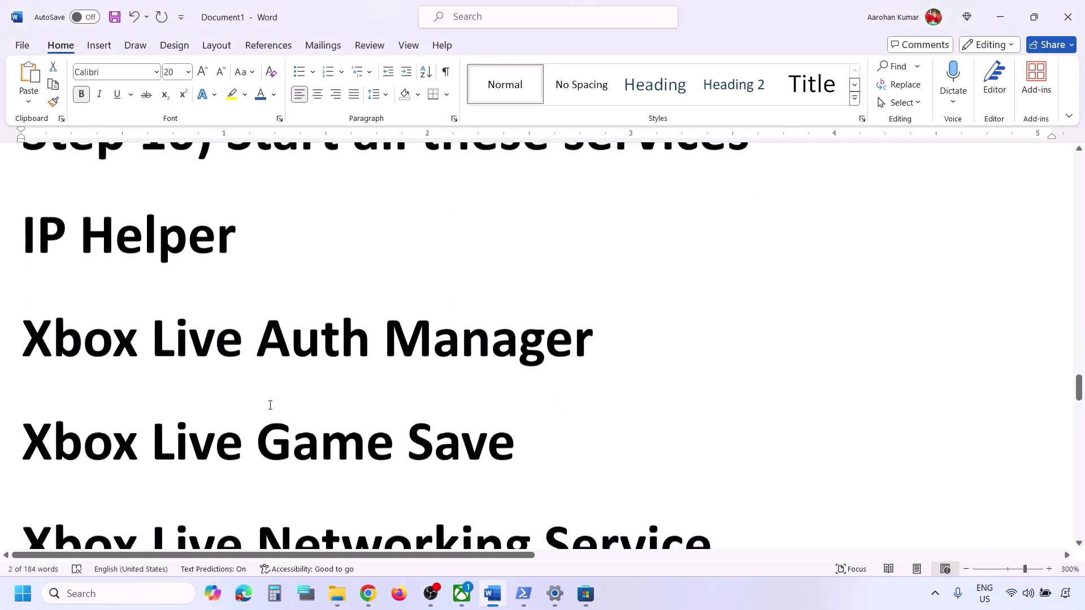
{"action": "left_click", "coordinate": [134, 593]}
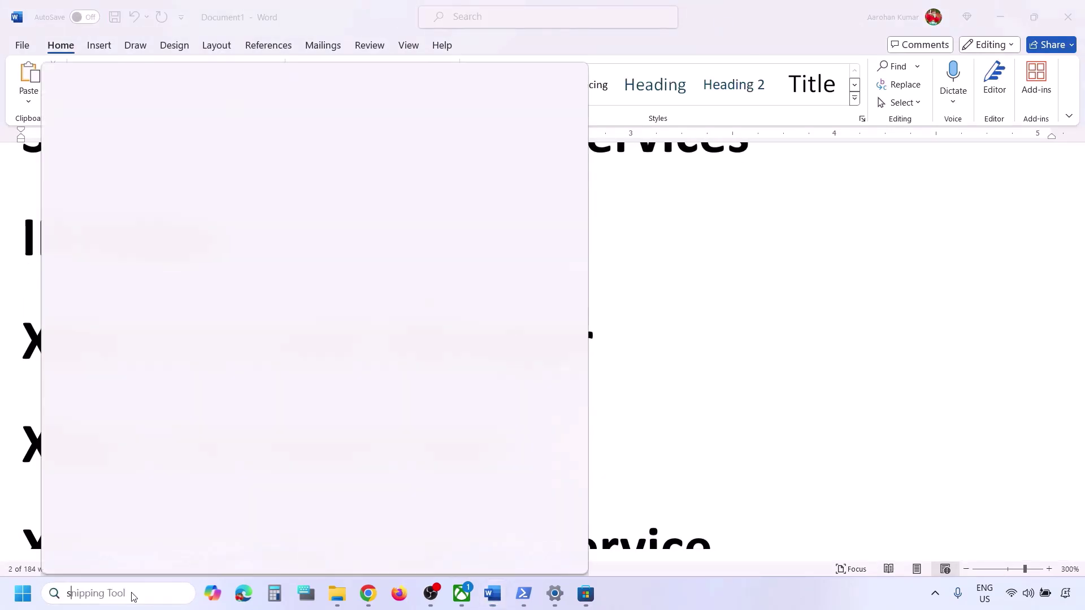
{"action": "type", "text": "services"}
{"action": "key", "text": "Return"}
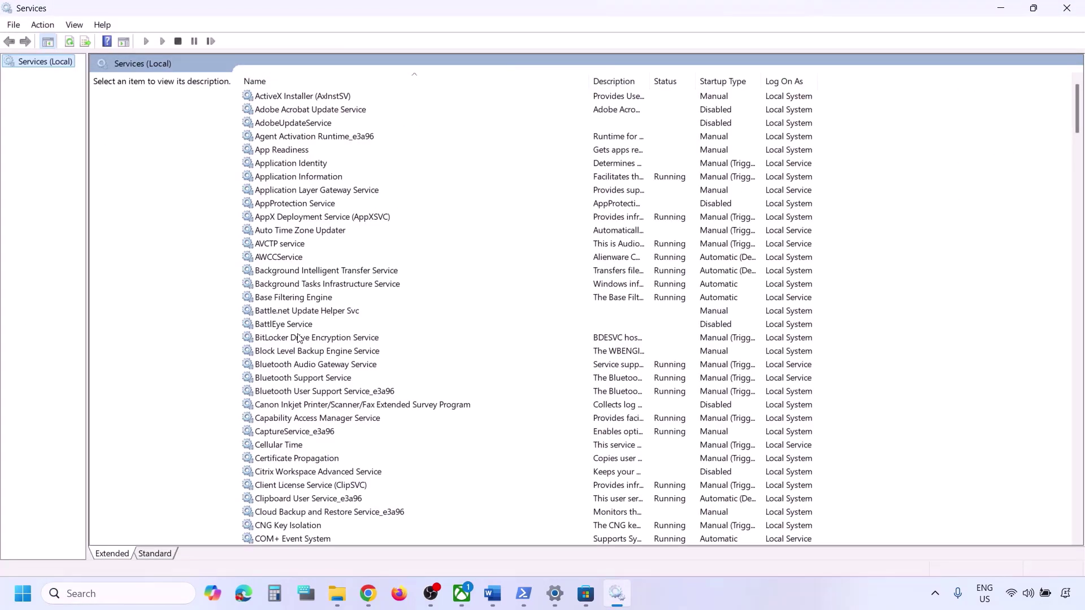
Find the IP Helper service, set its startup type to Automatic, and apply the properties.
{"action": "left_click", "coordinate": [299, 338]}
{"action": "key", "text": "i"}
{"action": "left_click", "coordinate": [270, 338]}
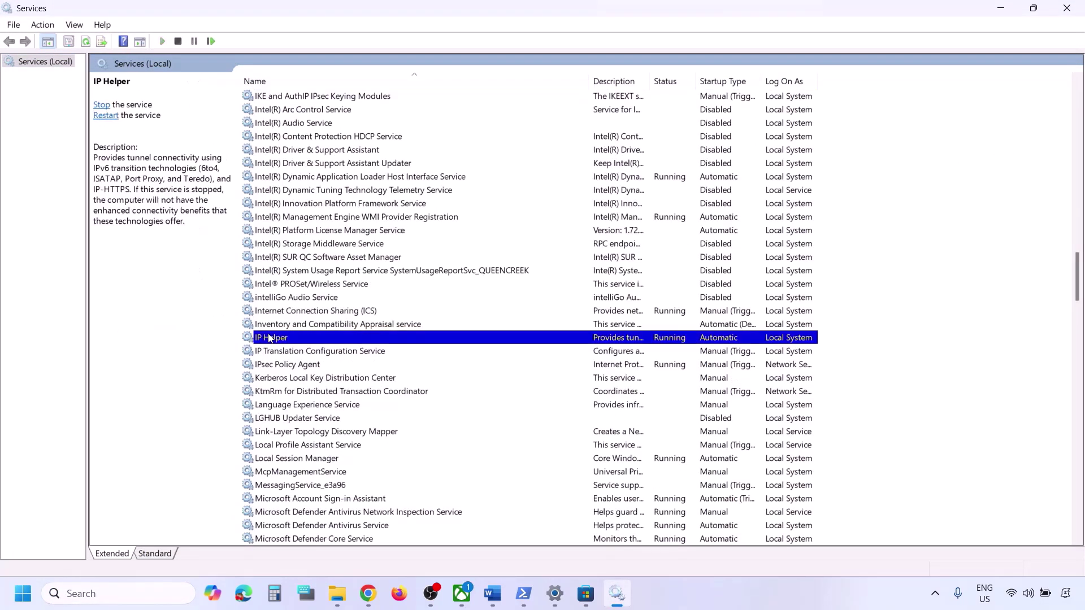
{"action": "double_click", "coordinate": [305, 339]}
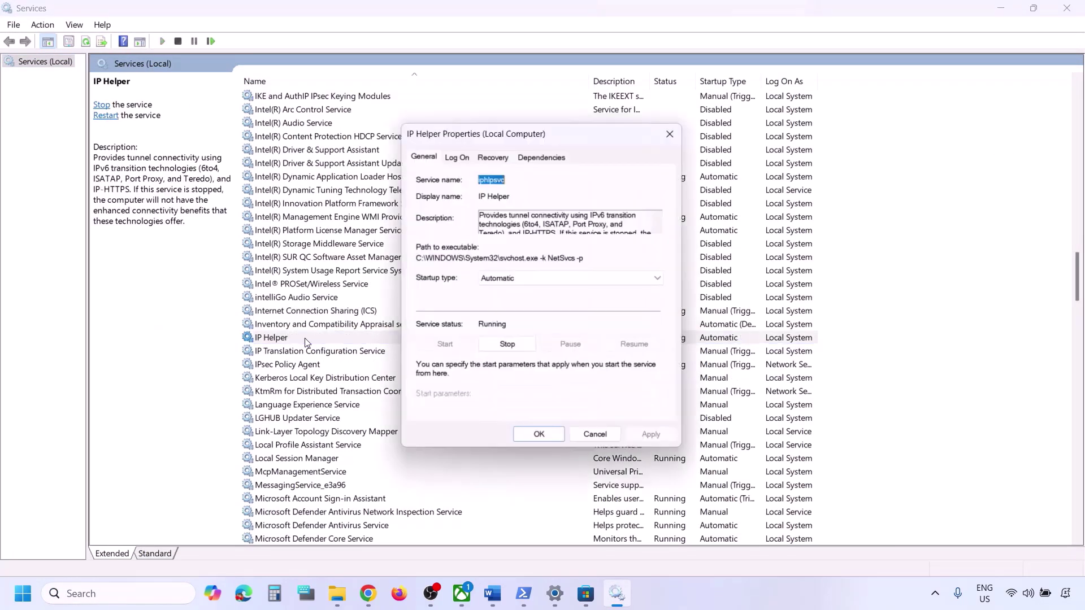
{"action": "left_click", "coordinate": [519, 279]}
{"action": "left_click", "coordinate": [515, 301]}
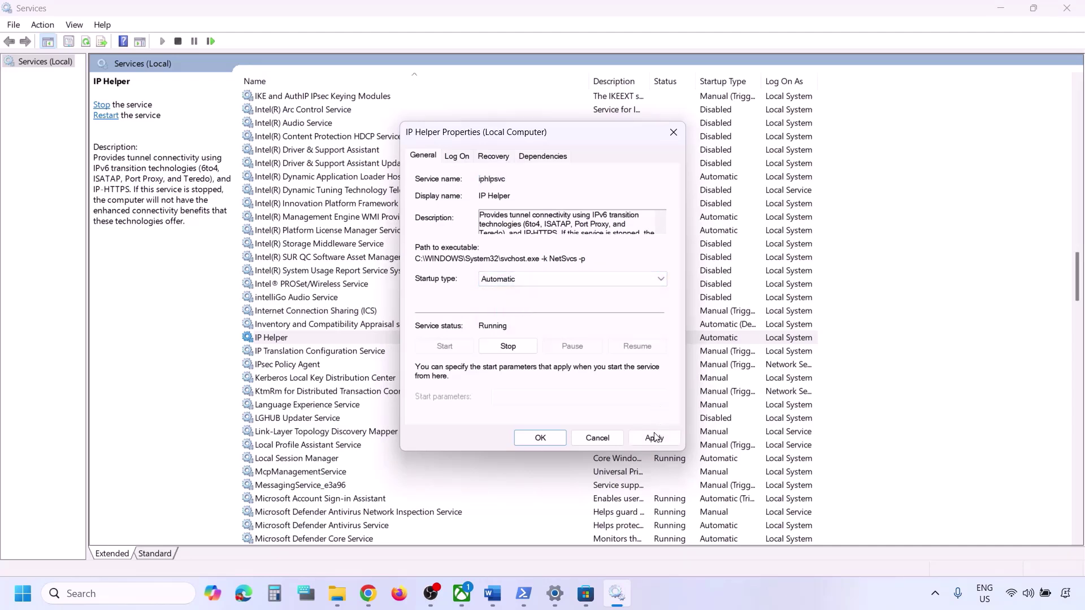
{"action": "left_click", "coordinate": [654, 439]}
{"action": "left_click", "coordinate": [542, 439]}
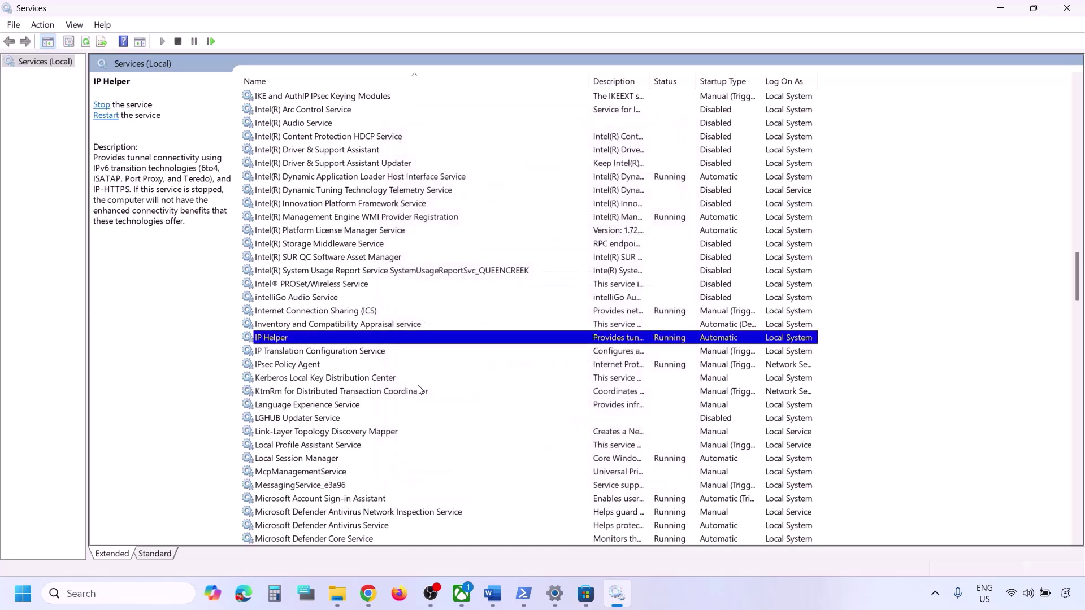
Set the Xbox Accessory Management Service's startup type to Automatic and start the service.
{"action": "left_click", "coordinate": [336, 421]}
{"action": "key", "text": "x"}
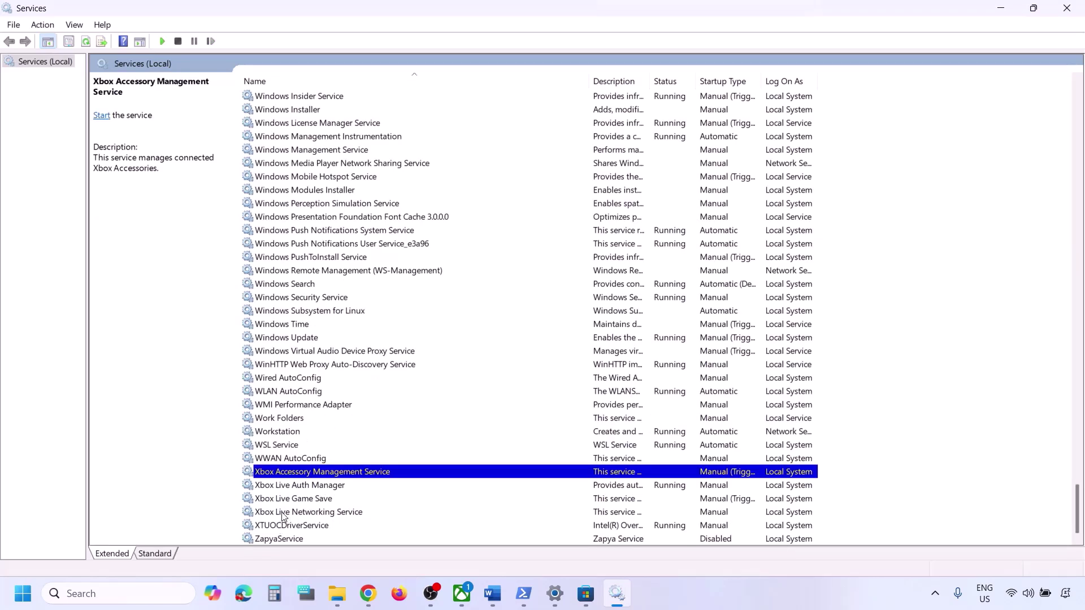
{"action": "double_click", "coordinate": [296, 478]}
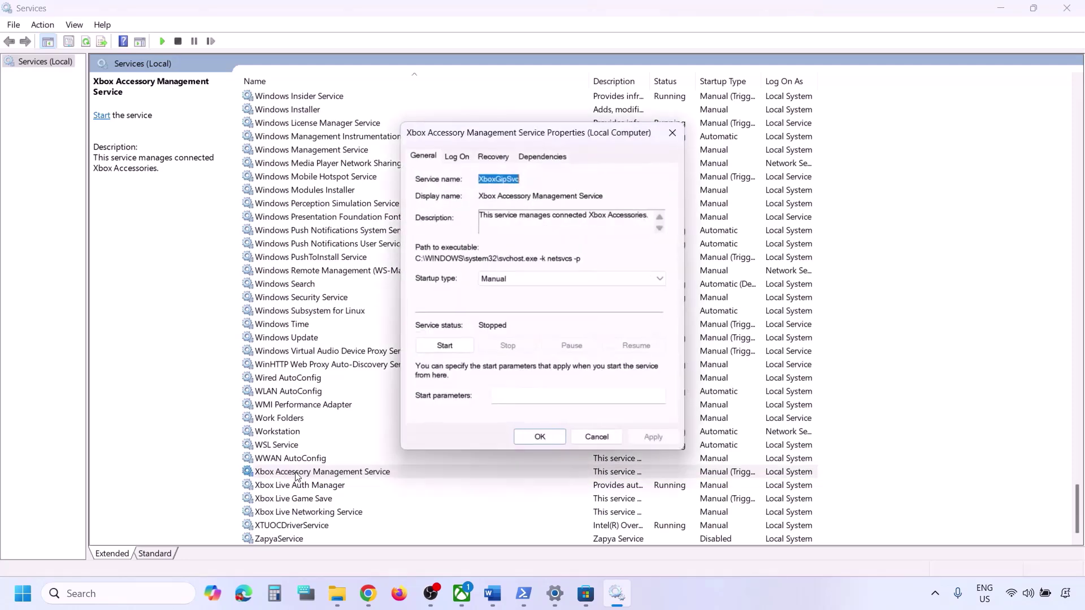
{"action": "left_click", "coordinate": [517, 282]}
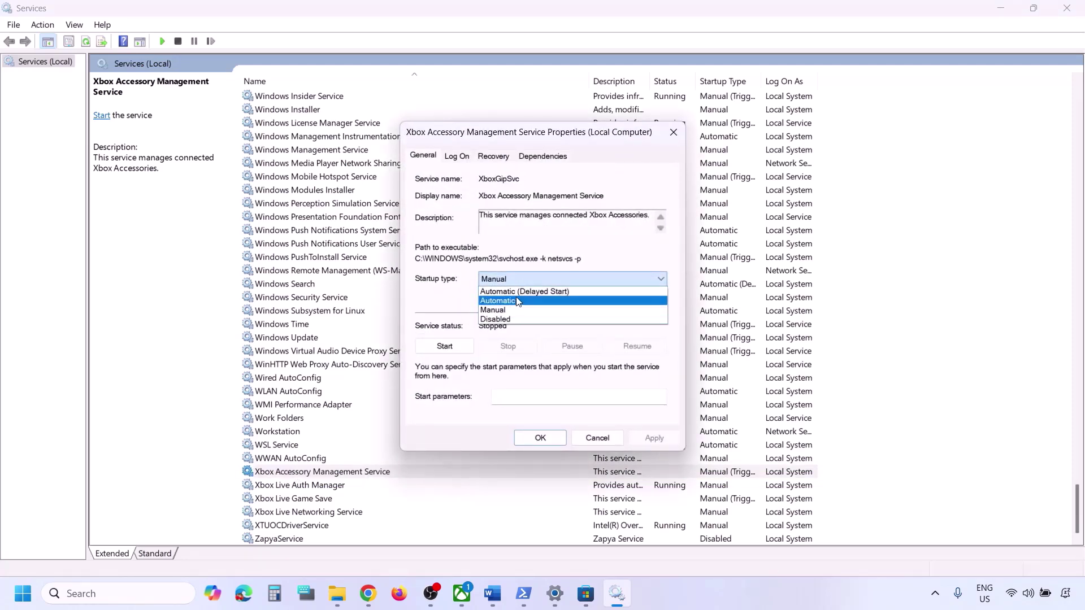
{"action": "left_click", "coordinate": [516, 301]}
{"action": "left_click", "coordinate": [654, 439]}
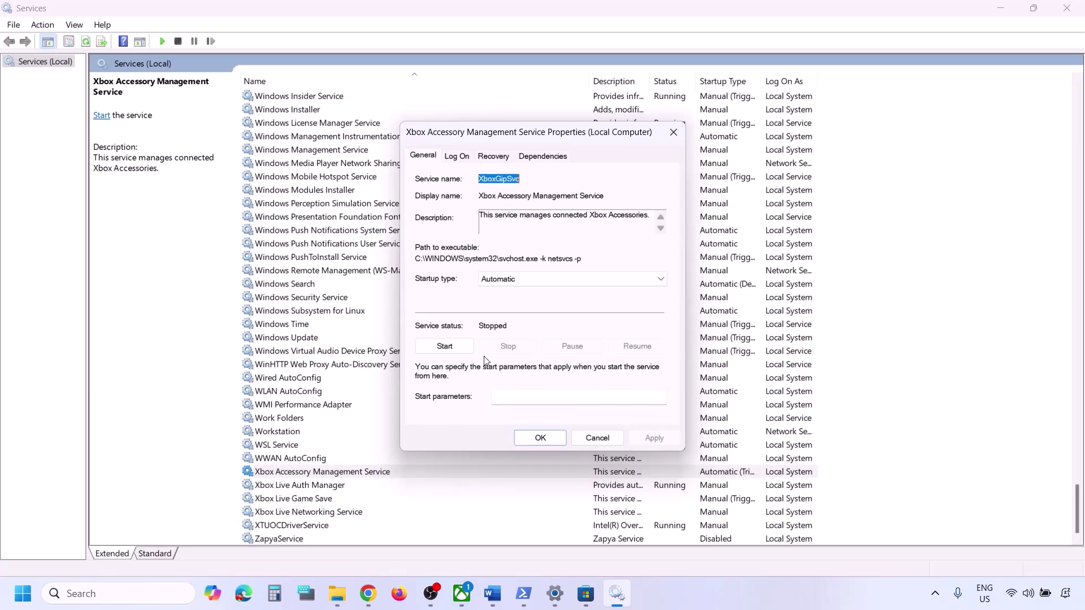
{"action": "left_click", "coordinate": [445, 345]}
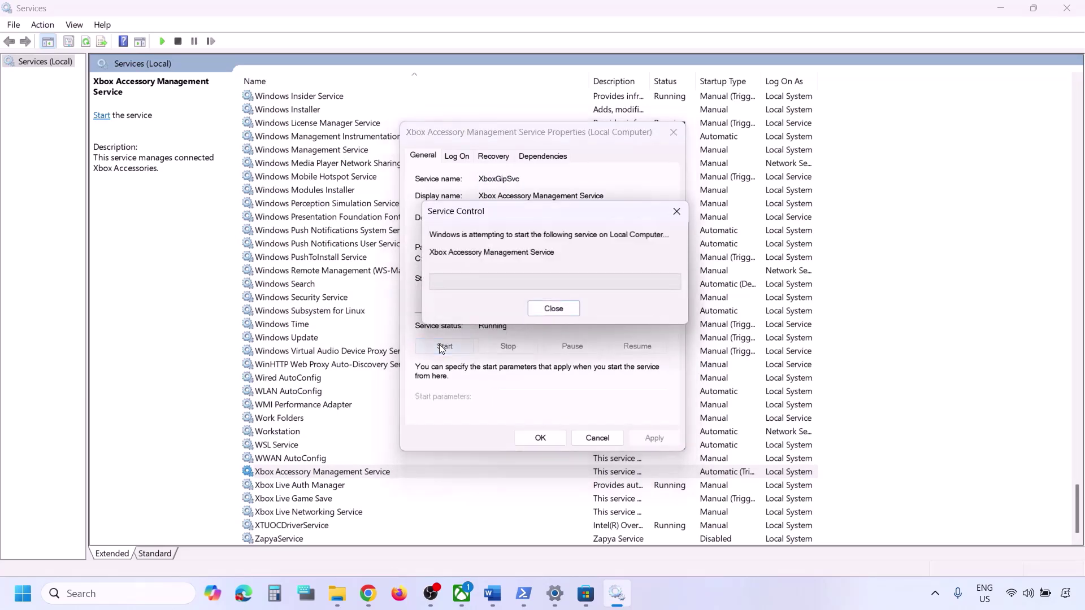
{"action": "left_click", "coordinate": [540, 438]}
Set the Xbox Live Auth Manager service's startup type to Automatic, apply the change, and restart the service.
{"action": "left_click", "coordinate": [311, 487]}
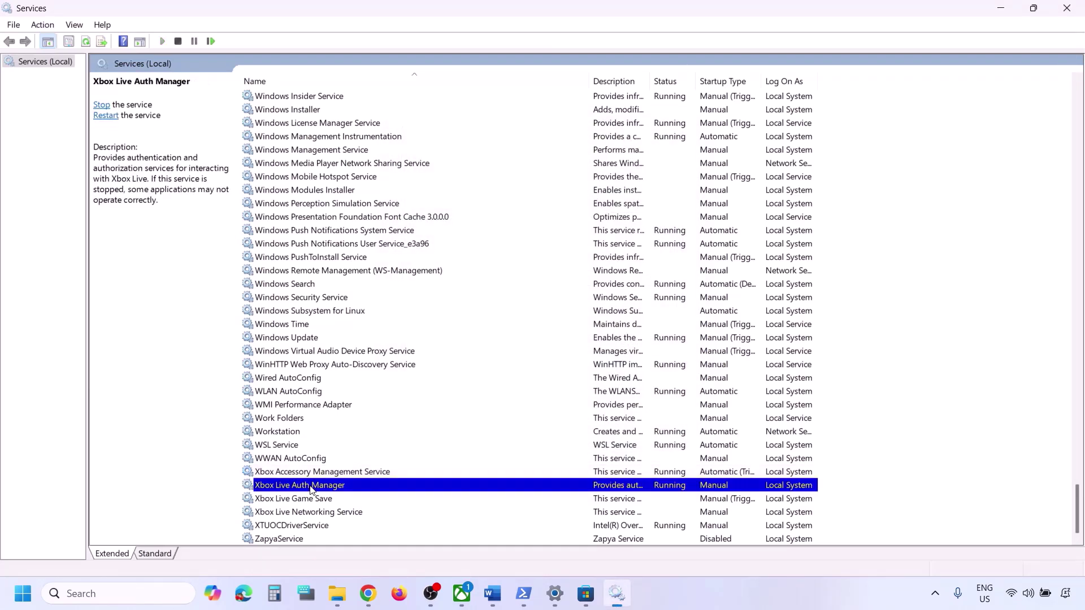
{"action": "double_click", "coordinate": [312, 487]}
{"action": "left_click", "coordinate": [571, 279]}
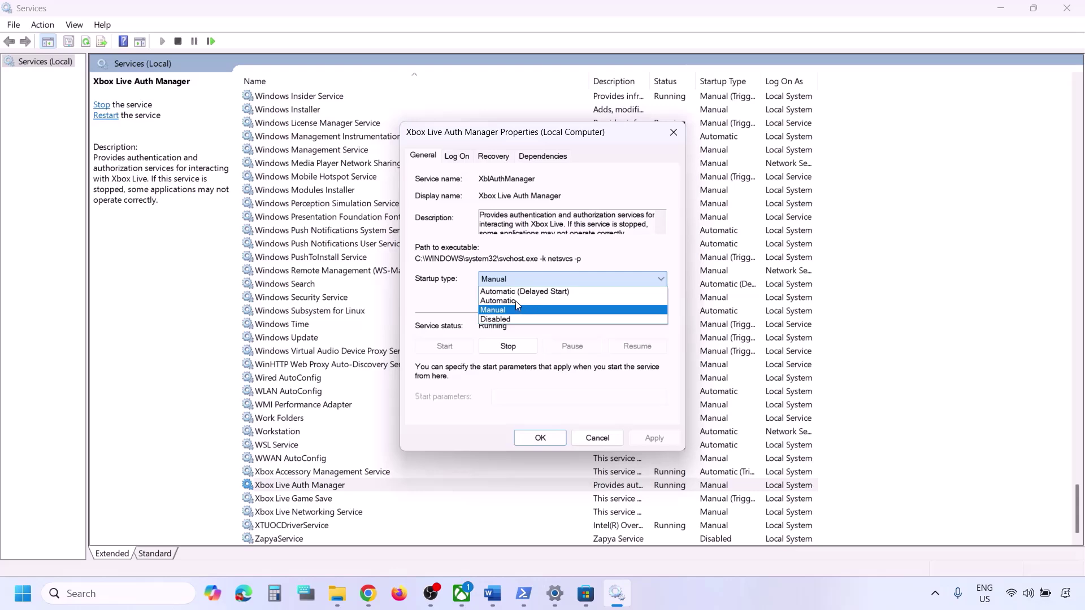
{"action": "left_click", "coordinate": [515, 300]}
{"action": "left_click", "coordinate": [661, 439]}
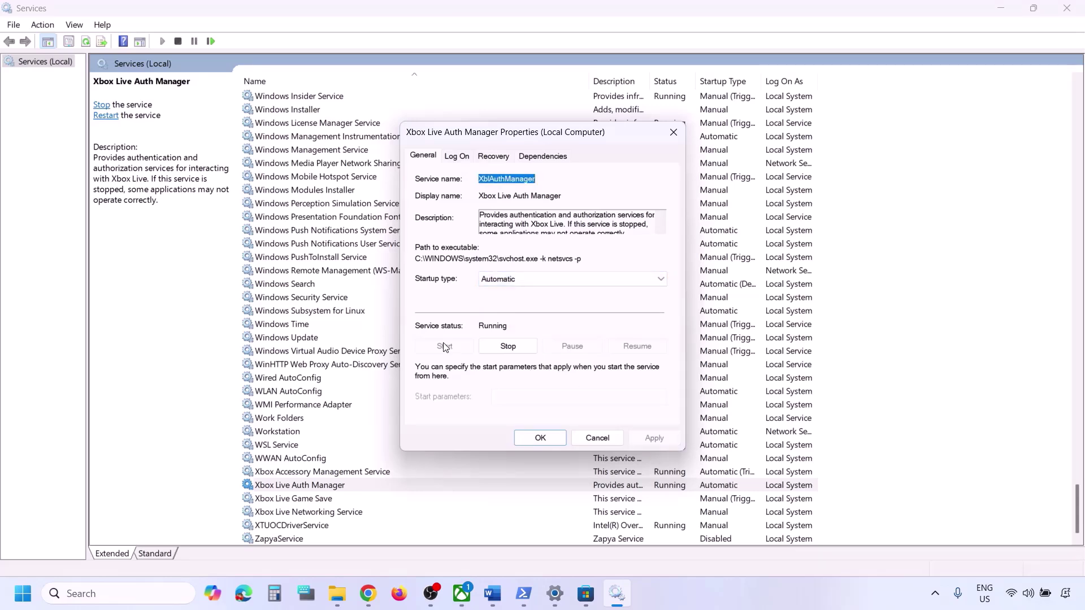
{"action": "left_click", "coordinate": [540, 438]}
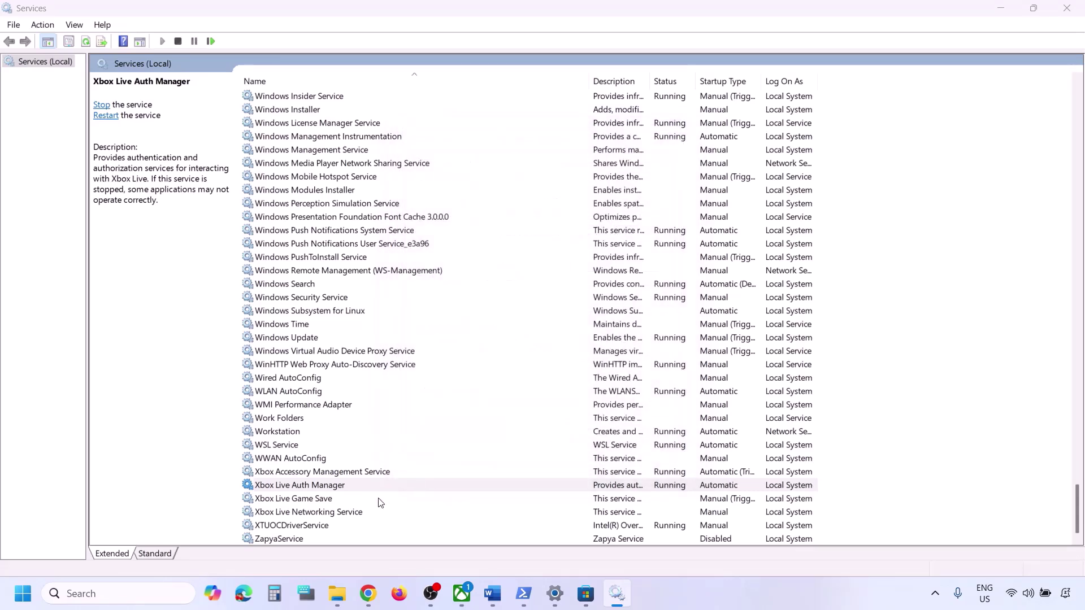
{"action": "right_click", "coordinate": [344, 490]}
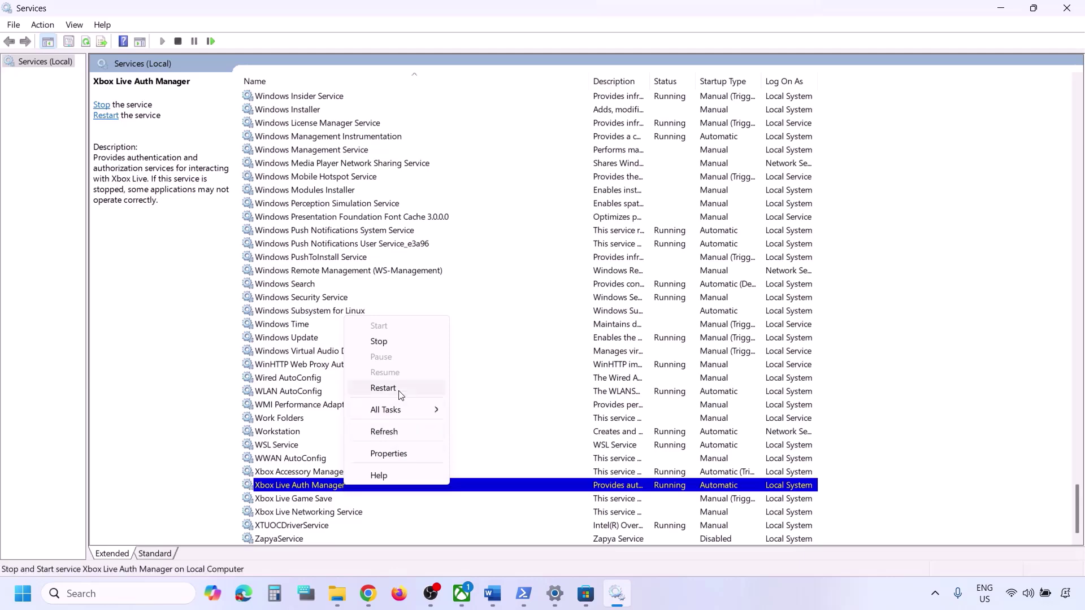
{"action": "left_click", "coordinate": [383, 388]}
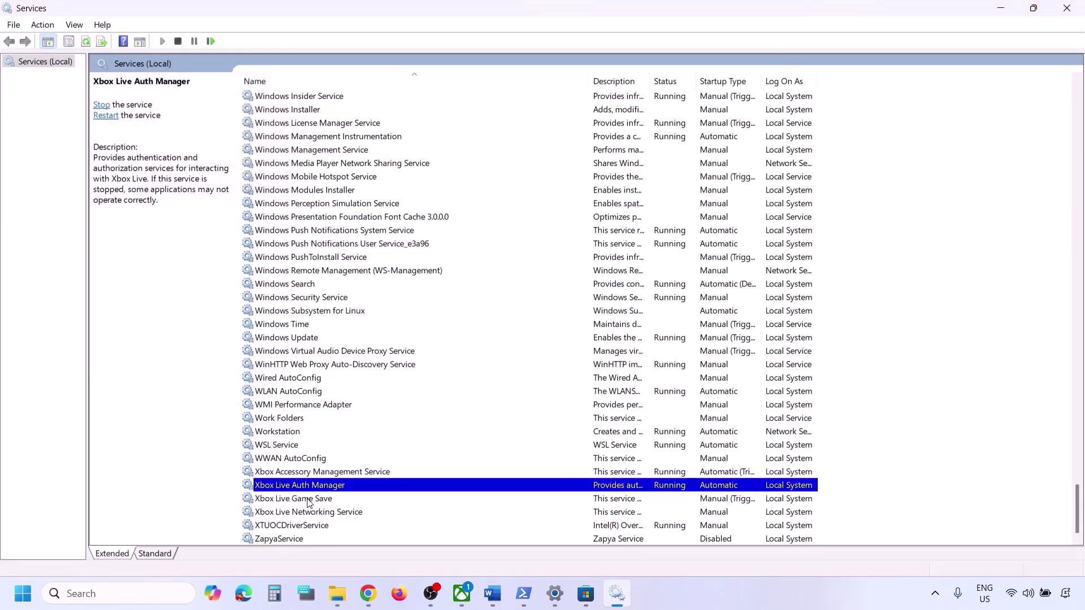
Set the Xbox Live Game Save service's startup type to Automatic, apply the change, and start the service.
{"action": "left_click", "coordinate": [309, 500]}
{"action": "double_click", "coordinate": [332, 500]}
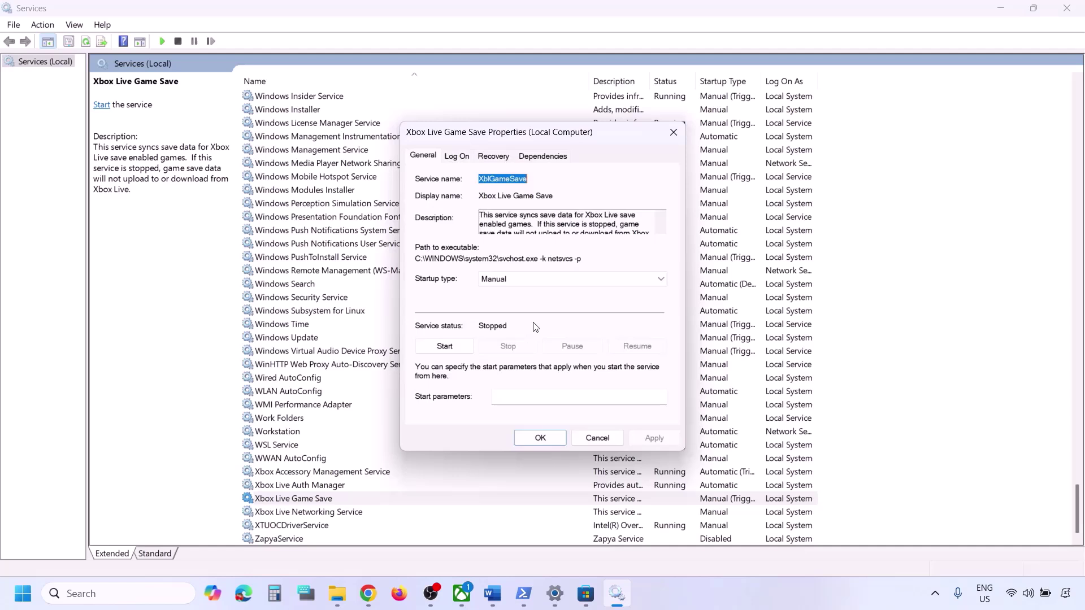
{"action": "left_click", "coordinate": [506, 278]}
{"action": "left_click", "coordinate": [504, 301]}
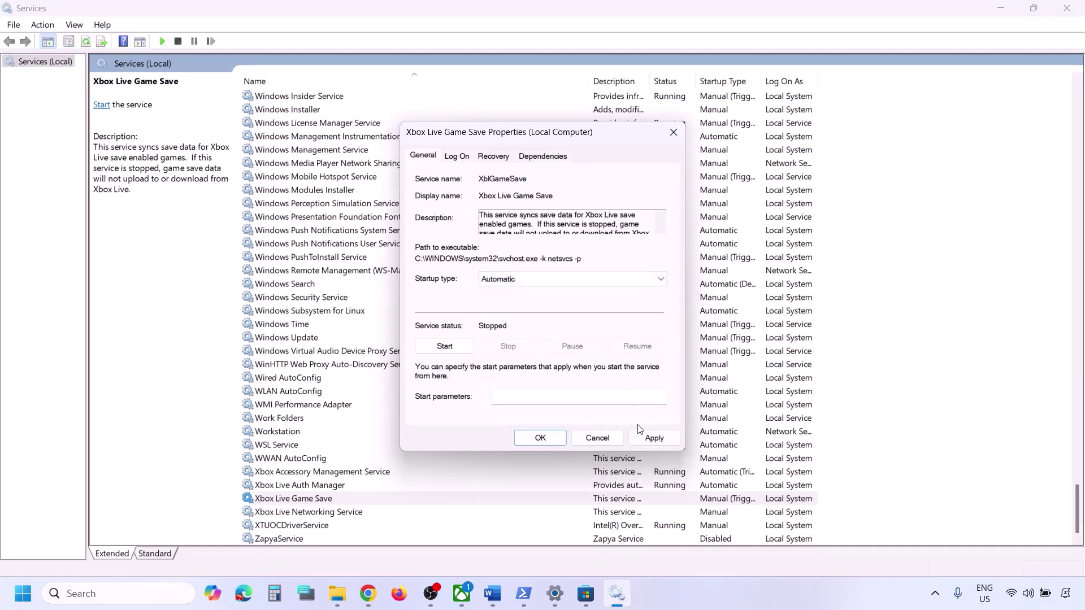
{"action": "left_click", "coordinate": [650, 438]}
{"action": "left_click", "coordinate": [445, 347]}
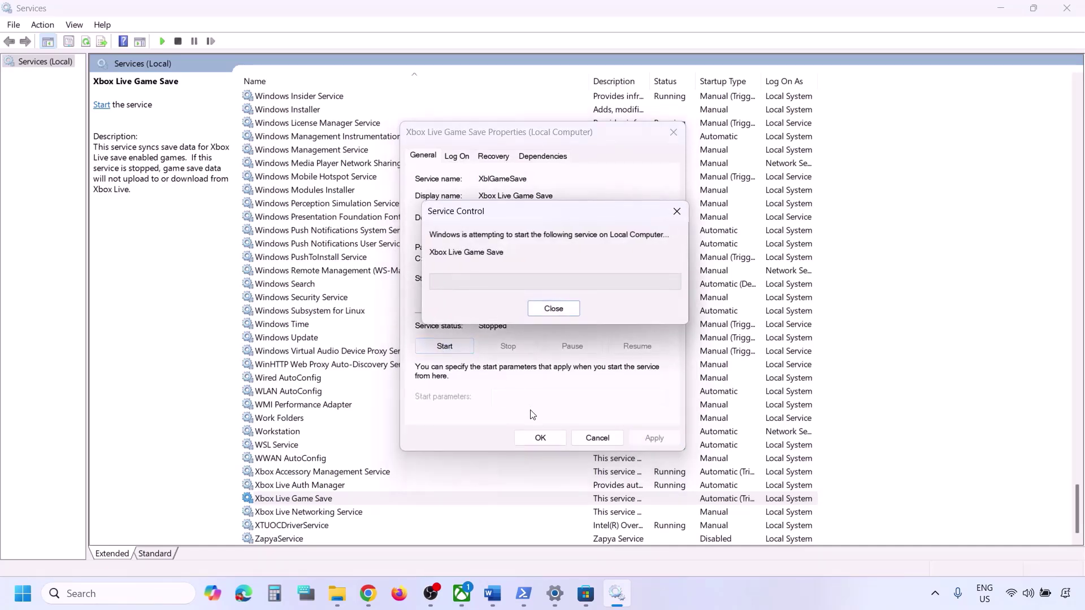
{"action": "left_click", "coordinate": [538, 438]}
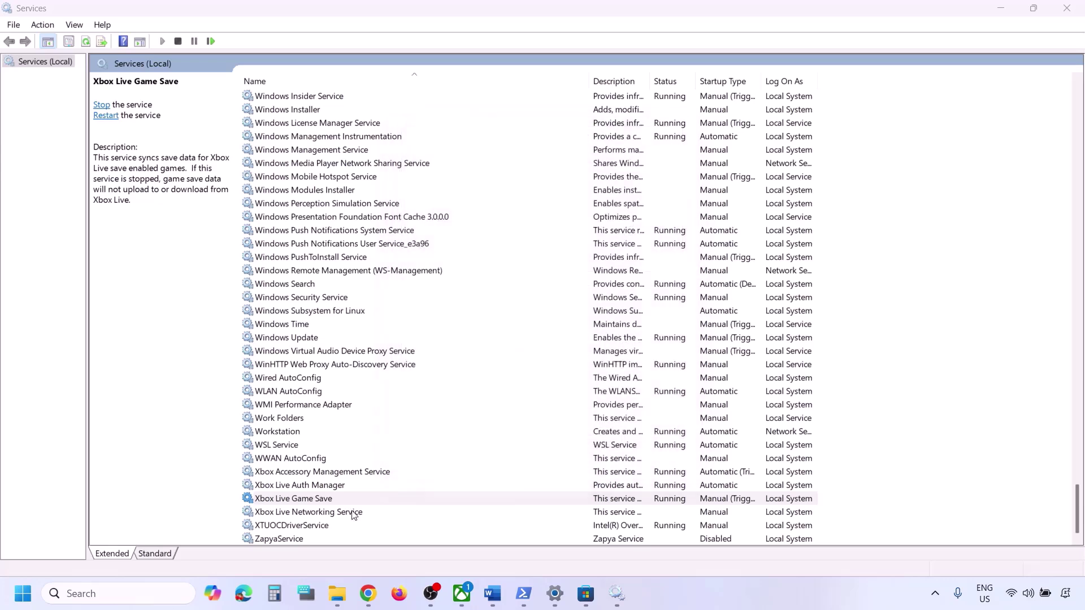
Set the Xbox Live Networking Service's startup type to Automatic, apply the change, and start the service.
{"action": "double_click", "coordinate": [335, 512]}
{"action": "left_click", "coordinate": [518, 283]}
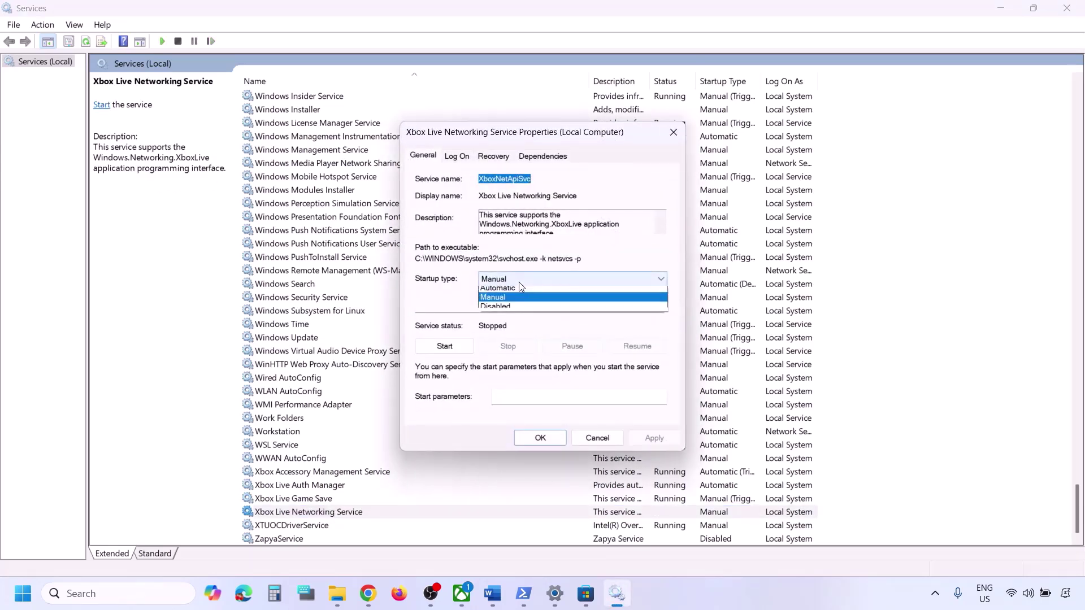
{"action": "left_click", "coordinate": [514, 303]}
{"action": "left_click", "coordinate": [645, 440]}
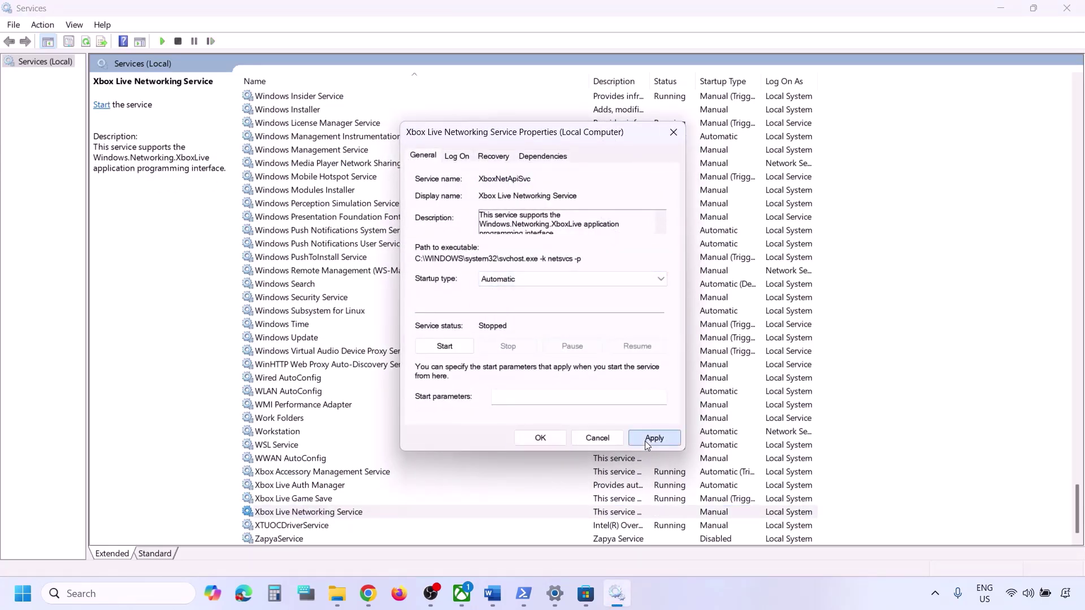
{"action": "left_click", "coordinate": [458, 349]}
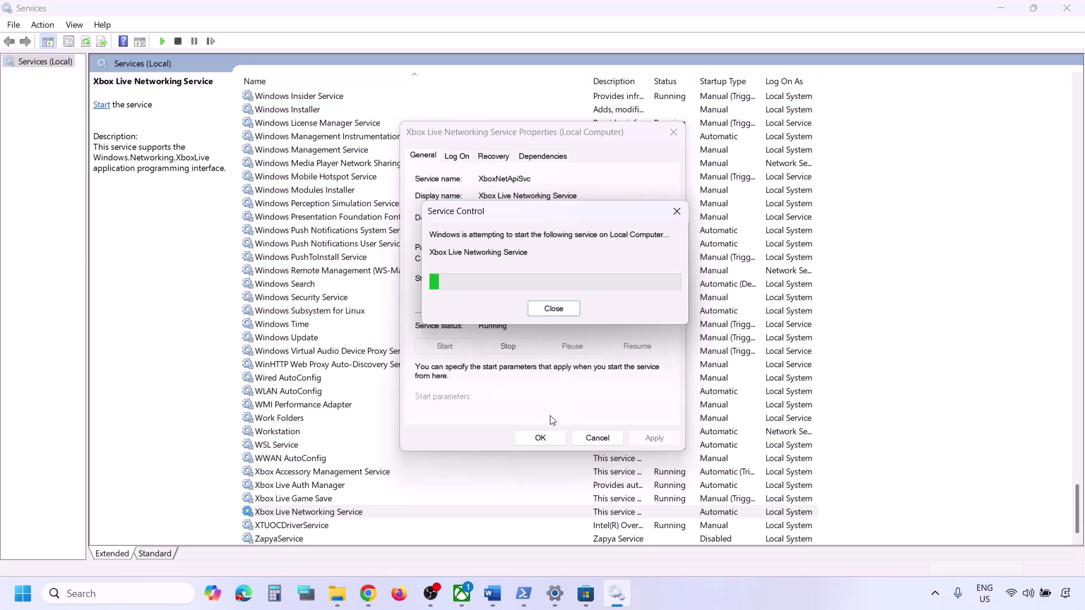
{"action": "left_click", "coordinate": [540, 439]}
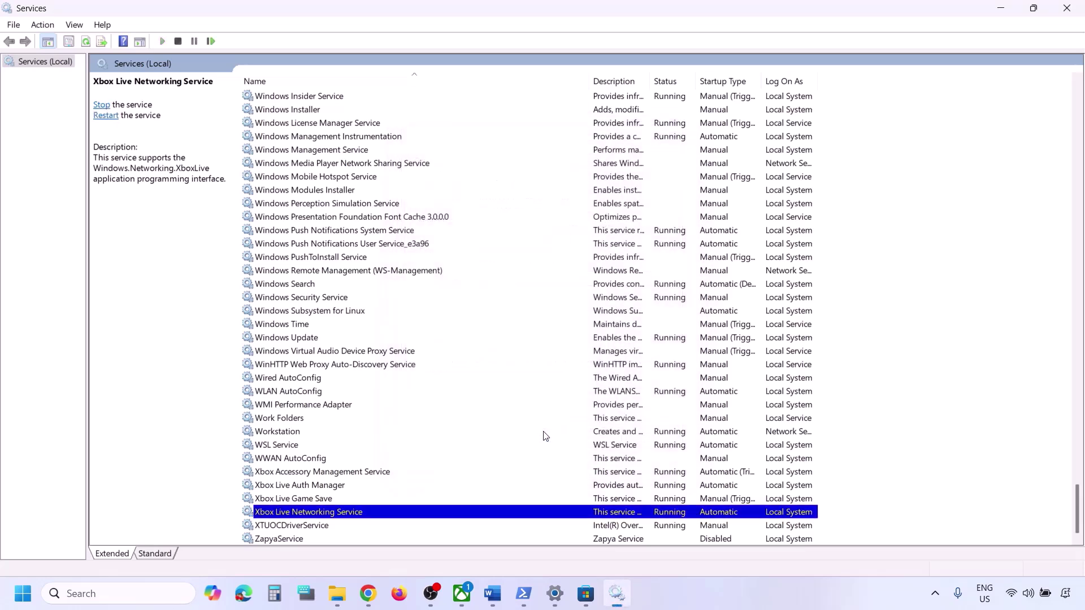
Set the Windows Update service's startup type to Automatic, apply the change, and restart the service.
{"action": "left_click", "coordinate": [310, 339]}
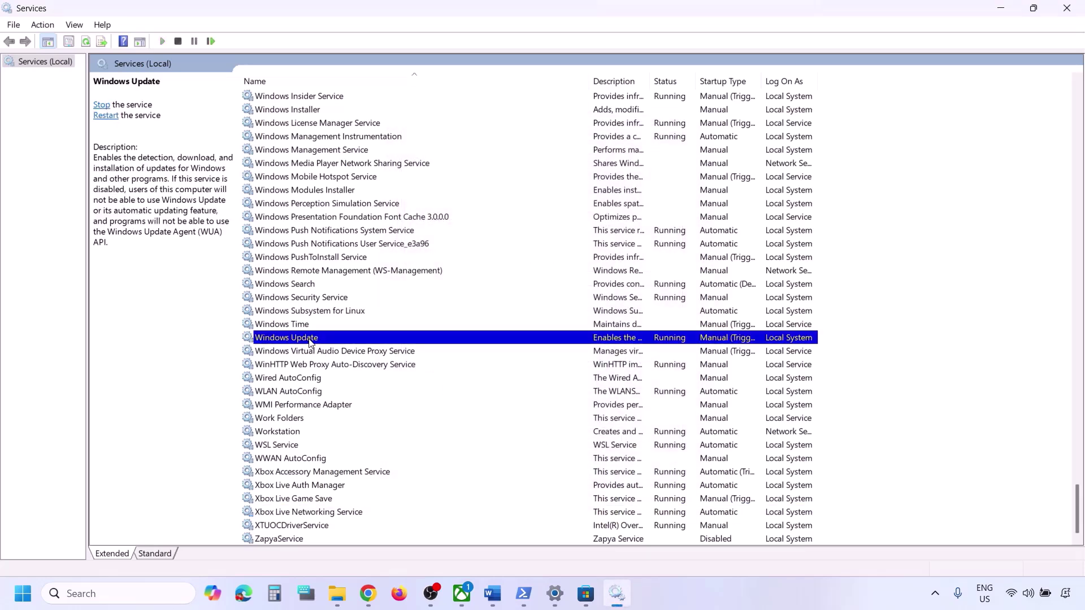
{"action": "double_click", "coordinate": [359, 342]}
{"action": "left_click", "coordinate": [556, 280]}
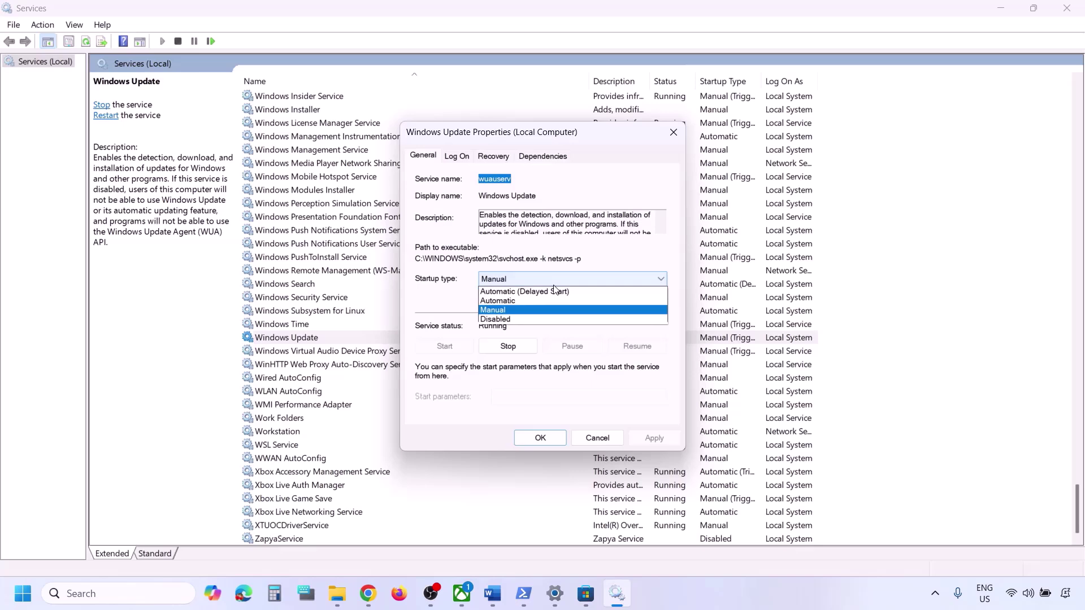
{"action": "left_click", "coordinate": [525, 301]}
{"action": "left_click", "coordinate": [654, 438]}
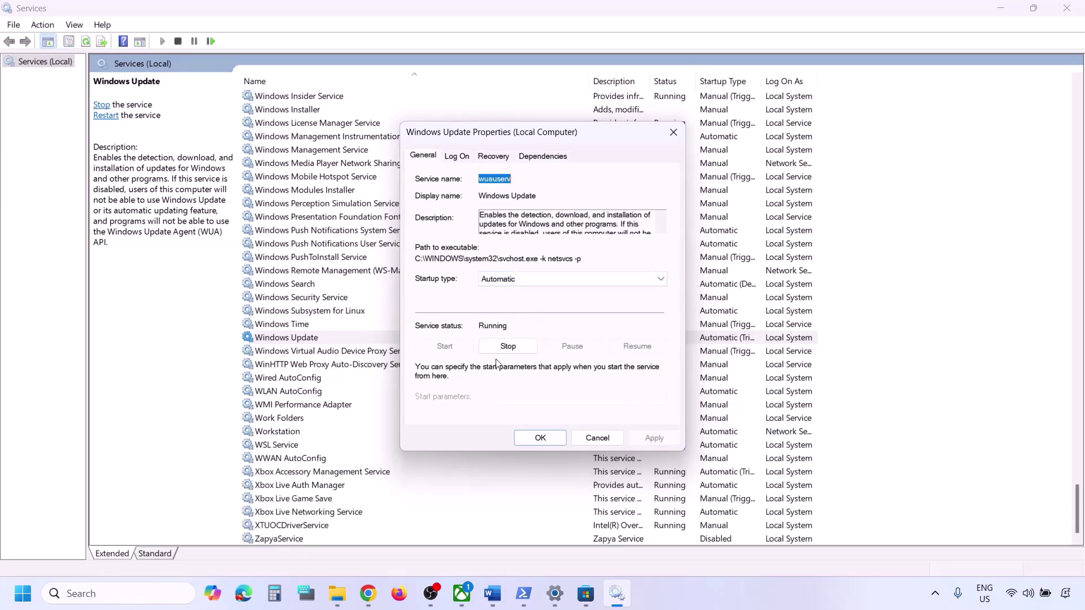
{"action": "left_click", "coordinate": [560, 438]}
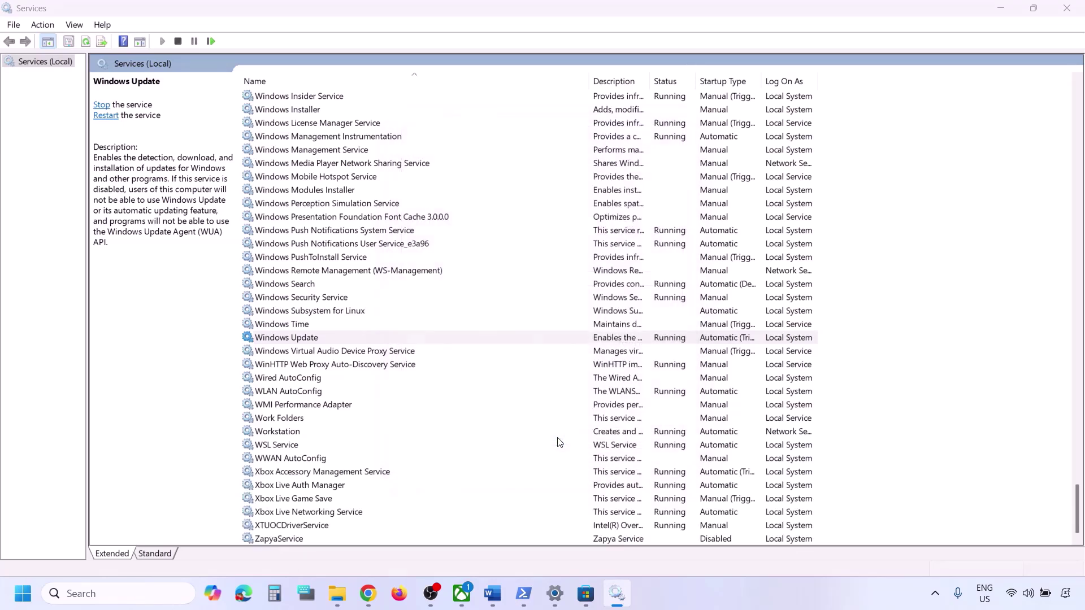
{"action": "left_click", "coordinate": [314, 337]}
{"action": "right_click", "coordinate": [314, 338]}
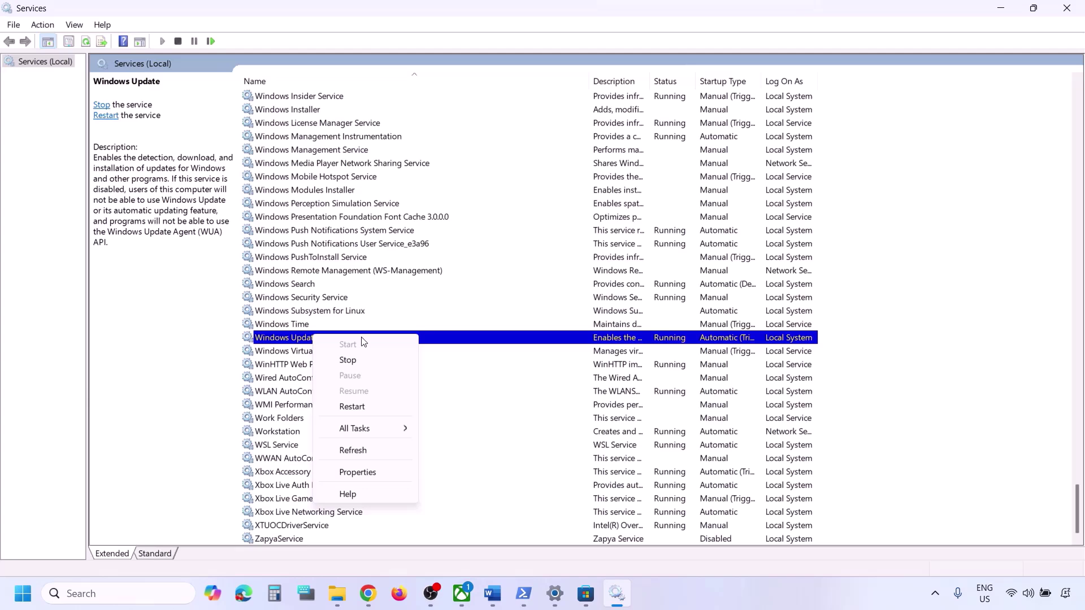
{"action": "left_click", "coordinate": [361, 401]}
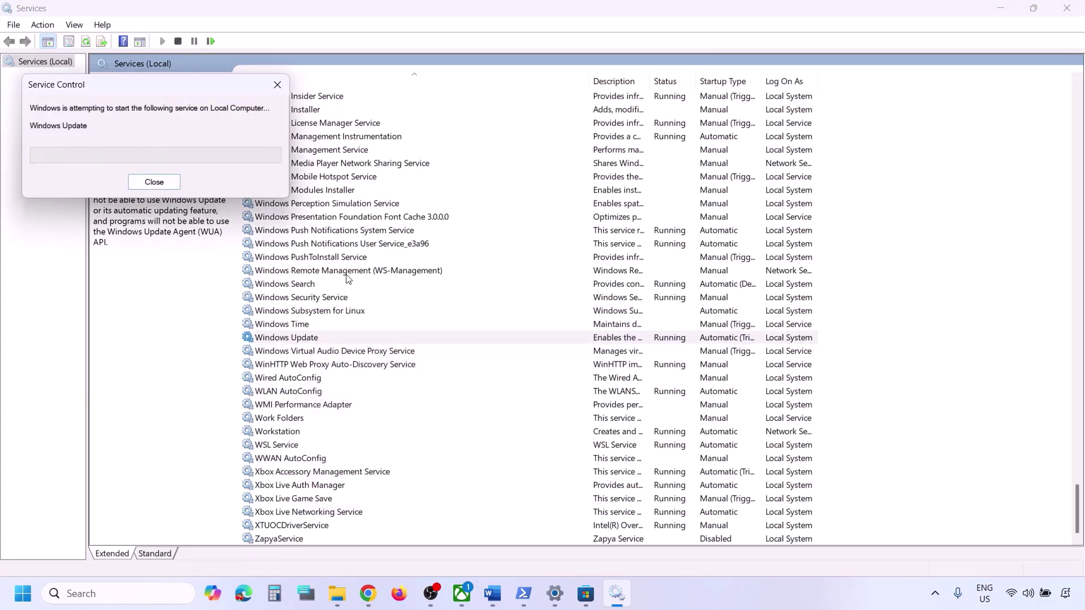
Find the Microsoft Store Install Service, set its startup type to Automatic, and restart the service.
{"action": "left_click", "coordinate": [306, 287]}
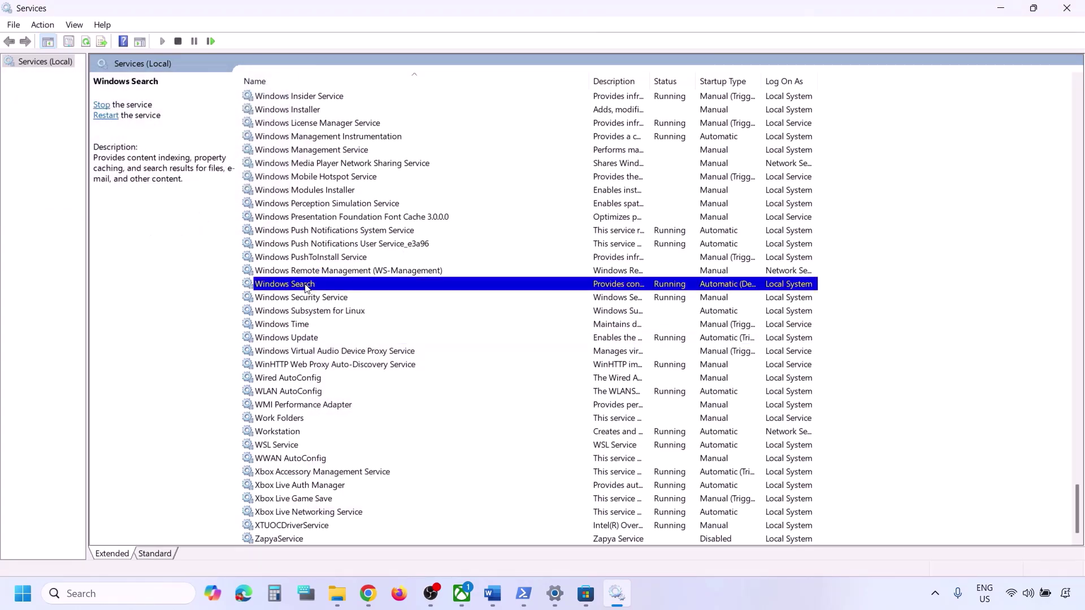
{"action": "key", "text": "m"}
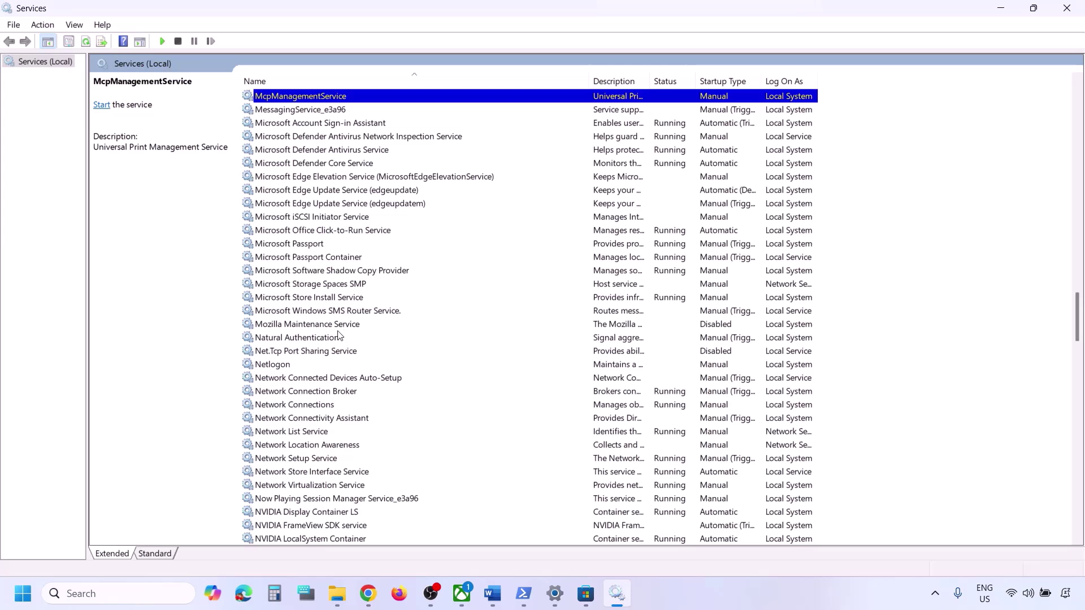
{"action": "left_click", "coordinate": [321, 296]}
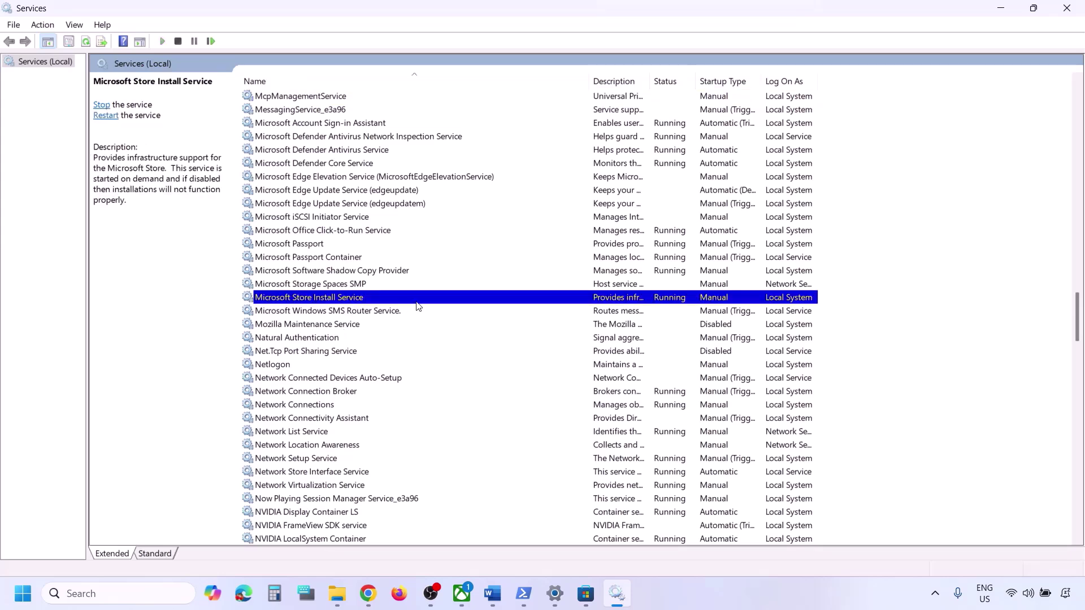
{"action": "double_click", "coordinate": [416, 301]}
{"action": "left_click", "coordinate": [510, 279]}
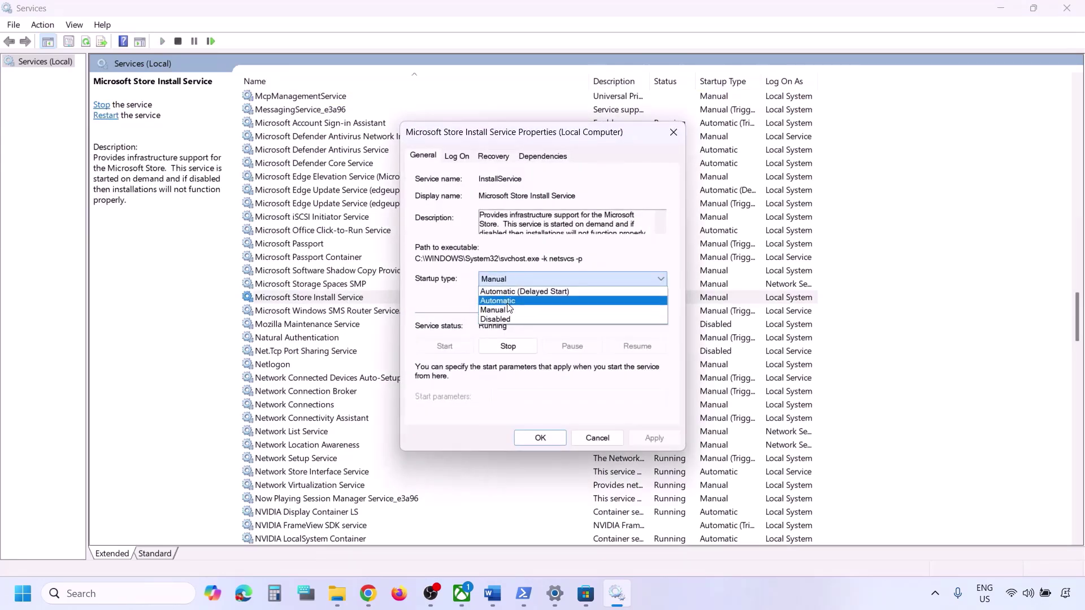
{"action": "left_click", "coordinate": [508, 302]}
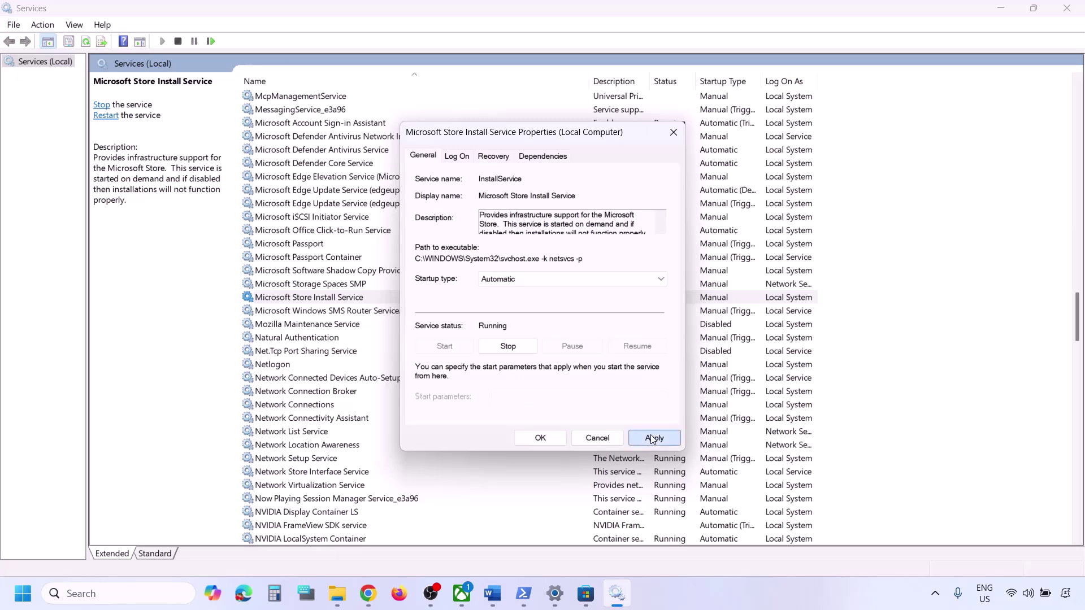
{"action": "left_click", "coordinate": [653, 439]}
{"action": "left_click", "coordinate": [531, 438]}
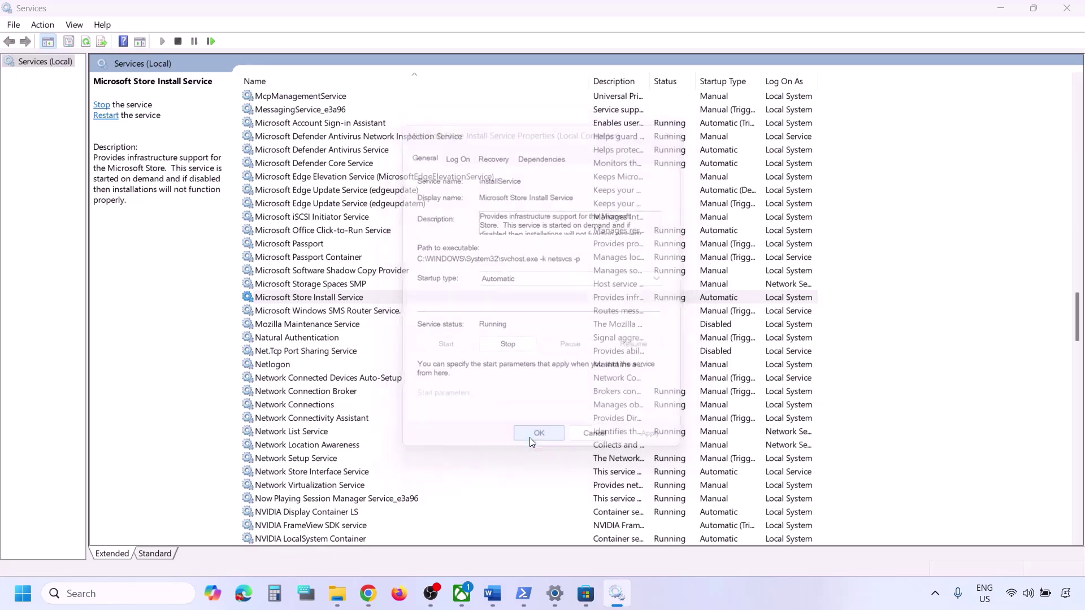
{"action": "right_click", "coordinate": [327, 303]}
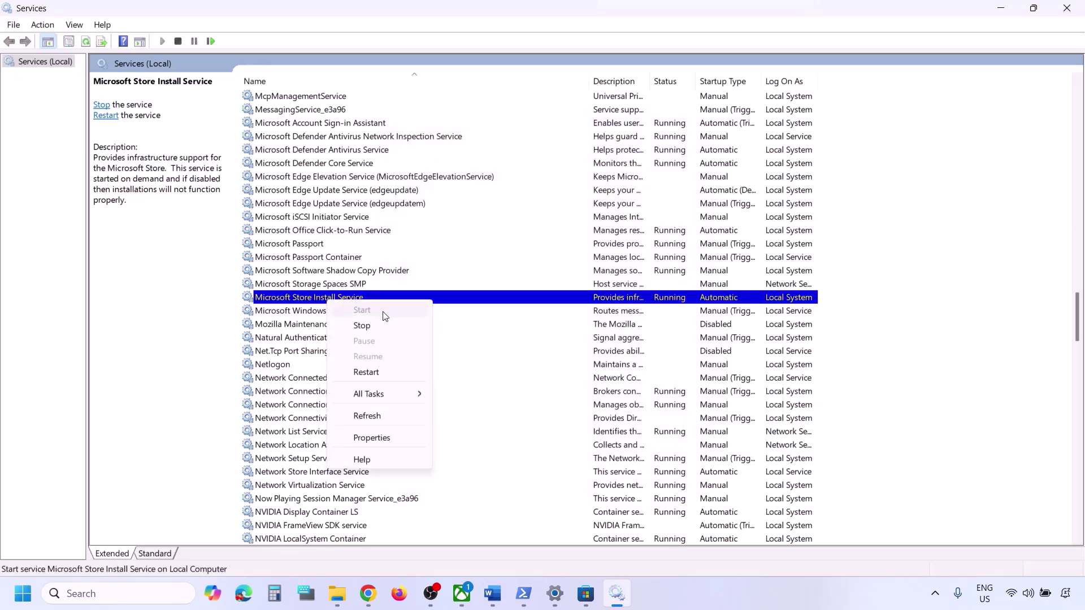
{"action": "left_click", "coordinate": [372, 368]}
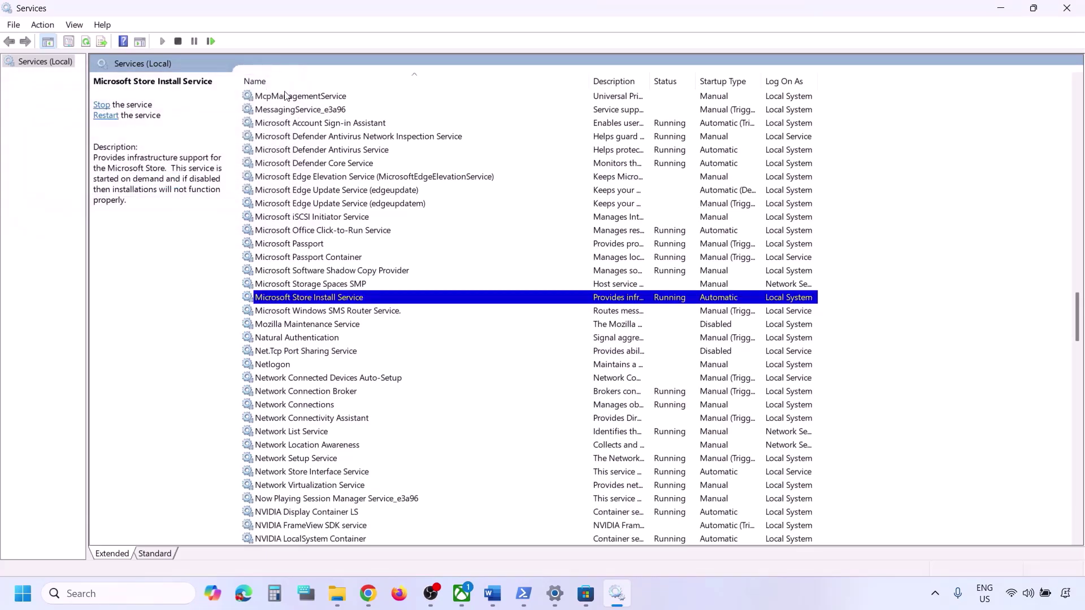
Close the Services console, highlight "Gaming services" in the Word notes, and search Windows for "serv" to reopen Services.
{"action": "left_click", "coordinate": [1068, 5]}
{"action": "scroll", "coordinate": [363, 364], "scroll_direction": "down", "scroll_amount": 3}
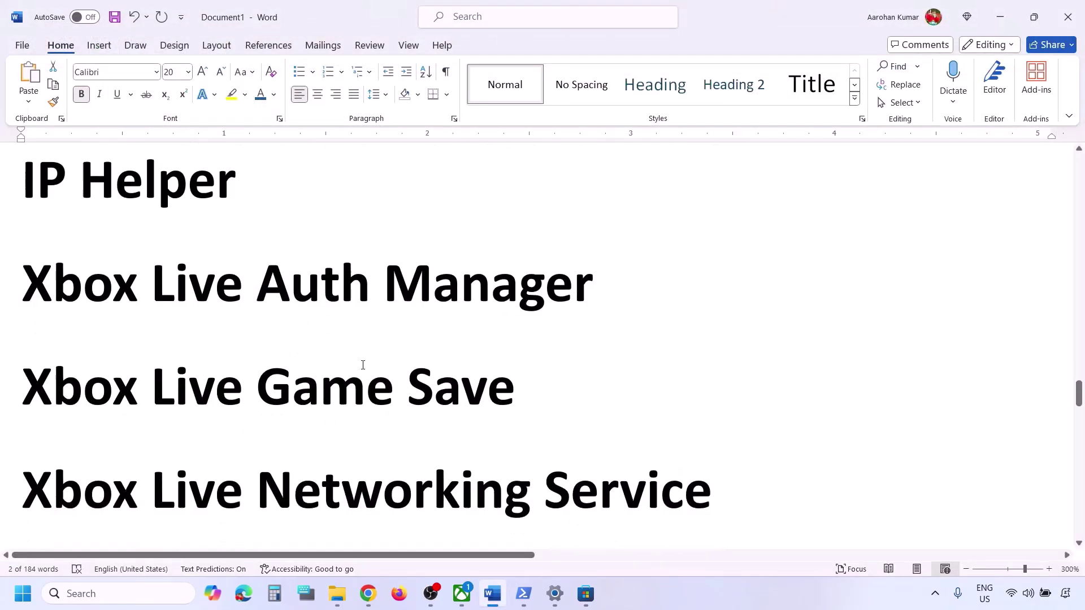
{"action": "scroll", "coordinate": [363, 364], "scroll_direction": "down", "scroll_amount": 4}
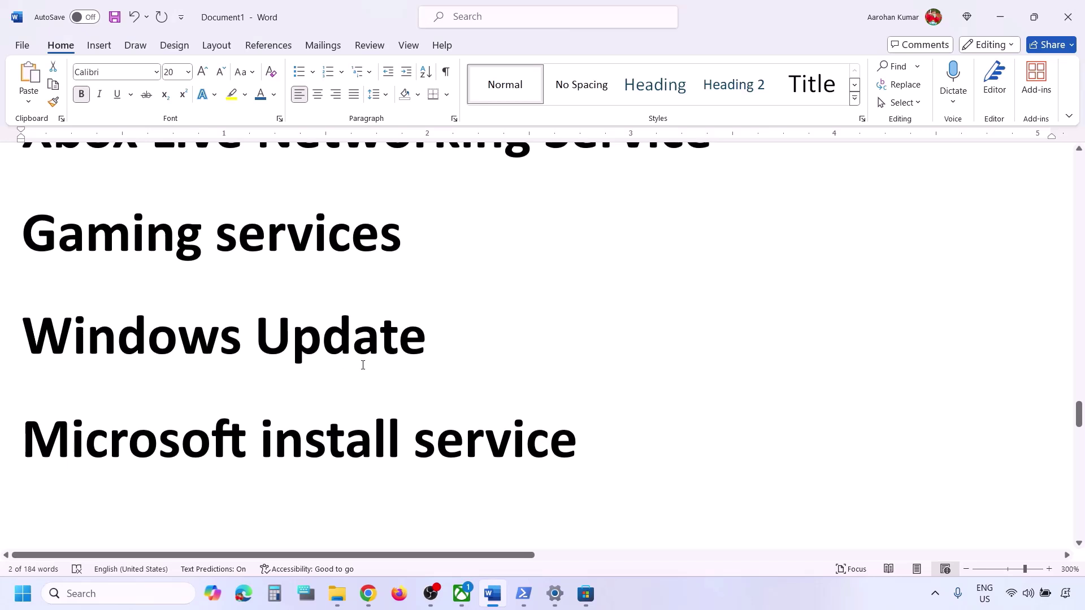
{"action": "triple_click", "coordinate": [138, 238]}
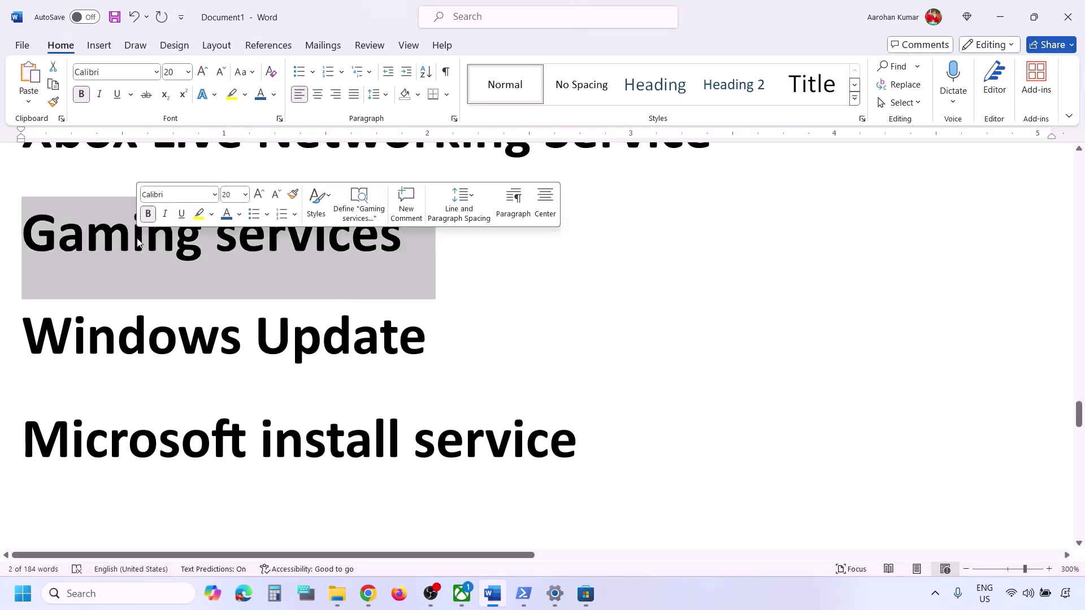
{"action": "left_click", "coordinate": [97, 595]}
{"action": "type", "text": "serv"}
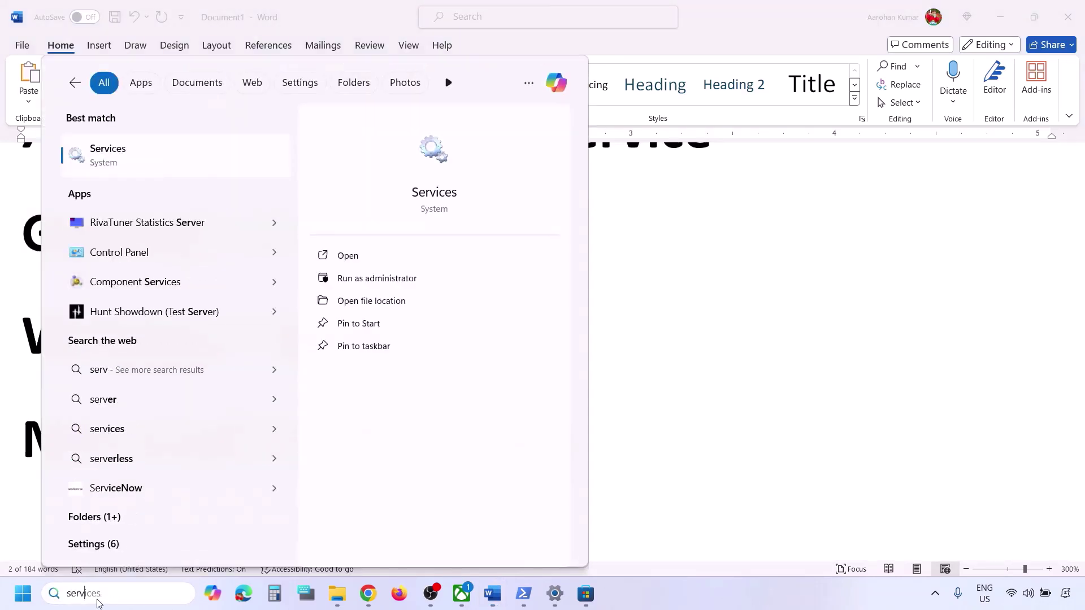
{"action": "key", "text": "Return"}
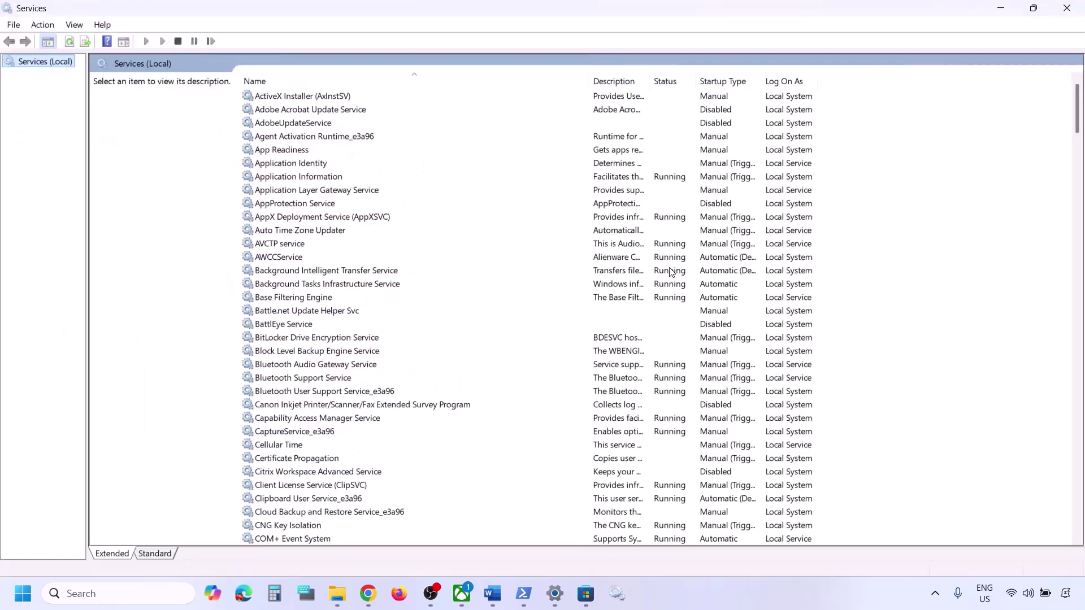
Find the Gaming Services entries in the services list, check the first one's properties, and close them.
{"action": "left_click", "coordinate": [522, 288]}
{"action": "key", "text": "g"}
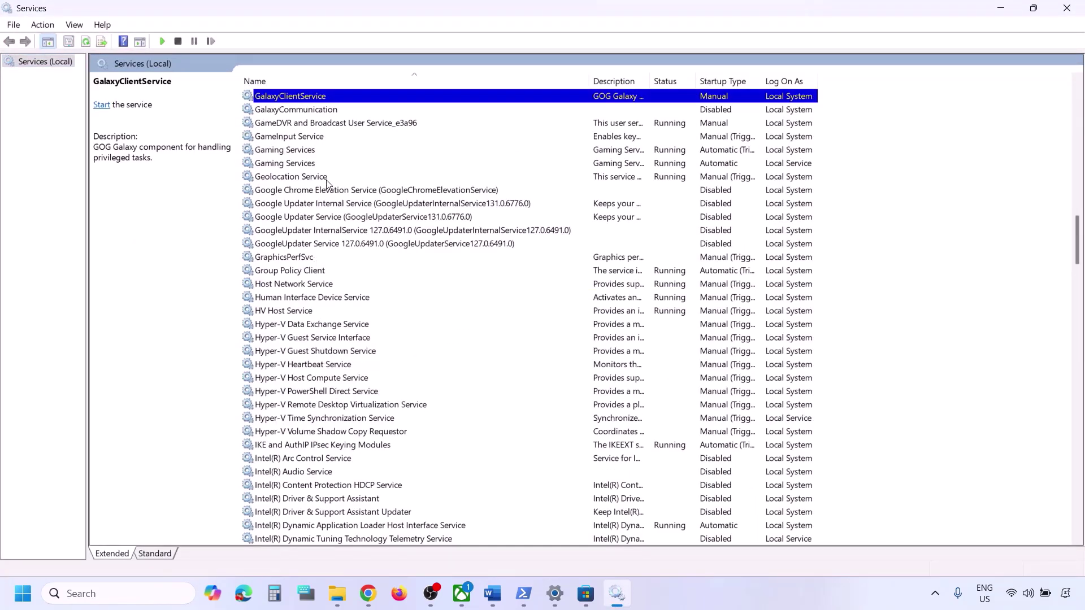
{"action": "left_click", "coordinate": [300, 151]}
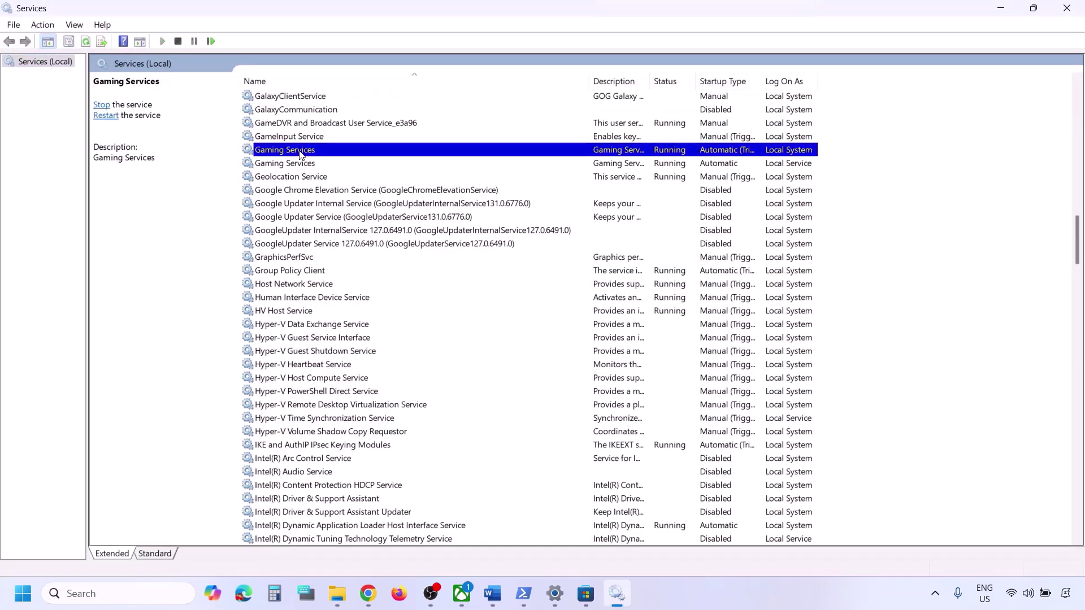
{"action": "double_click", "coordinate": [365, 151]}
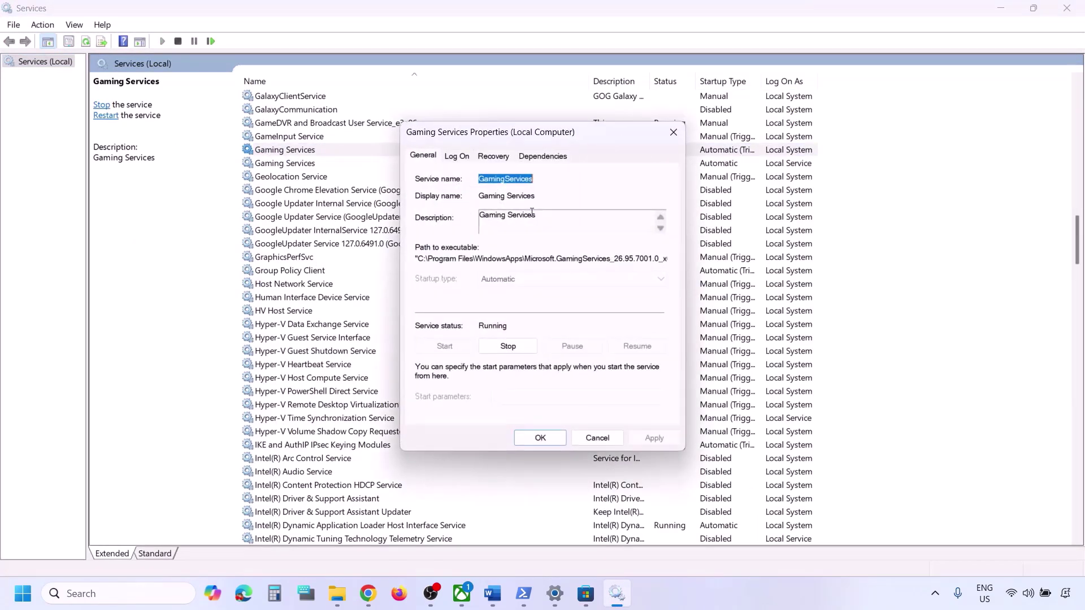
{"action": "left_click", "coordinate": [673, 132]}
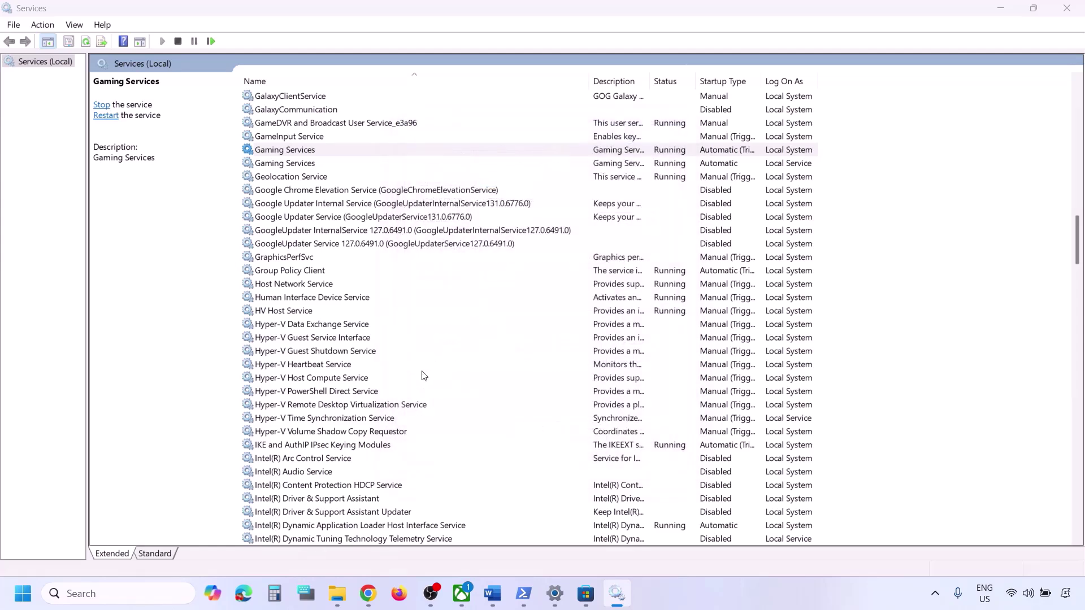
Stop the first Gaming Services entry and restart the second Gaming Services entry.
{"action": "right_click", "coordinate": [328, 151]}
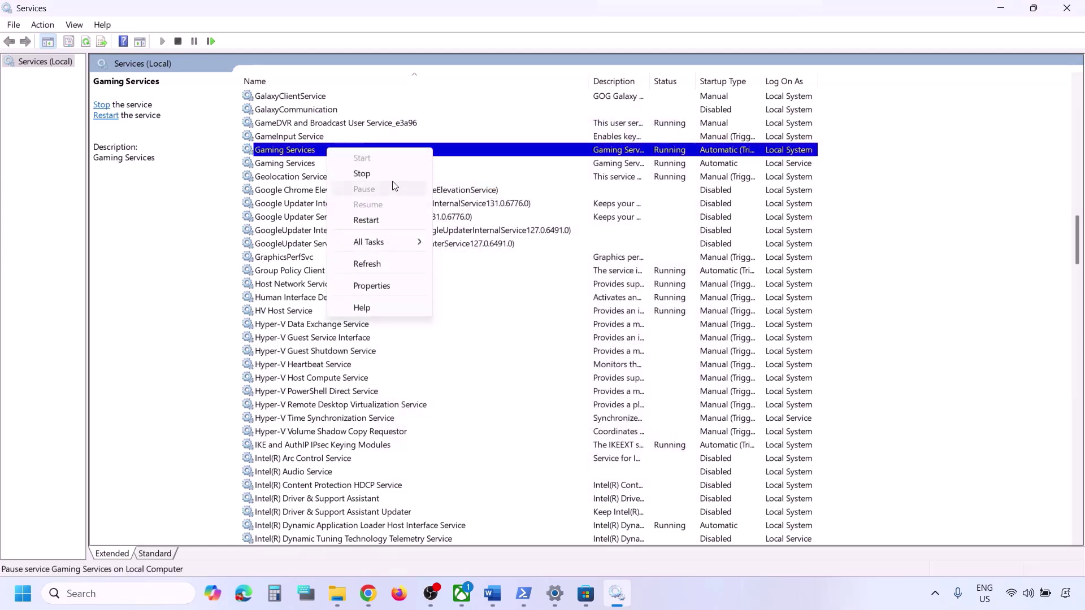
{"action": "left_click", "coordinate": [339, 172]}
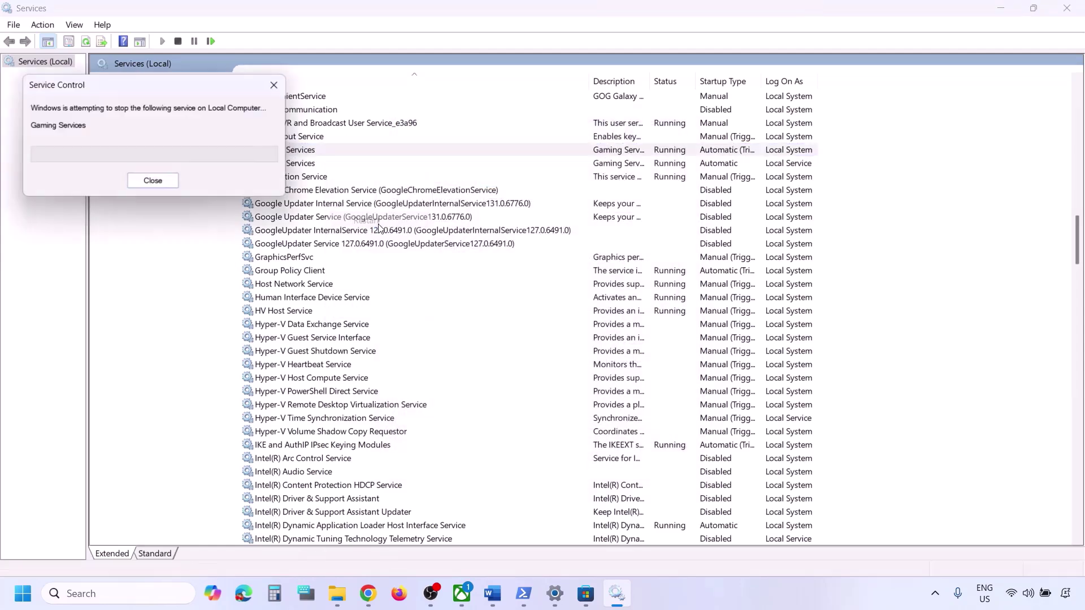
{"action": "left_click", "coordinate": [325, 163]}
{"action": "right_click", "coordinate": [326, 164]}
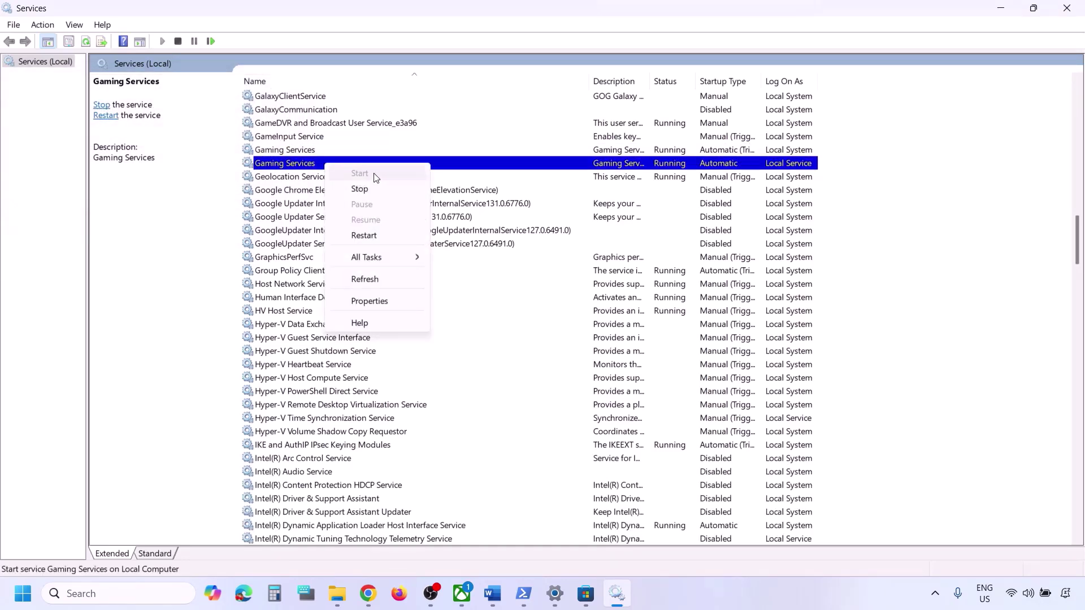
{"action": "left_click", "coordinate": [375, 236]}
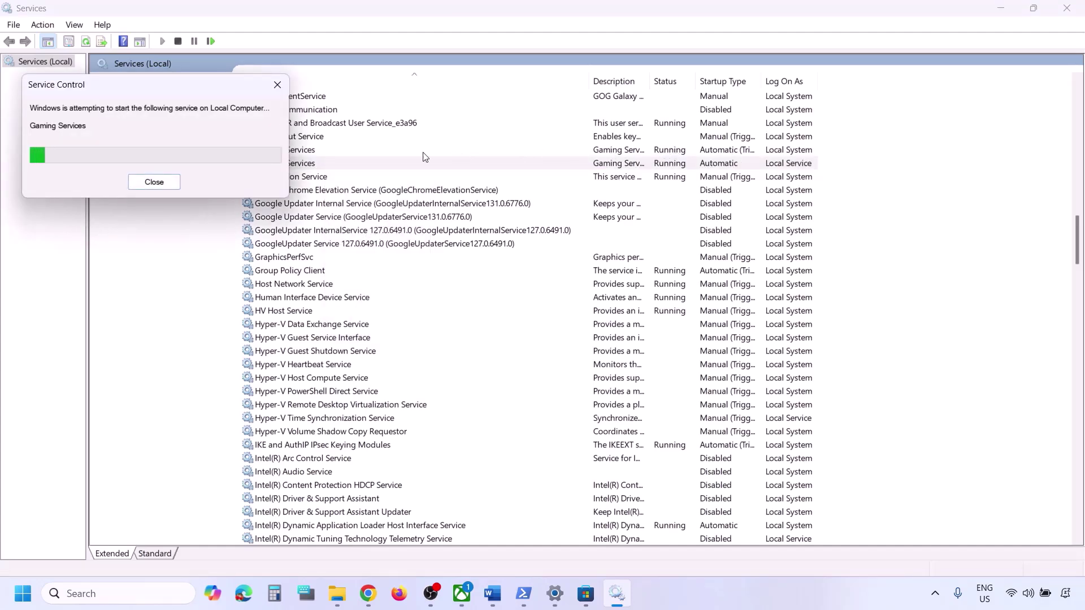
Stop both Gaming Services entries, one after the other.
{"action": "right_click", "coordinate": [302, 154]}
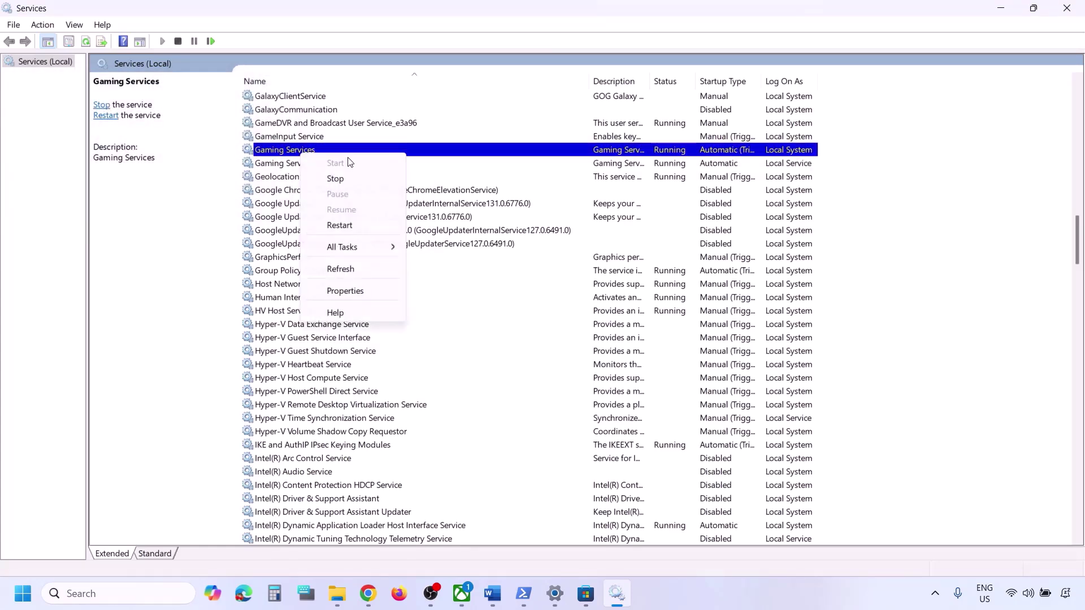
{"action": "left_click", "coordinate": [358, 178]}
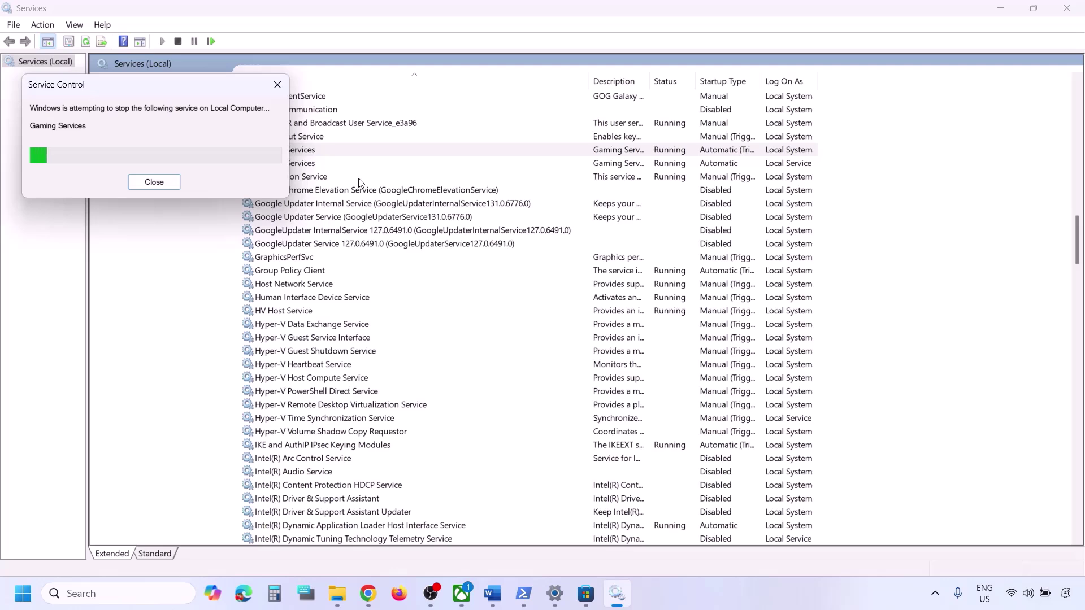
{"action": "left_click", "coordinate": [309, 164]}
{"action": "right_click", "coordinate": [310, 163]}
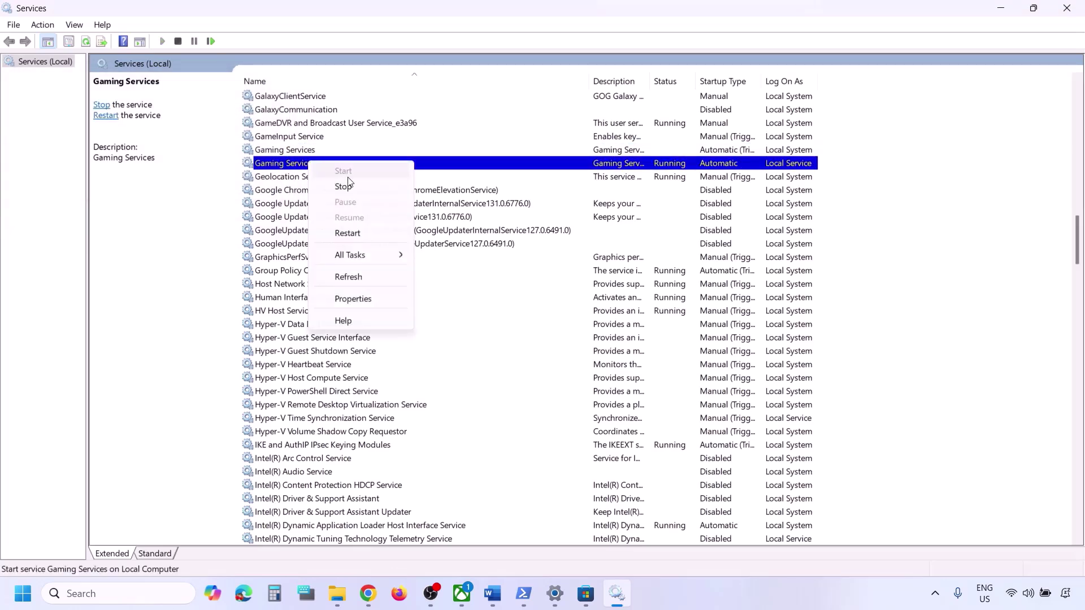
{"action": "left_click", "coordinate": [346, 186]}
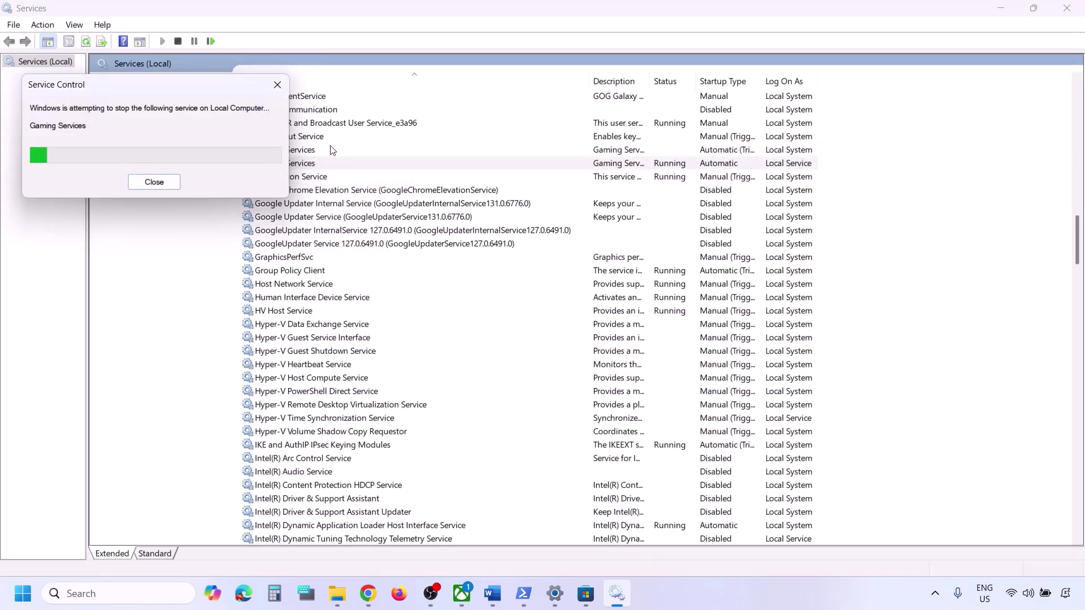
Restart the first Gaming Services entry and start the second one.
{"action": "left_click", "coordinate": [313, 150]}
{"action": "right_click", "coordinate": [313, 150]}
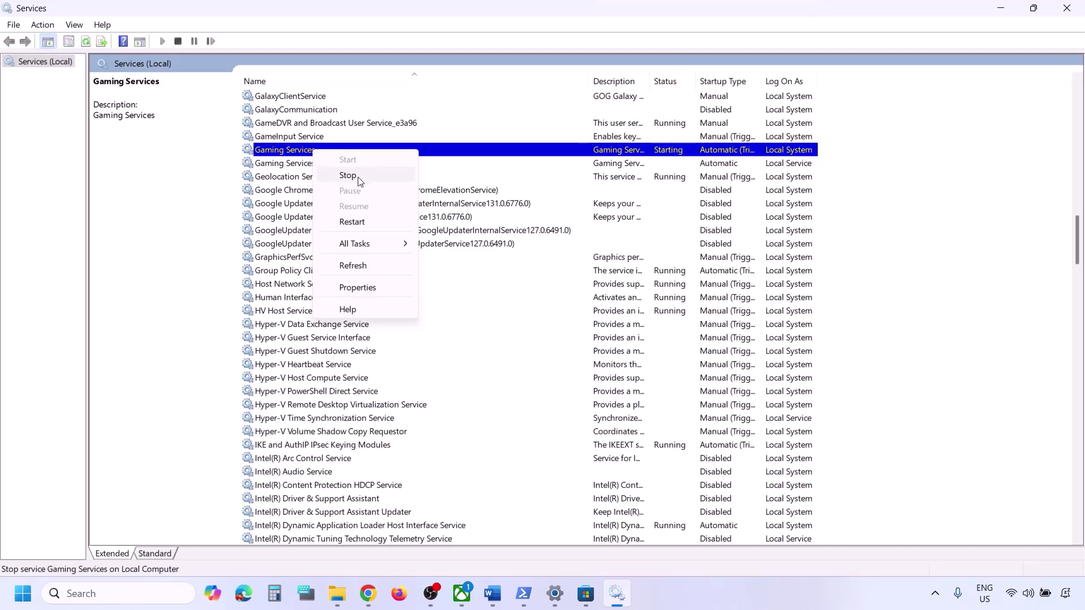
{"action": "left_click", "coordinate": [352, 221]}
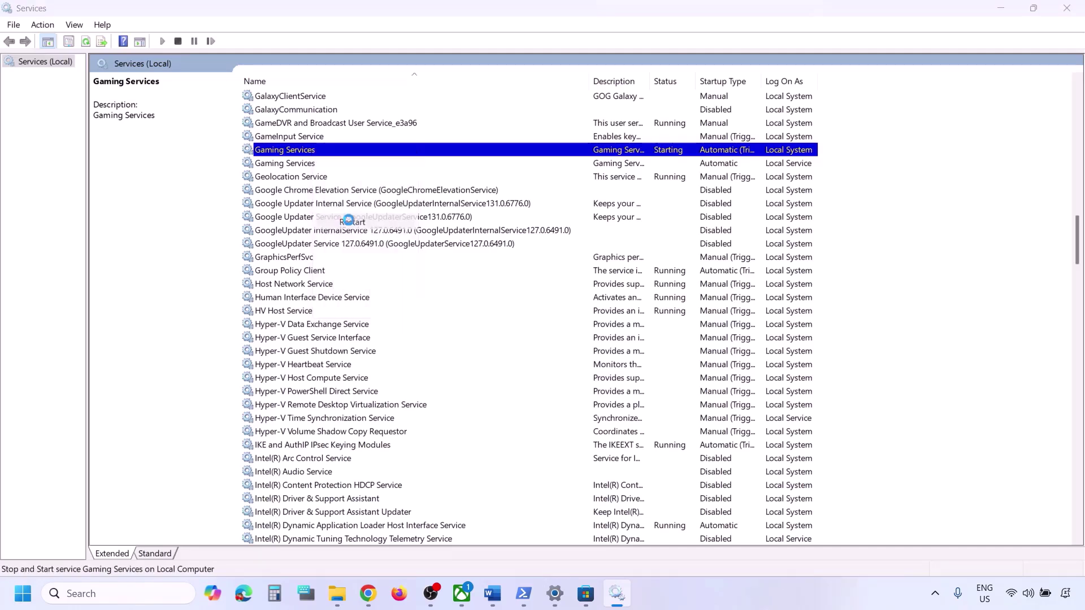
{"action": "left_click", "coordinate": [311, 165]}
{"action": "right_click", "coordinate": [311, 165]}
{"action": "left_click", "coordinate": [344, 175]}
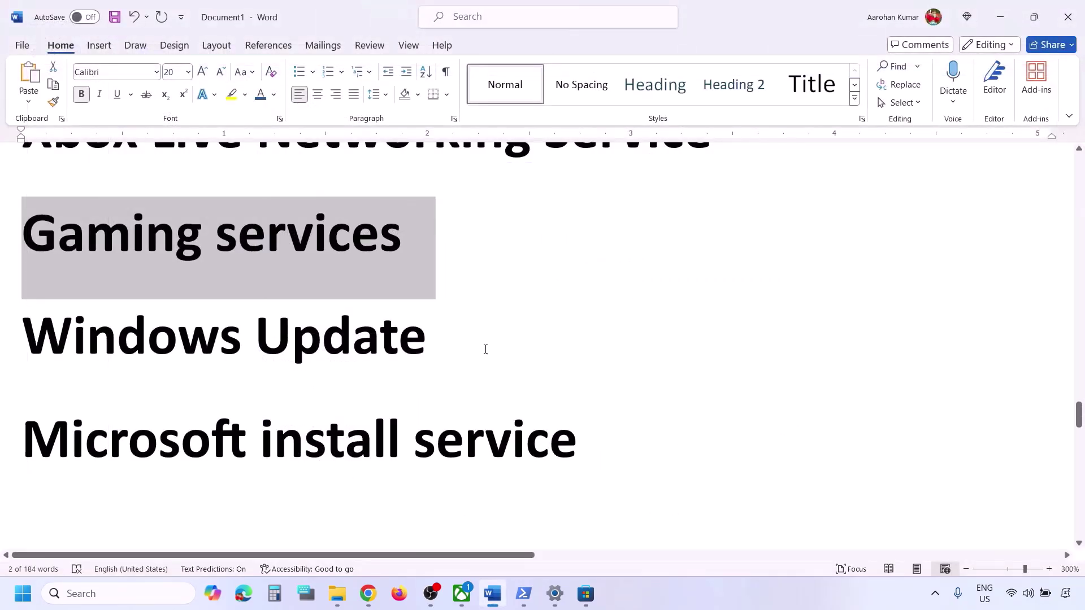
Close the Services console and highlight "Update Windows" under Step 11 in the Word notes.
{"action": "left_click", "coordinate": [1067, 8]}
{"action": "scroll", "coordinate": [486, 349], "scroll_direction": "down", "scroll_amount": 2}
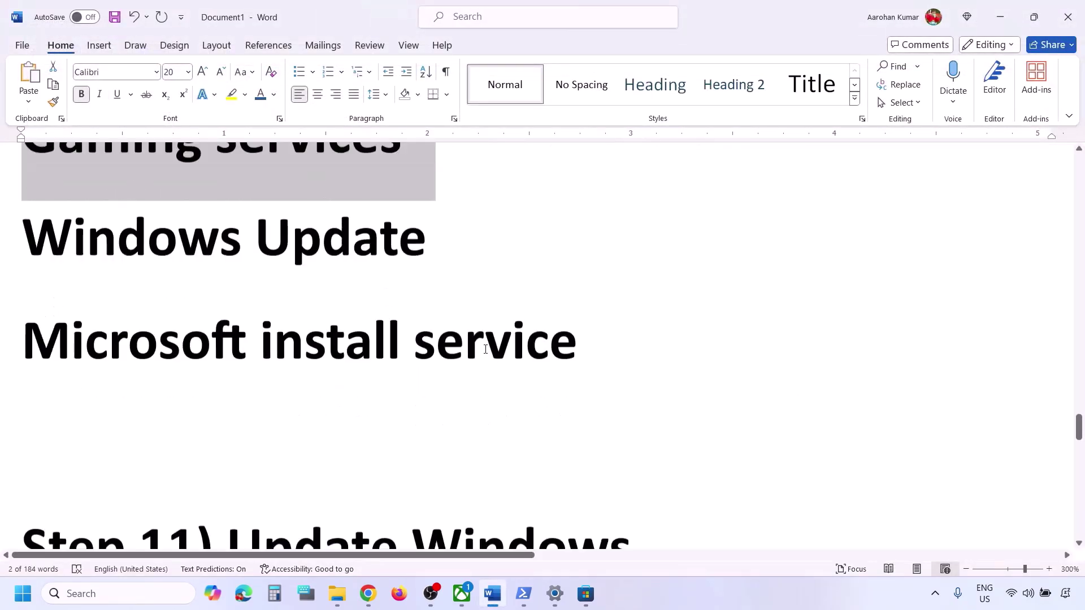
{"action": "scroll", "coordinate": [485, 349], "scroll_direction": "down", "scroll_amount": 3}
{"action": "left_click_drag", "start_coordinate": [245, 372], "coordinate": [632, 373]}
Switch to Settings and check for updates in Windows Update.
{"action": "key", "text": "alt+Tab"}
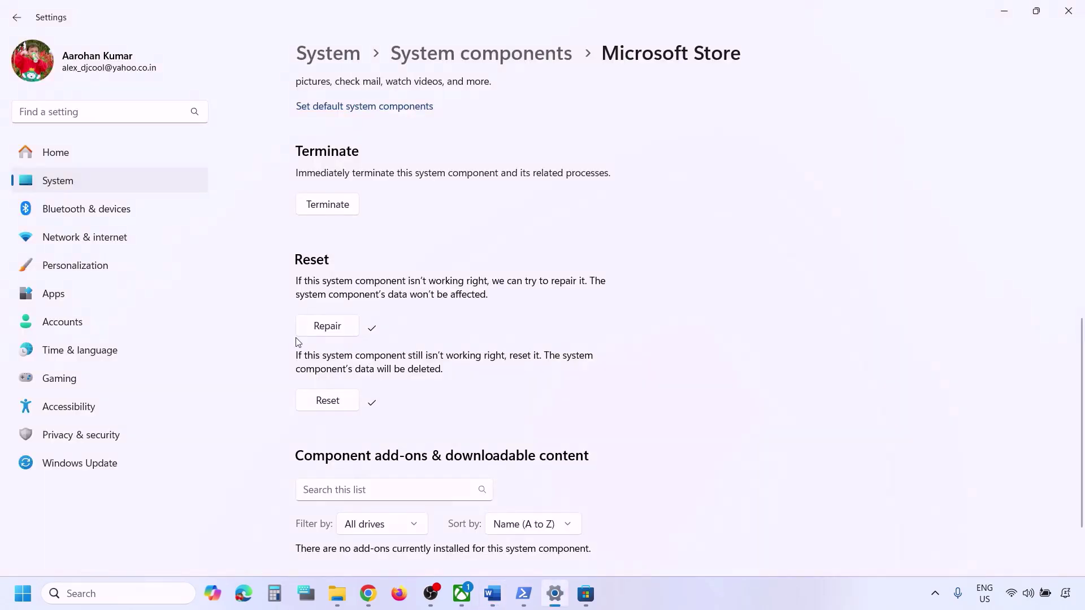
{"action": "left_click", "coordinate": [47, 461]}
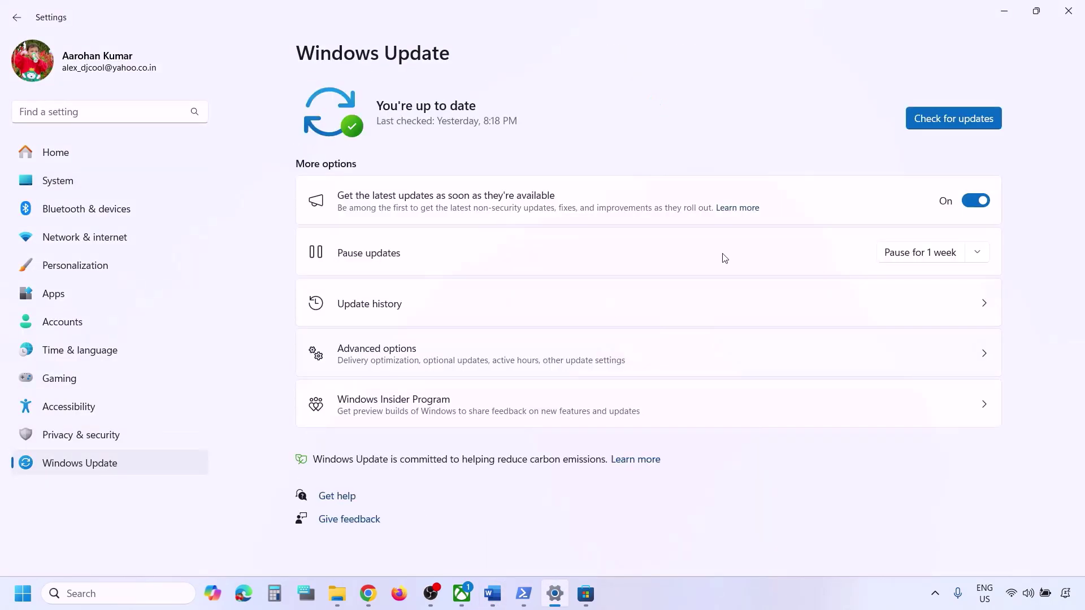
{"action": "left_click", "coordinate": [929, 121]}
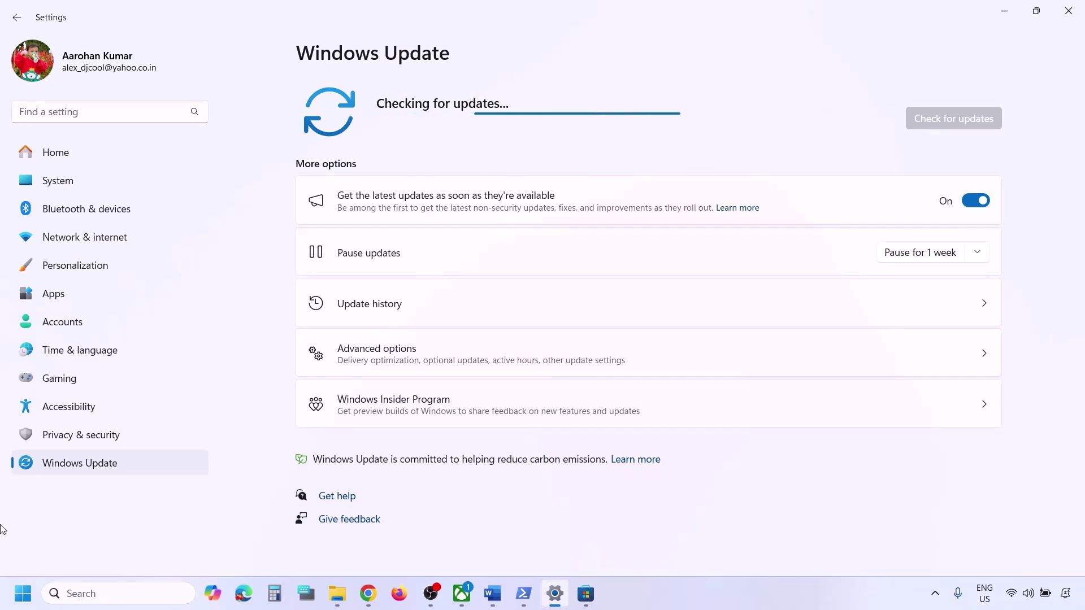
{"action": "left_click", "coordinate": [23, 601]}
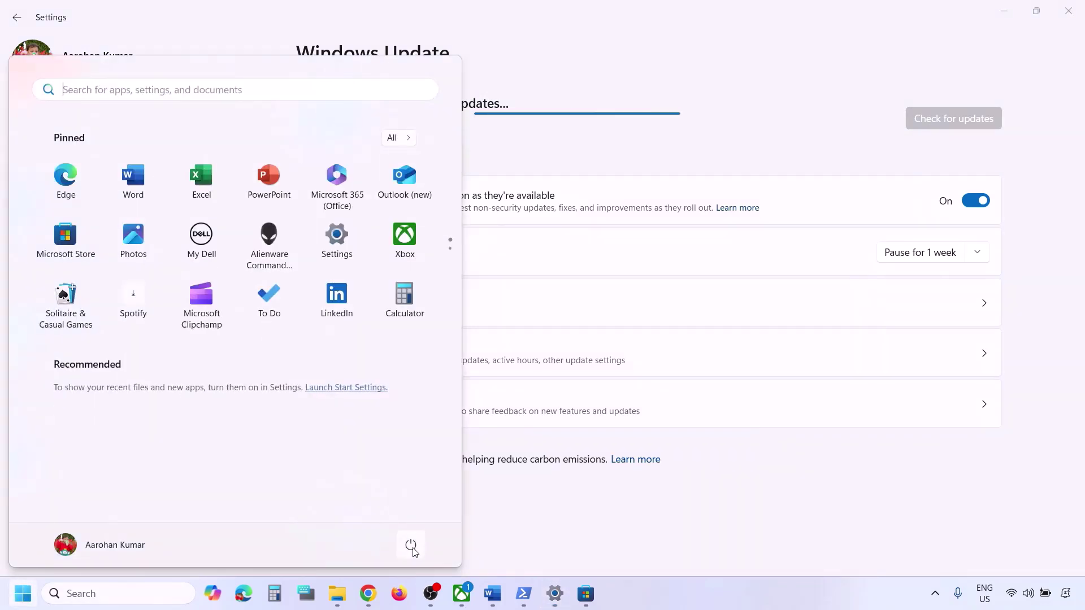
{"action": "left_click", "coordinate": [412, 547]}
{"action": "left_click", "coordinate": [557, 520]}
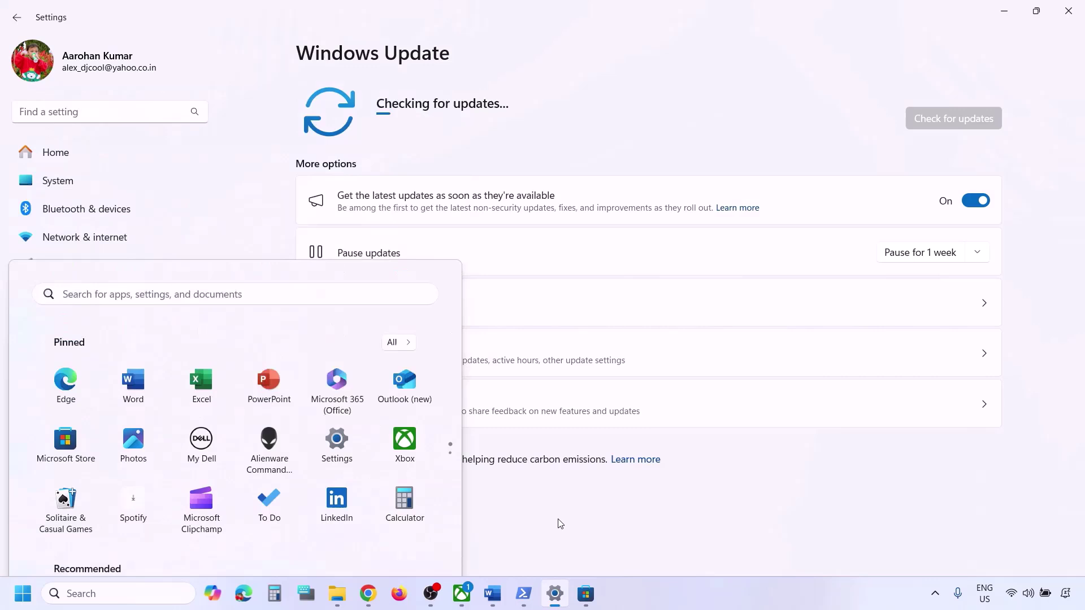
Copy the inetcpl.cpl command from Step 12 of the Word notes and run it from Windows search.
{"action": "left_click", "coordinate": [493, 593]}
{"action": "scroll", "coordinate": [561, 316], "scroll_direction": "down", "scroll_amount": 4}
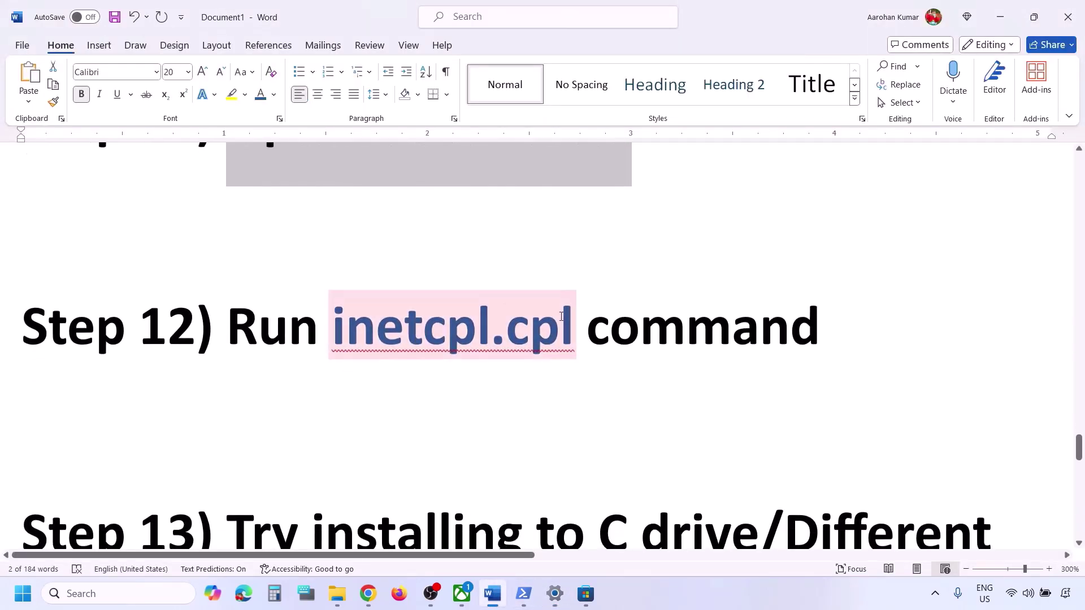
{"action": "left_click_drag", "start_coordinate": [577, 321], "coordinate": [373, 338]}
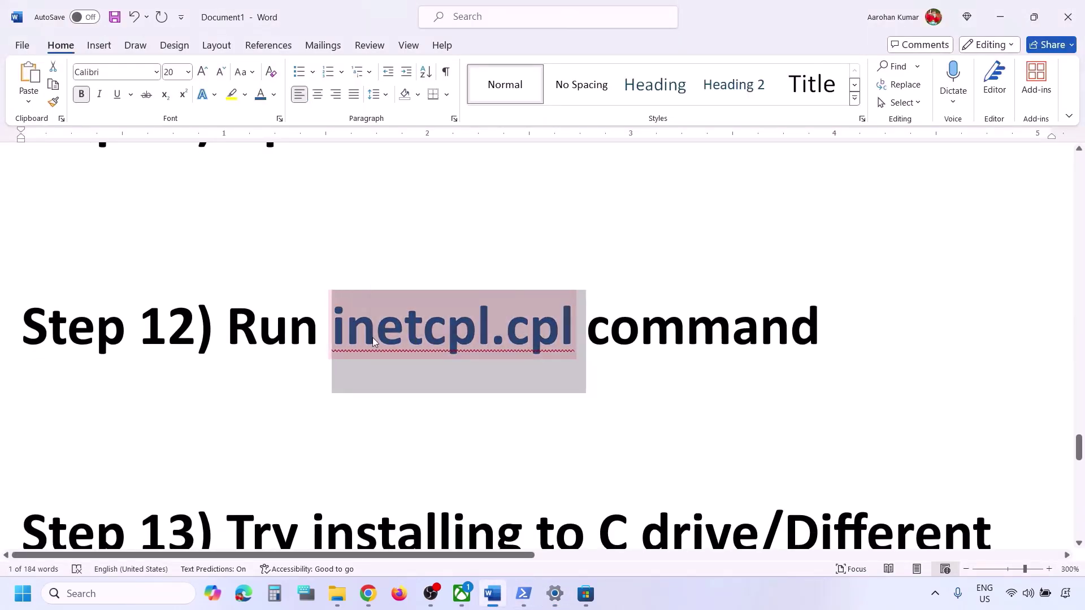
{"action": "key", "text": "ctrl+c"}
{"action": "left_click", "coordinate": [133, 590]}
{"action": "key", "text": "ctrl+v"}
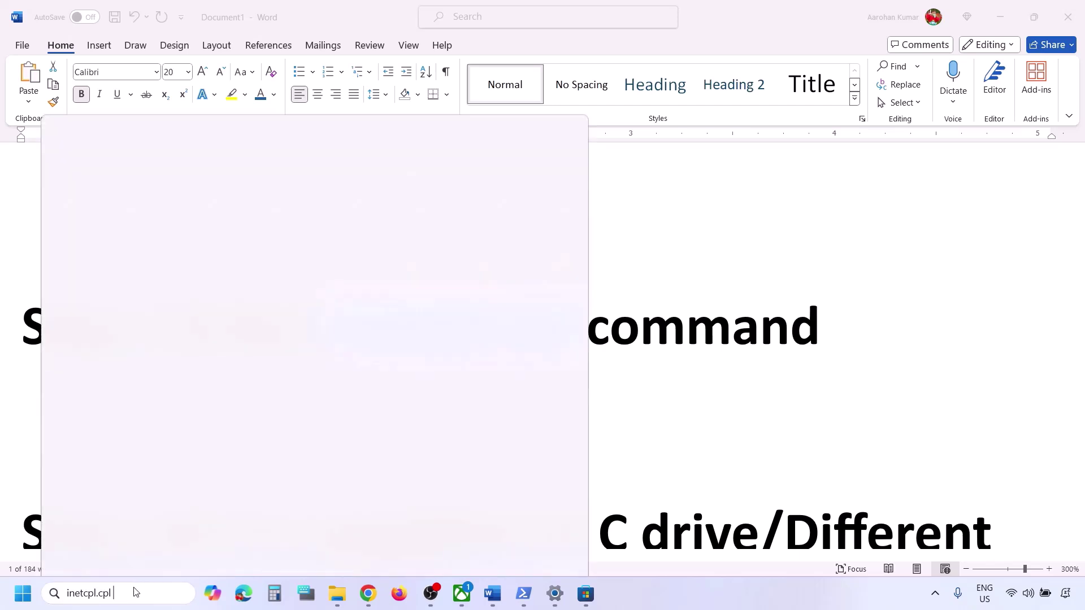
{"action": "left_click", "coordinate": [169, 165]}
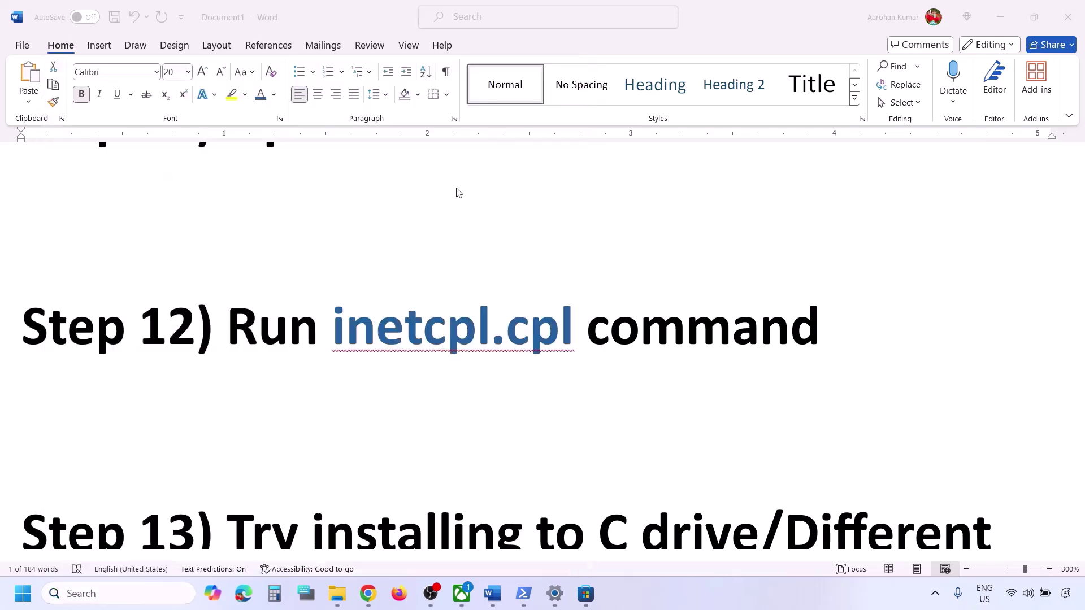
Review the TLS options in the advanced settings of Internet Properties and accept the dialog.
{"action": "left_click", "coordinate": [239, 50]}
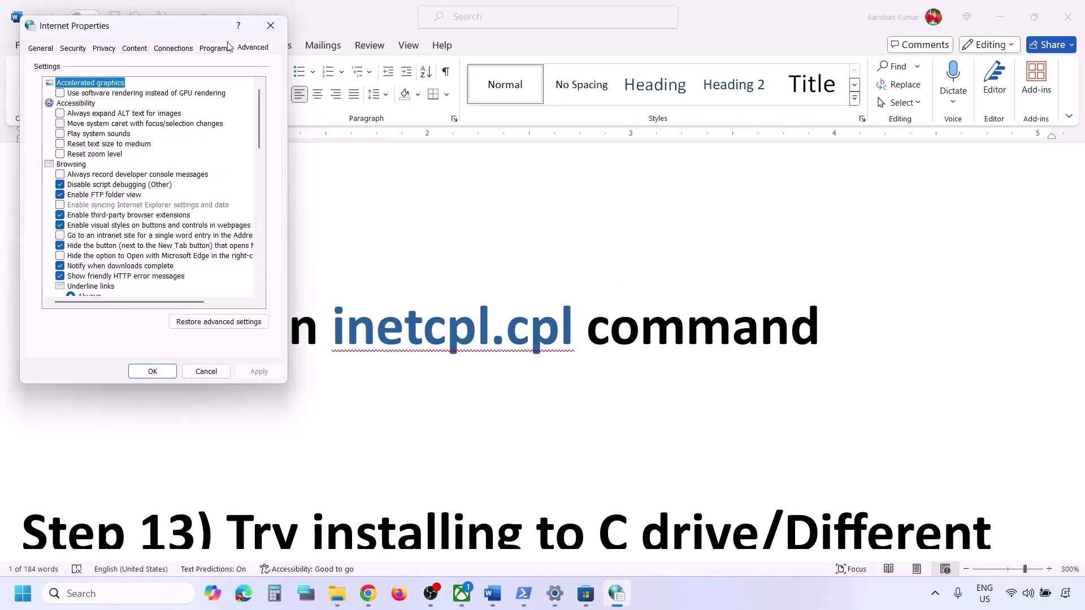
{"action": "left_click_drag", "start_coordinate": [186, 32], "coordinate": [440, 158]}
{"action": "scroll", "coordinate": [414, 372], "scroll_direction": "down", "scroll_amount": 10}
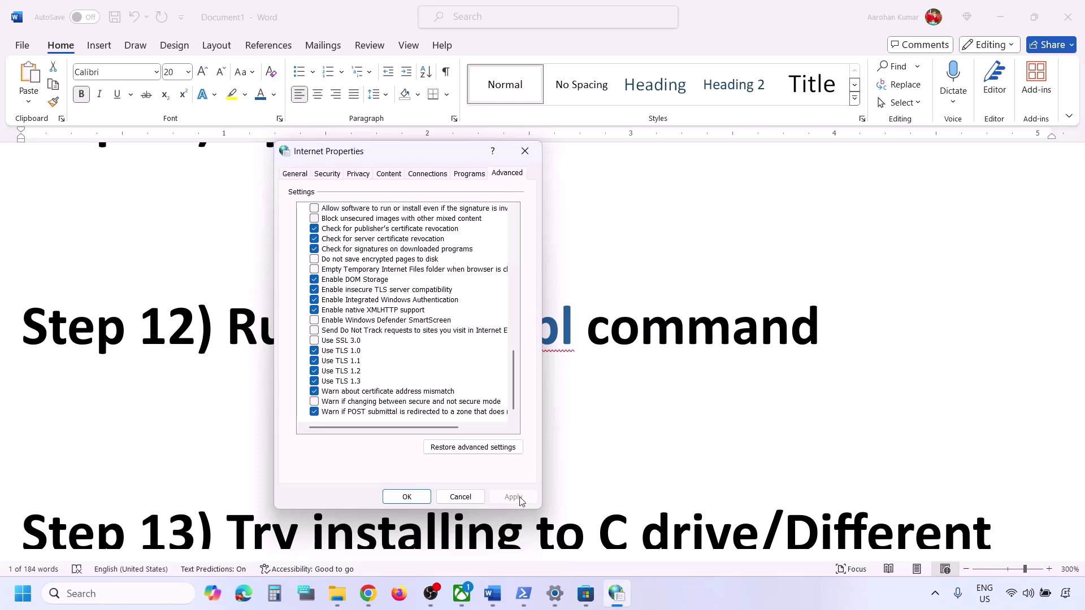
{"action": "left_click", "coordinate": [405, 497]}
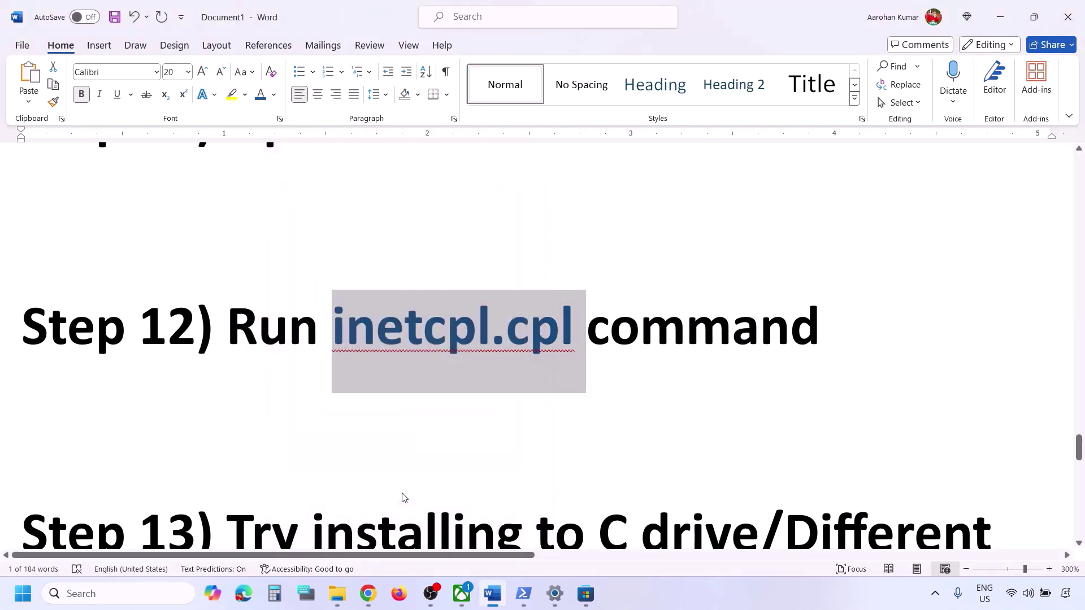
Highlight the Step 13 advice in the Word notes about installing to the C drive or a different drive.
{"action": "scroll", "coordinate": [405, 497], "scroll_direction": "down", "scroll_amount": 5}
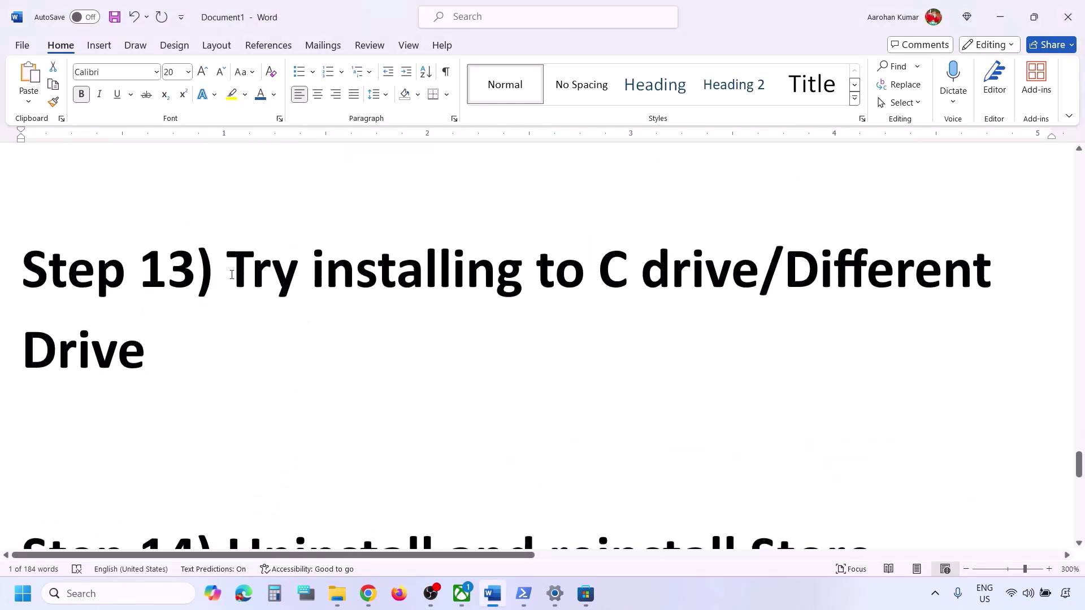
{"action": "left_click_drag", "start_coordinate": [229, 271], "coordinate": [761, 274]}
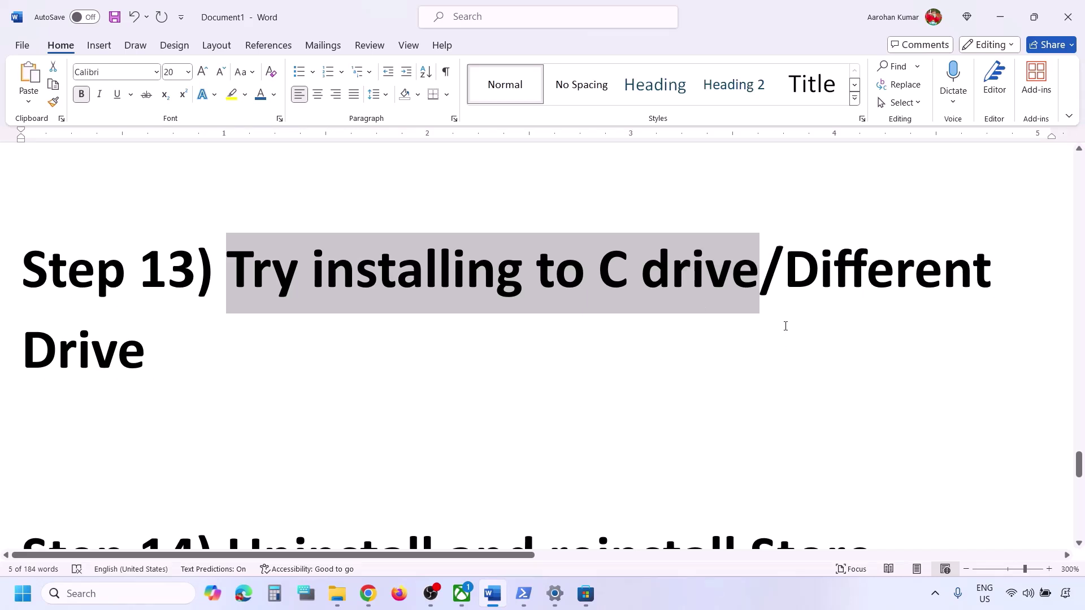
{"action": "left_click_drag", "start_coordinate": [790, 285], "coordinate": [869, 323]}
{"action": "left_click_drag", "start_coordinate": [606, 254], "coordinate": [757, 268]}
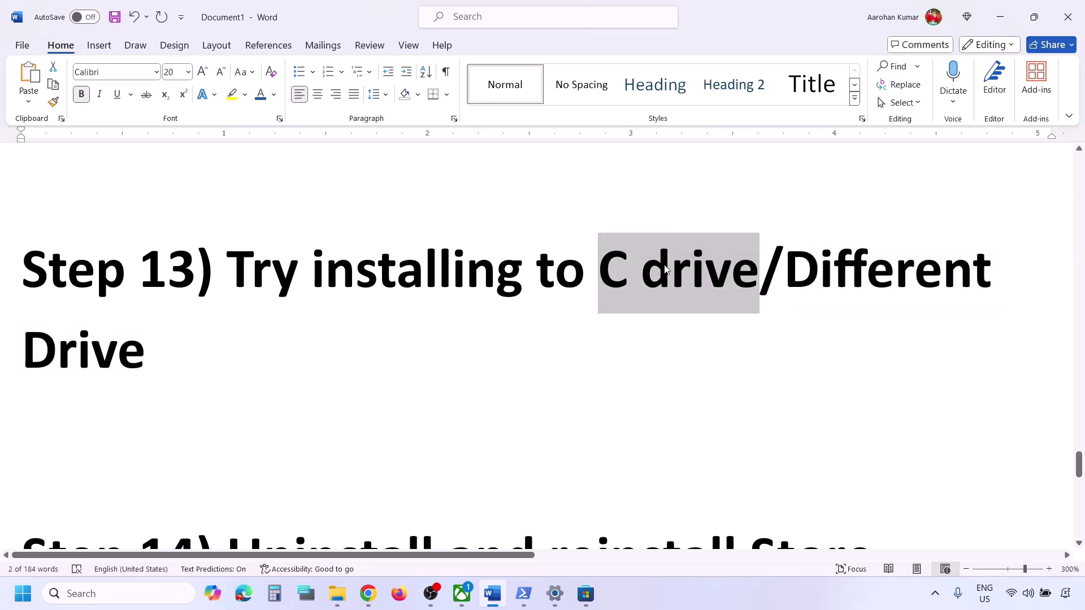
{"action": "left_click_drag", "start_coordinate": [781, 270], "coordinate": [886, 292]}
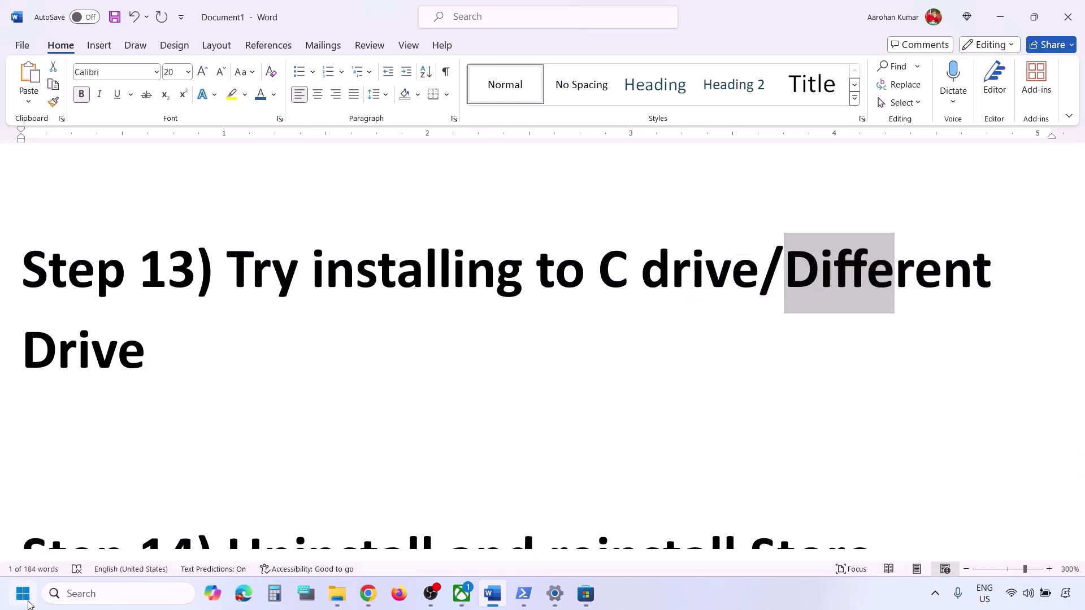
Switch to Settings and open the "Where new content is saved" page under the advanced storage settings.
{"action": "left_click", "coordinate": [24, 593]}
{"action": "left_click", "coordinate": [338, 238]}
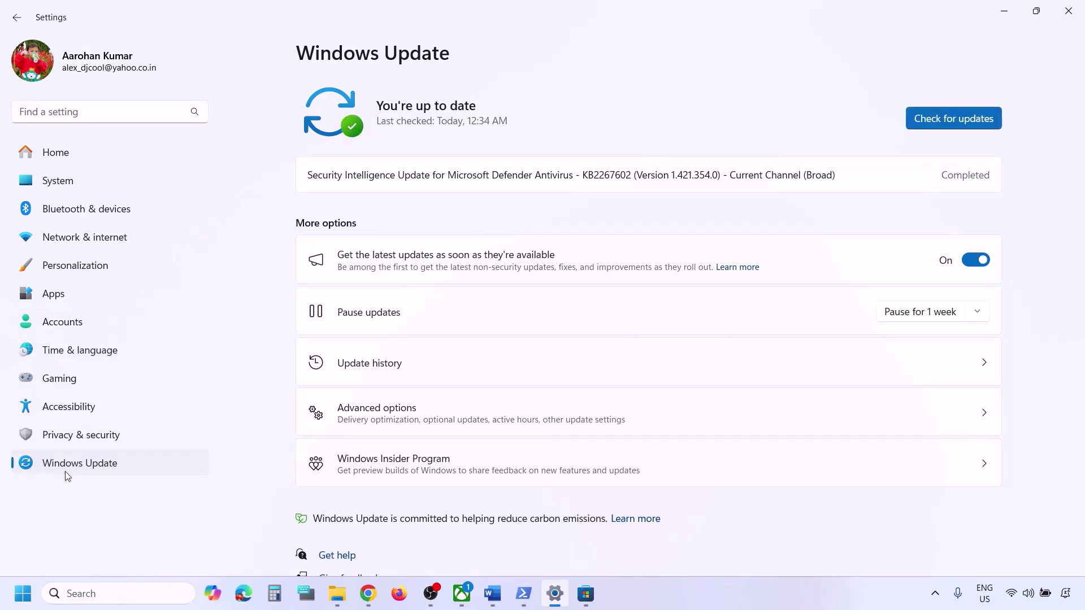
{"action": "scroll", "coordinate": [395, 435], "scroll_direction": "down", "scroll_amount": 1}
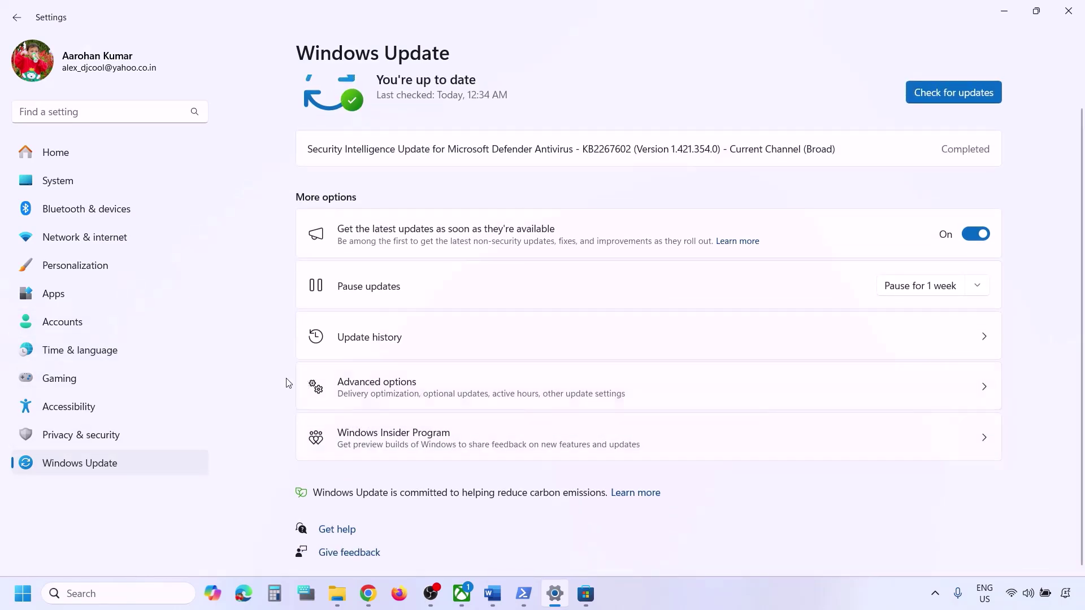
{"action": "left_click", "coordinate": [66, 189]}
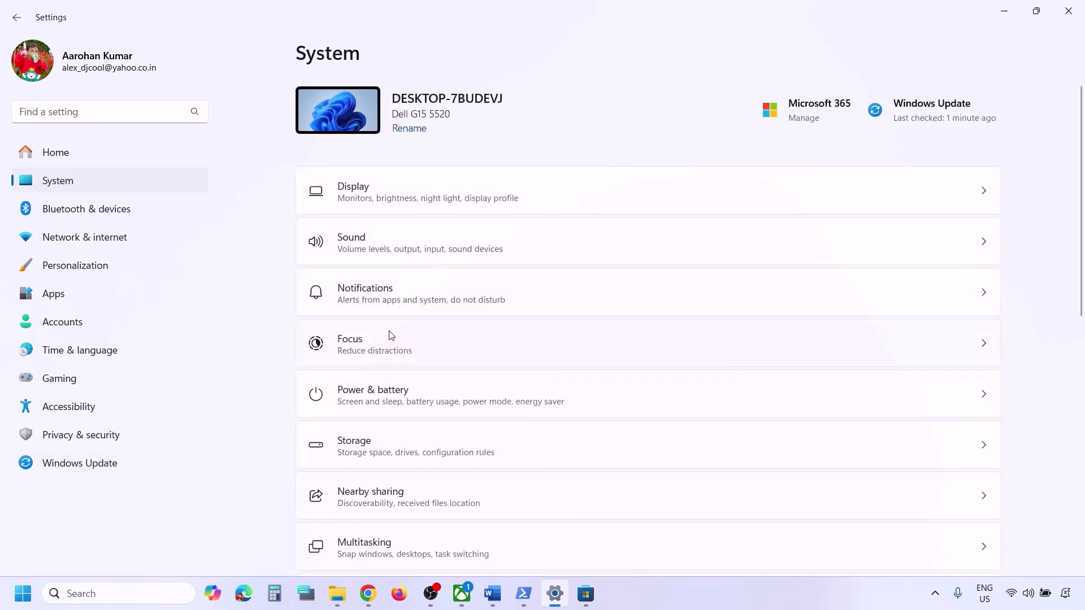
{"action": "left_click", "coordinate": [376, 444]}
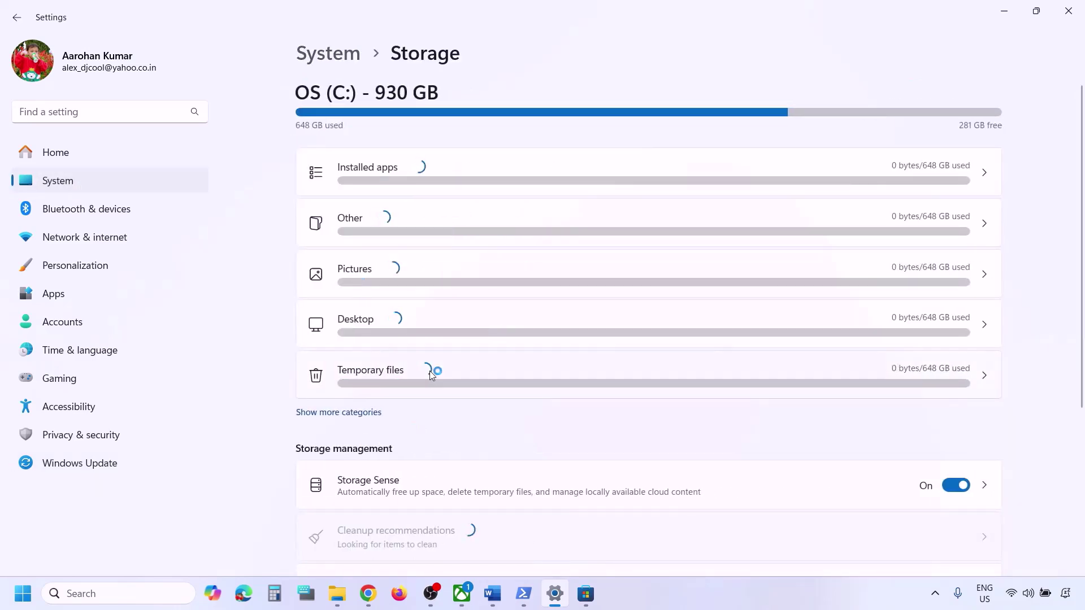
{"action": "scroll", "coordinate": [431, 371], "scroll_direction": "down", "scroll_amount": 2}
{"action": "scroll", "coordinate": [431, 371], "scroll_direction": "down", "scroll_amount": 2}
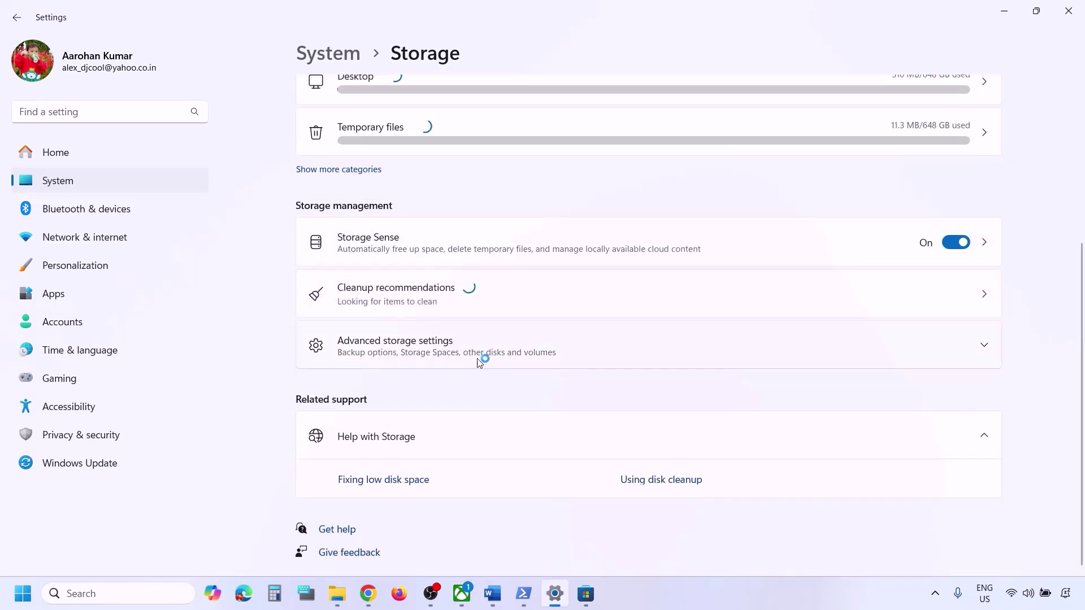
{"action": "left_click", "coordinate": [440, 348]}
{"action": "scroll", "coordinate": [438, 353], "scroll_direction": "down", "scroll_amount": 2}
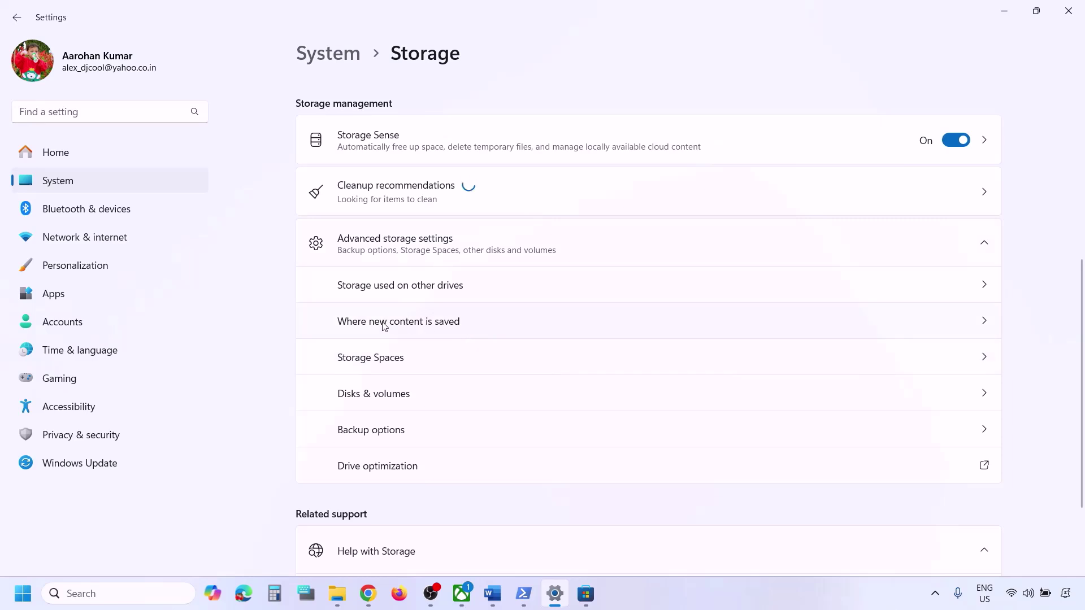
{"action": "left_click", "coordinate": [399, 323]}
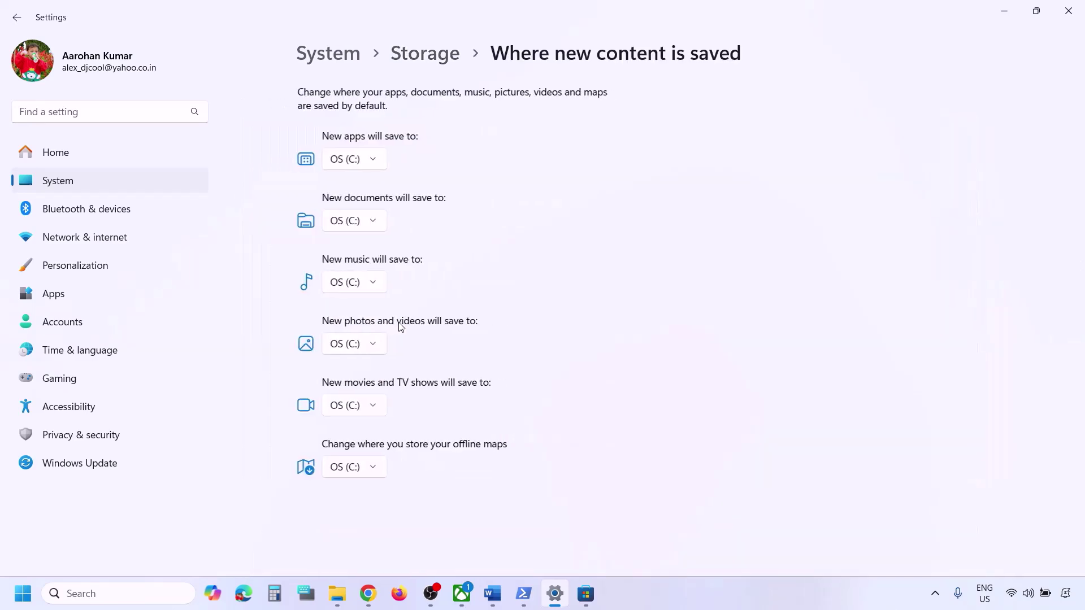
Try ESD-USB (D:) and OS (C:) as the save location for new apps and close Settings without applying.
{"action": "left_click", "coordinate": [376, 161]}
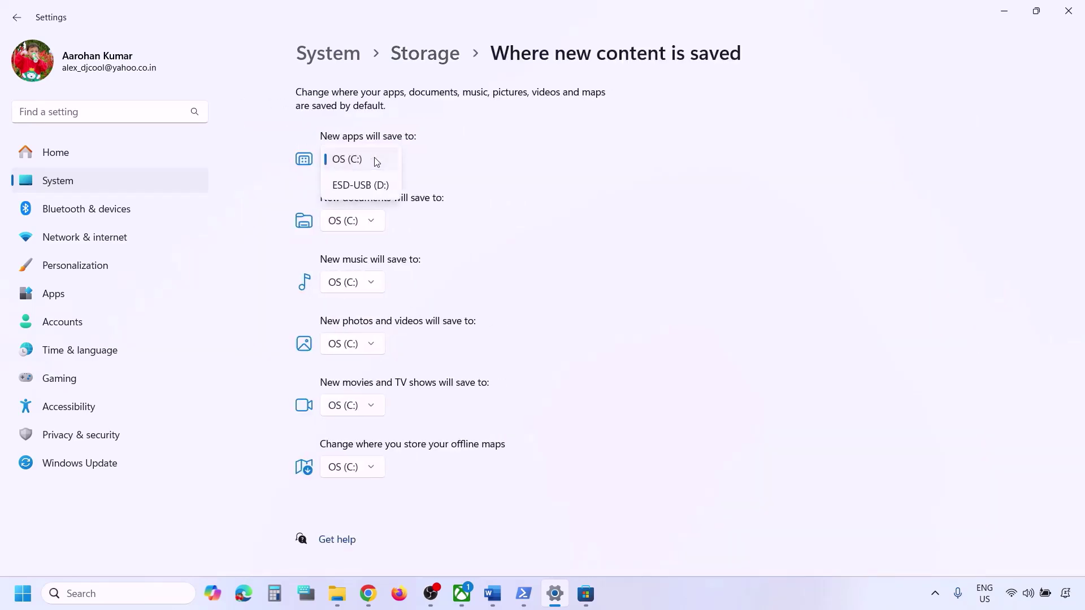
{"action": "left_click", "coordinate": [361, 187]}
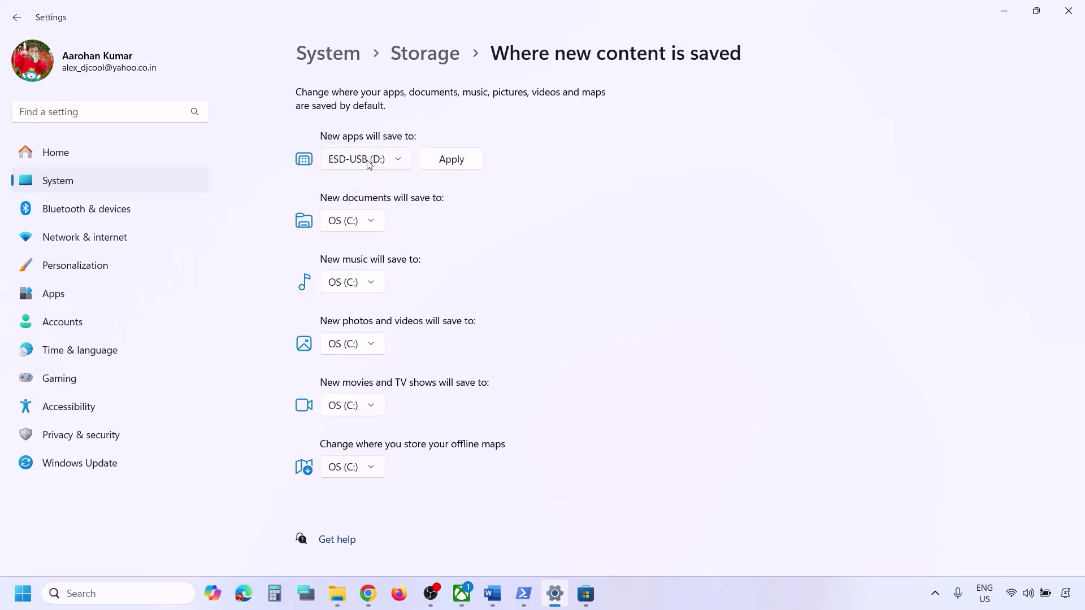
{"action": "left_click", "coordinate": [368, 162]}
{"action": "left_click", "coordinate": [361, 134]}
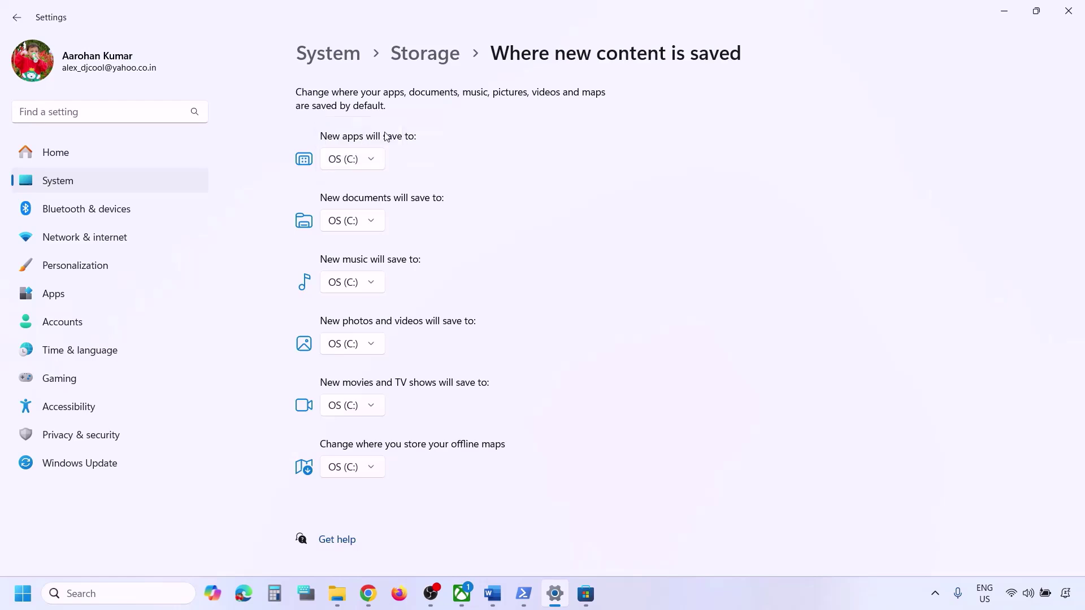
{"action": "left_click", "coordinate": [369, 164]}
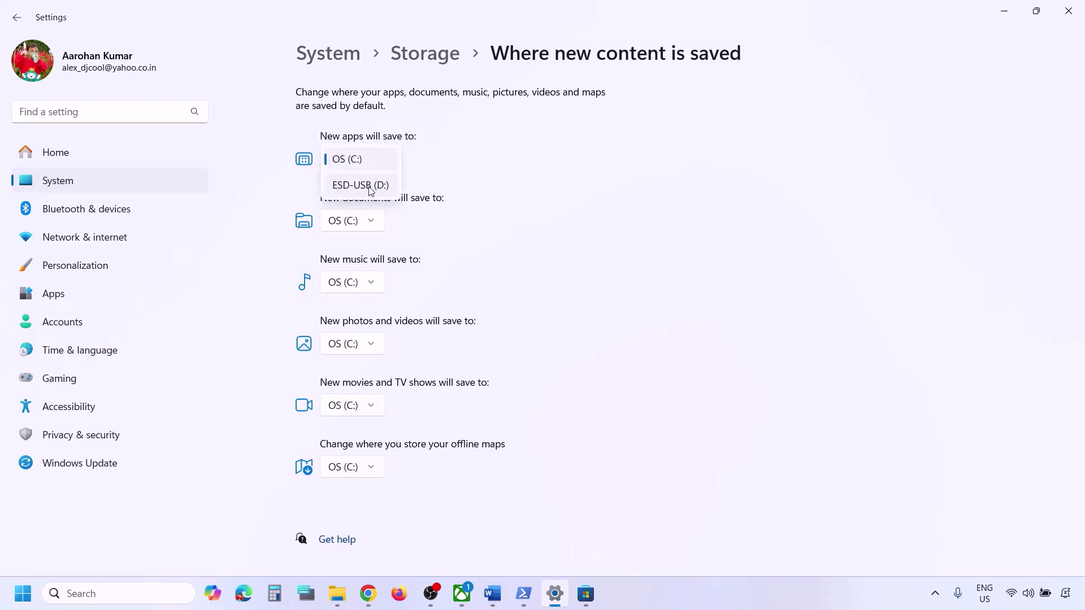
{"action": "left_click", "coordinate": [367, 187]}
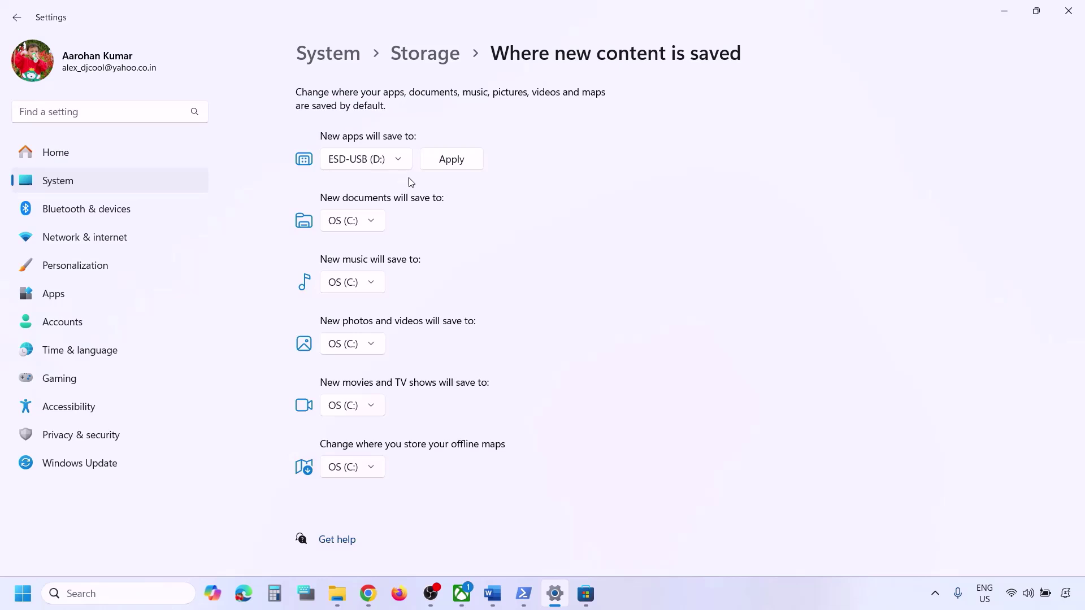
{"action": "left_click", "coordinate": [1065, 13]}
Highlight the Step 14 heading in the Word notes and copy its Get-AppxPackage command for removing WindowsStore.
{"action": "scroll", "coordinate": [475, 320], "scroll_direction": "down", "scroll_amount": 5}
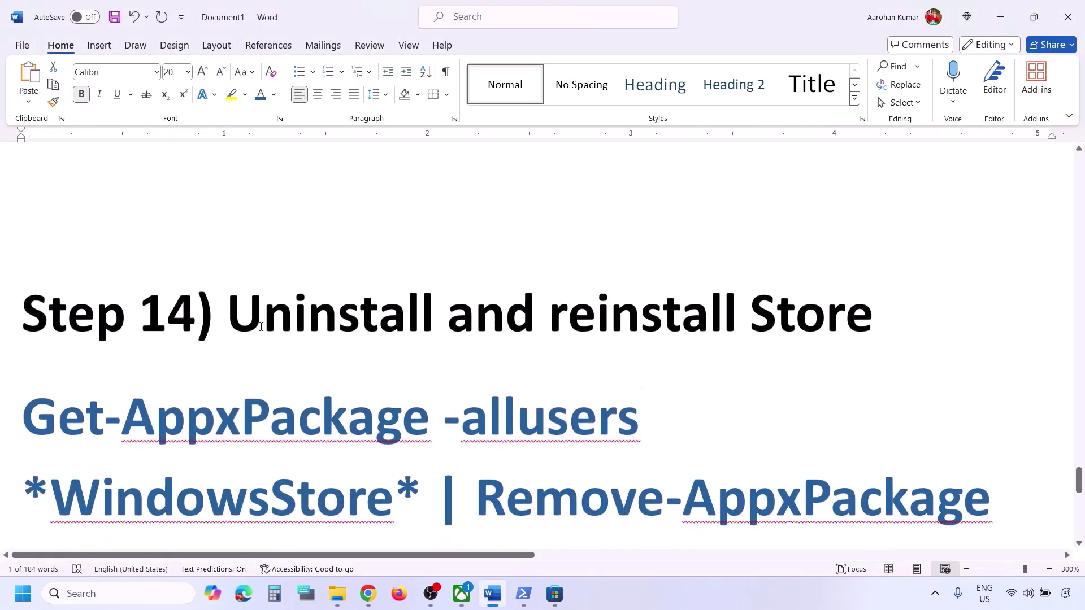
{"action": "left_click_drag", "start_coordinate": [245, 320], "coordinate": [698, 346]}
{"action": "scroll", "coordinate": [697, 347], "scroll_direction": "down", "scroll_amount": 5}
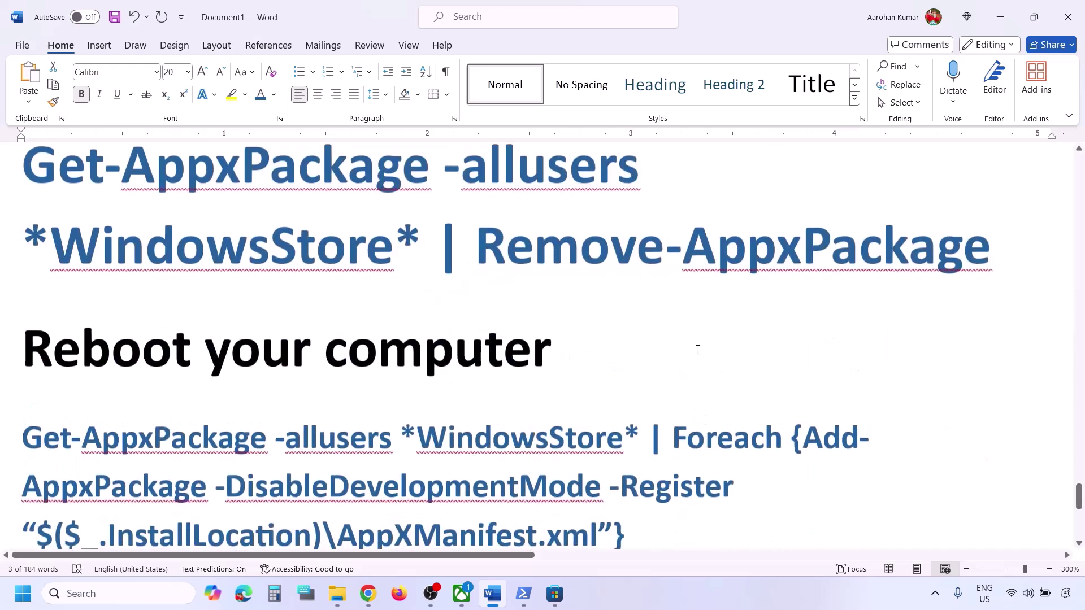
{"action": "scroll", "coordinate": [698, 347], "scroll_direction": "up", "scroll_amount": 4}
{"action": "left_click_drag", "start_coordinate": [997, 470], "coordinate": [63, 419]}
{"action": "key", "text": "super+c"}
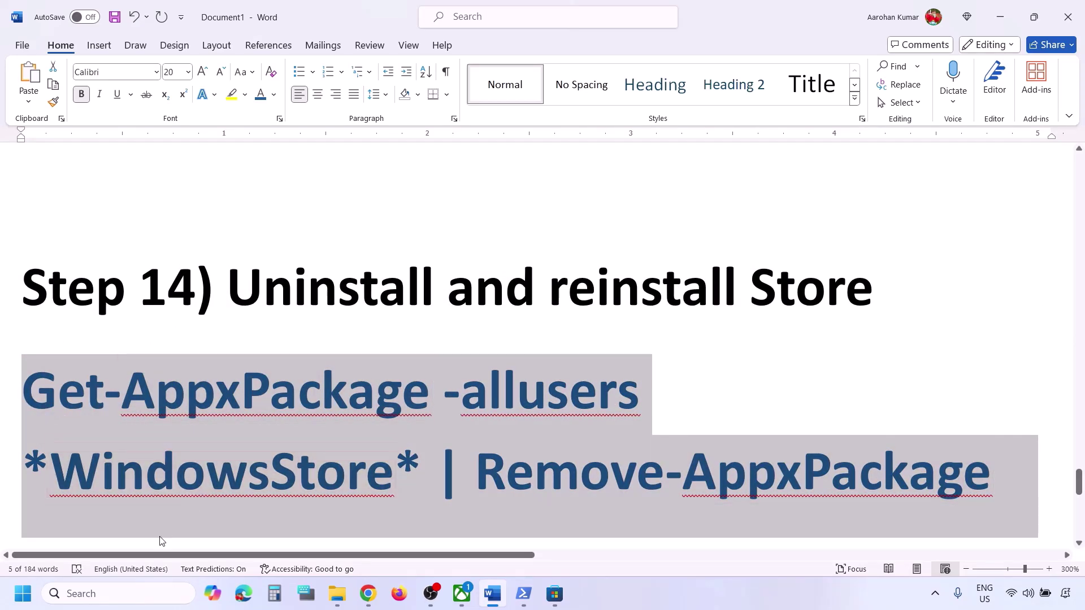
Open Windows PowerShell as administrator and run Get-AppxPackage -allusers *WindowsStore* | Remove-AppxPackage.
{"action": "left_click", "coordinate": [116, 592]}
{"action": "type", "text": "pow"}
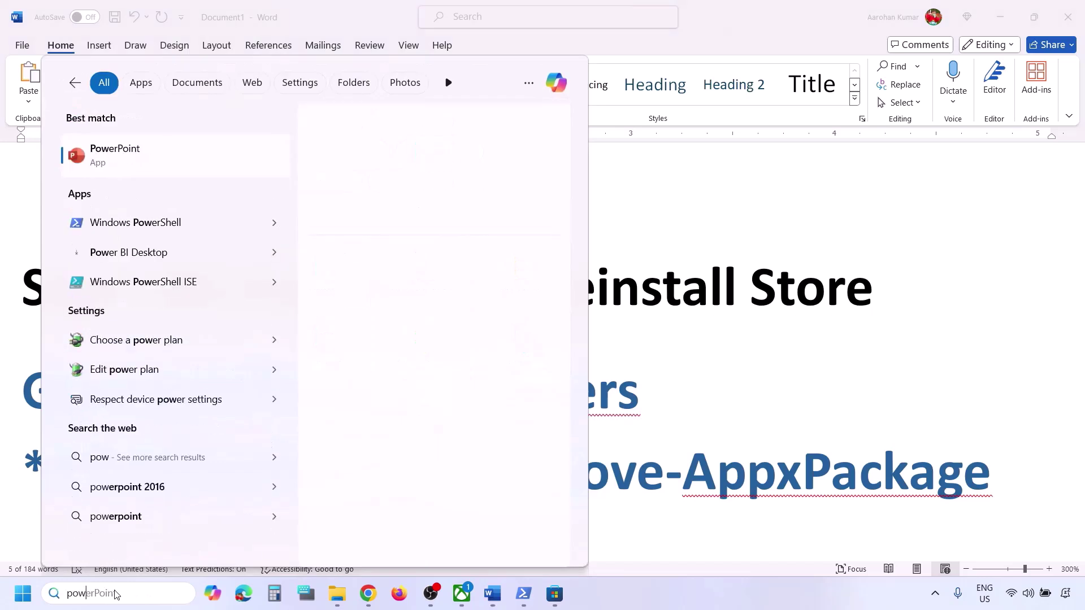
{"action": "type", "text": "ershell"}
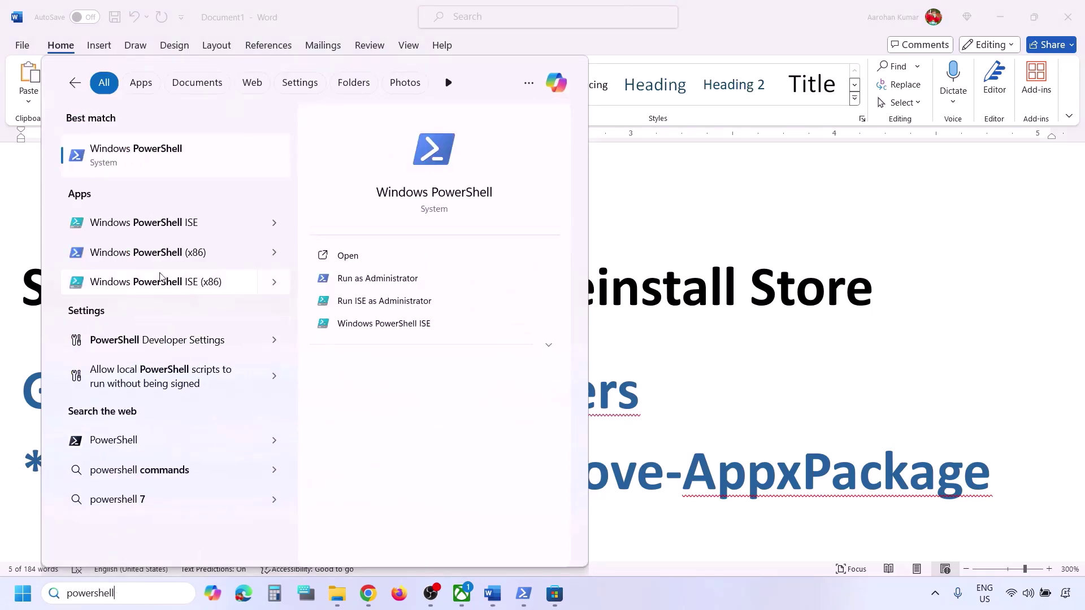
{"action": "right_click", "coordinate": [140, 165]}
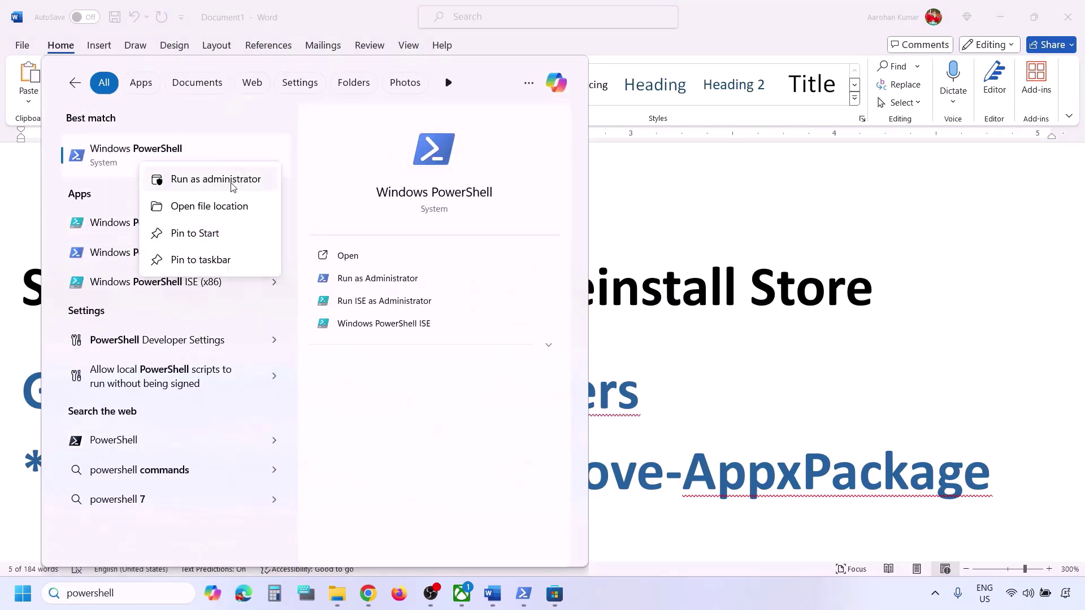
{"action": "left_click", "coordinate": [229, 179]}
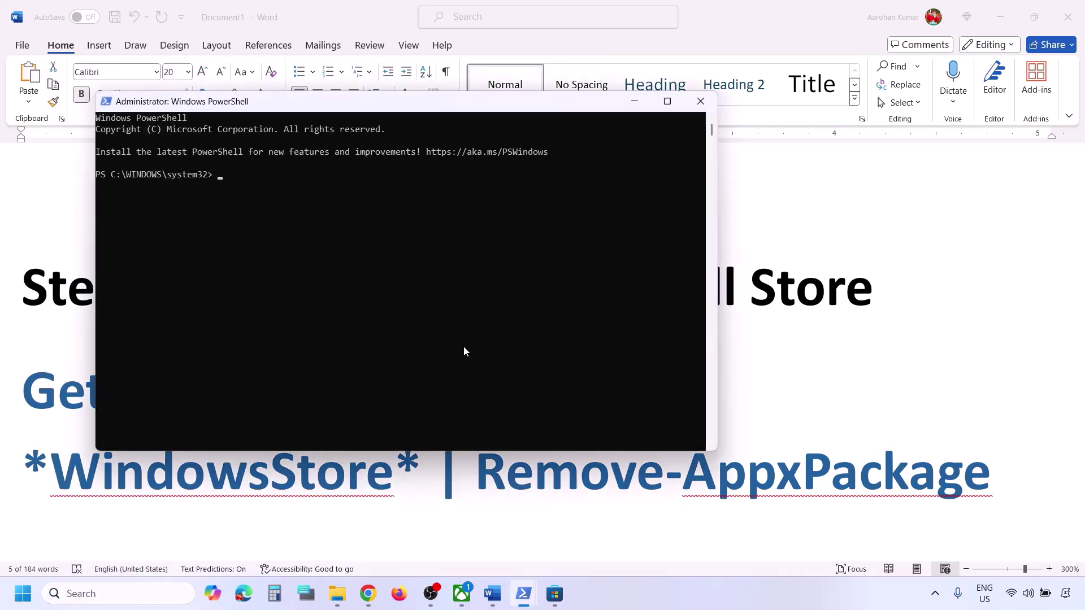
{"action": "right_click", "coordinate": [463, 346]}
{"action": "key", "text": "Return"}
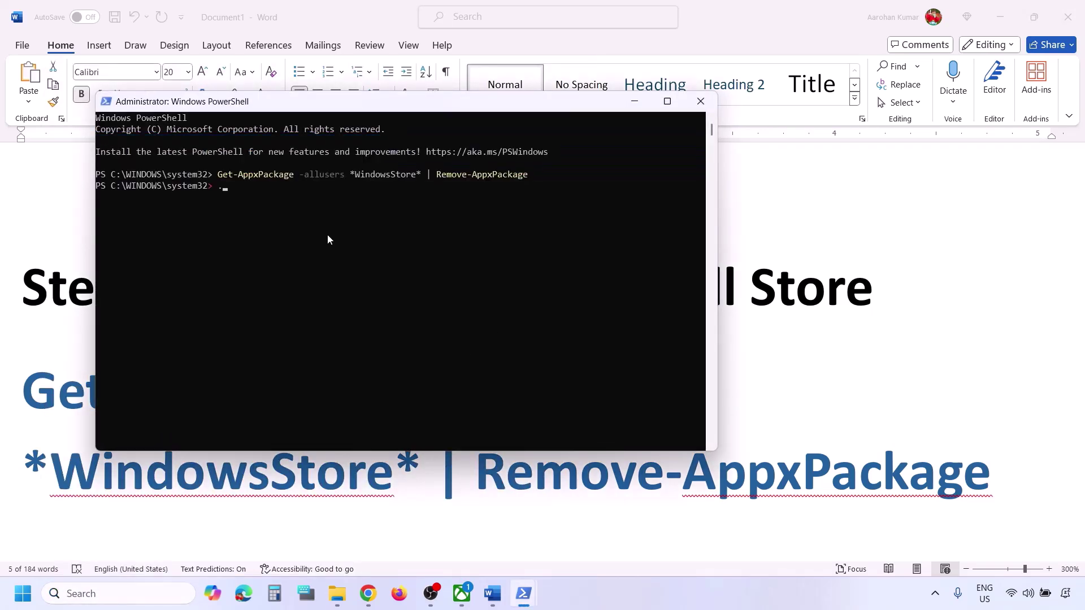
Copy the WindowsStore re-registration command with Add-AppxPackage from the Word notes, run it in PowerShell and close PowerShell.
{"action": "key", "text": "alt+Tab"}
{"action": "scroll", "coordinate": [659, 412], "scroll_direction": "down", "scroll_amount": 5}
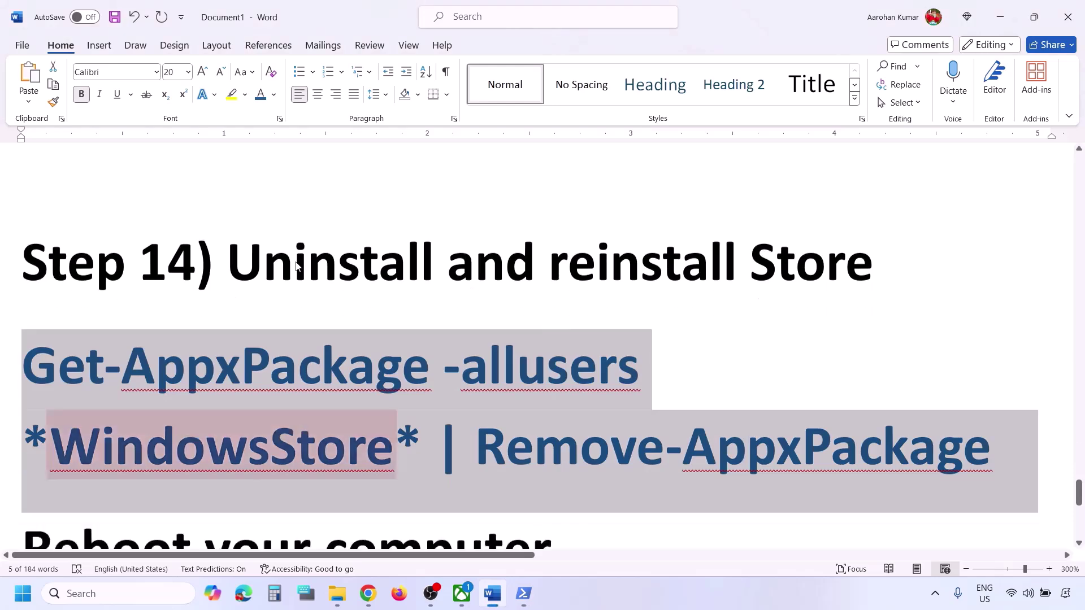
{"action": "left_click_drag", "start_coordinate": [652, 421], "coordinate": [22, 322]}
{"action": "key", "text": "super+c"}
{"action": "key", "text": "alt+Tab"}
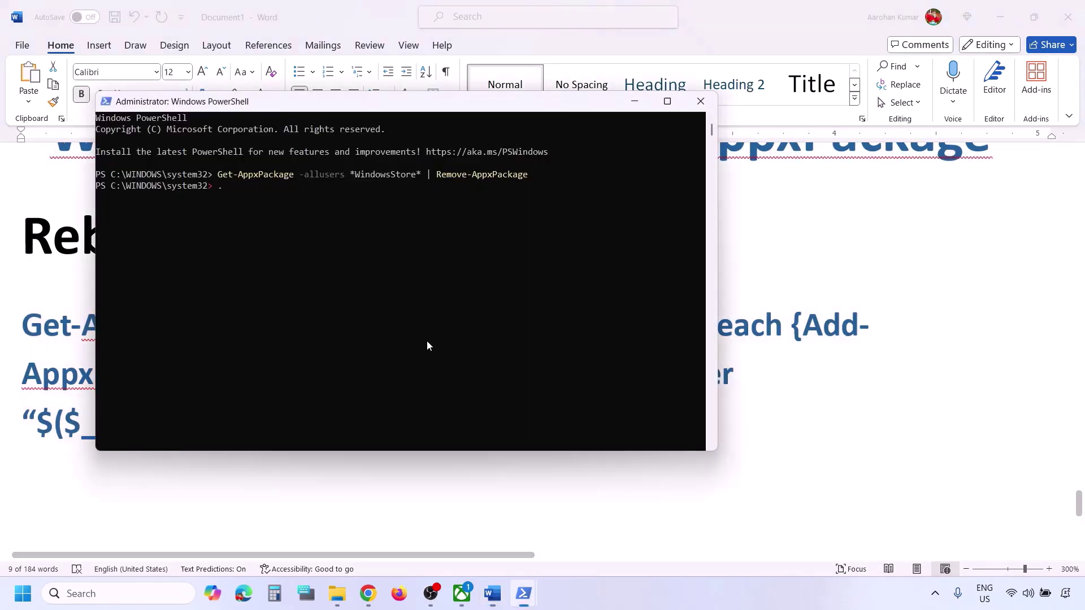
{"action": "right_click", "coordinate": [444, 179]}
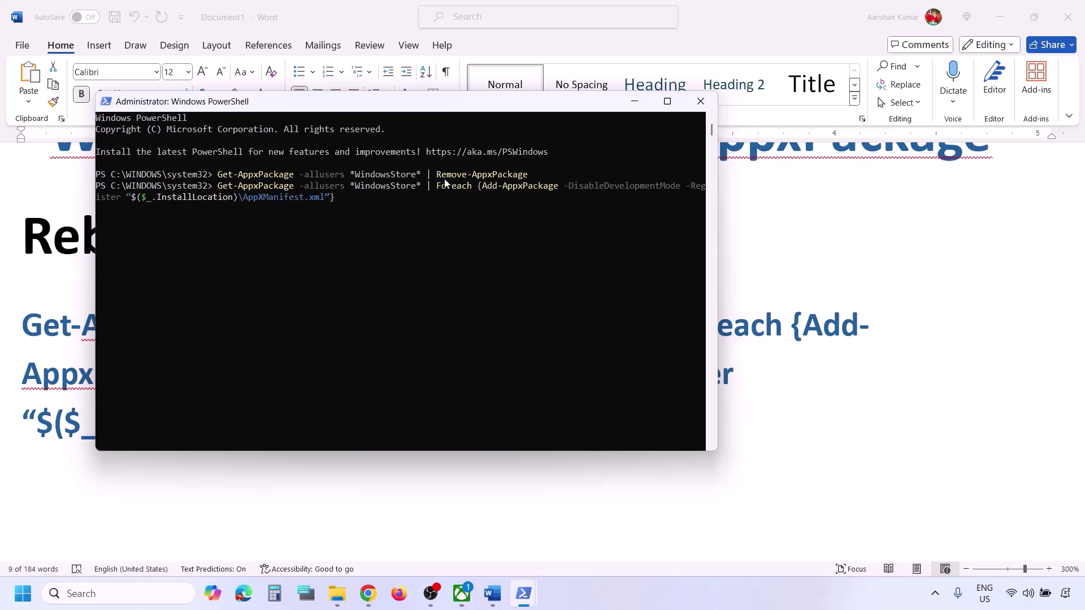
{"action": "key", "text": "Return"}
{"action": "left_click", "coordinate": [706, 107]}
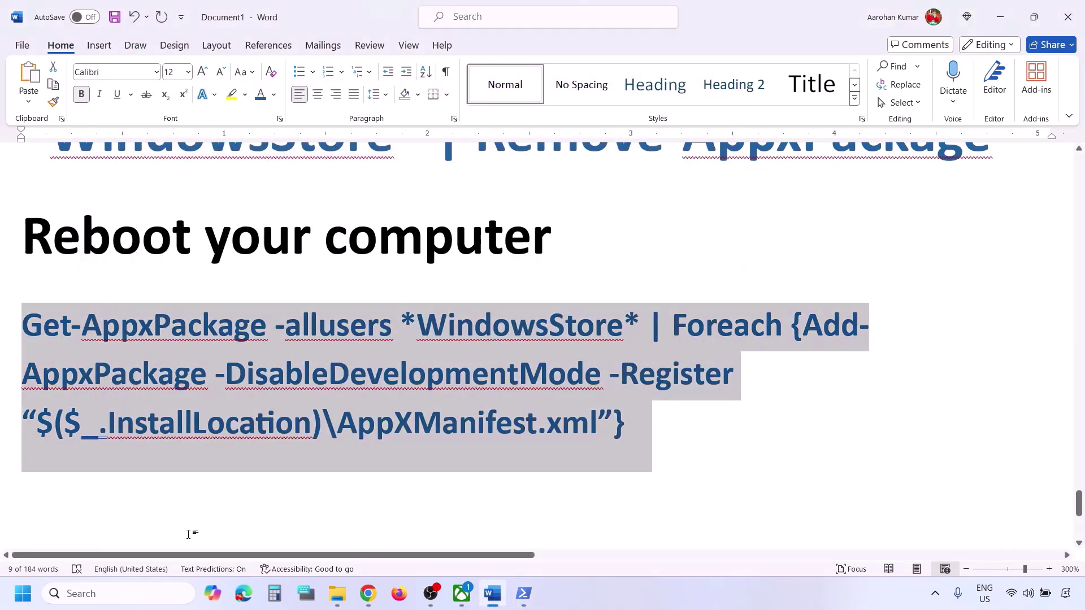
Search Windows for "store" and launch Microsoft Store.
{"action": "left_click", "coordinate": [115, 594]}
{"action": "type", "text": "store"}
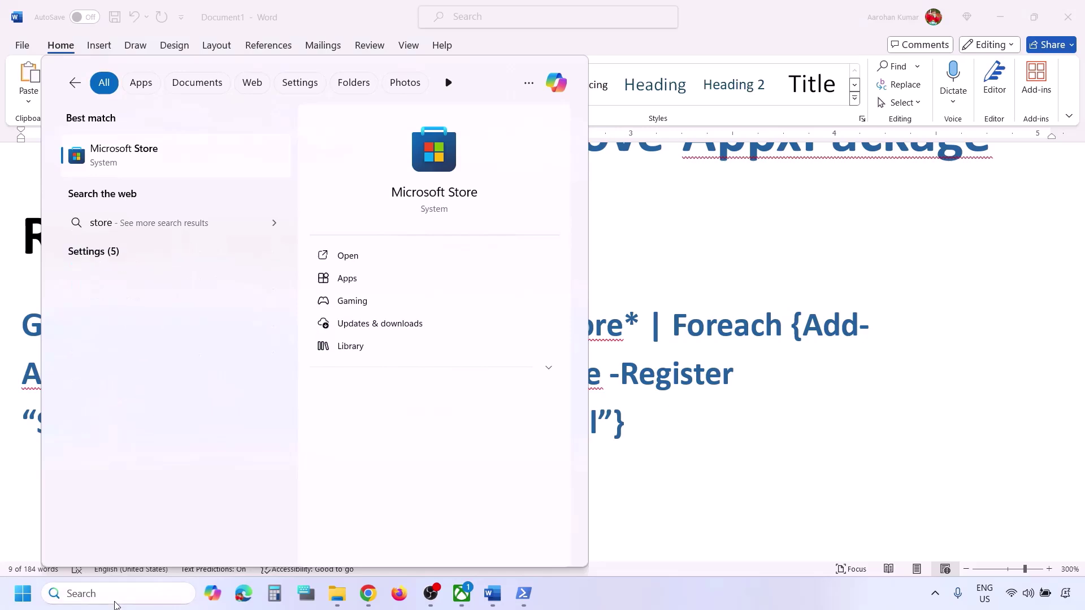
{"action": "key", "text": "Return"}
Return to the Word notes and highlight the Step 15 advice on updating Windows with the media creation tool.
{"action": "key", "text": "alt+Tab"}
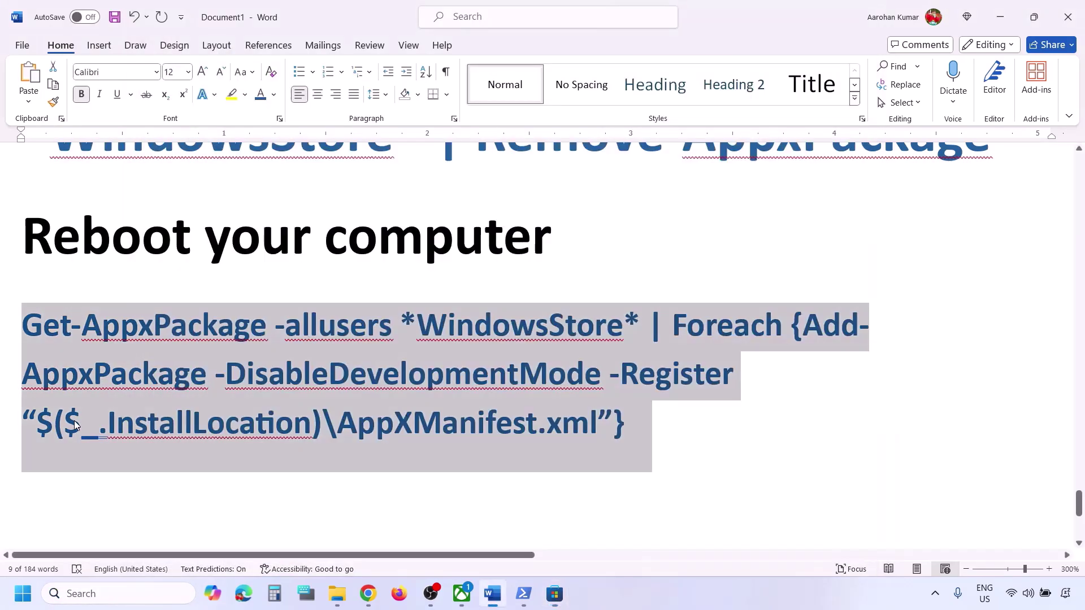
{"action": "scroll", "coordinate": [75, 424], "scroll_direction": "down", "scroll_amount": 4}
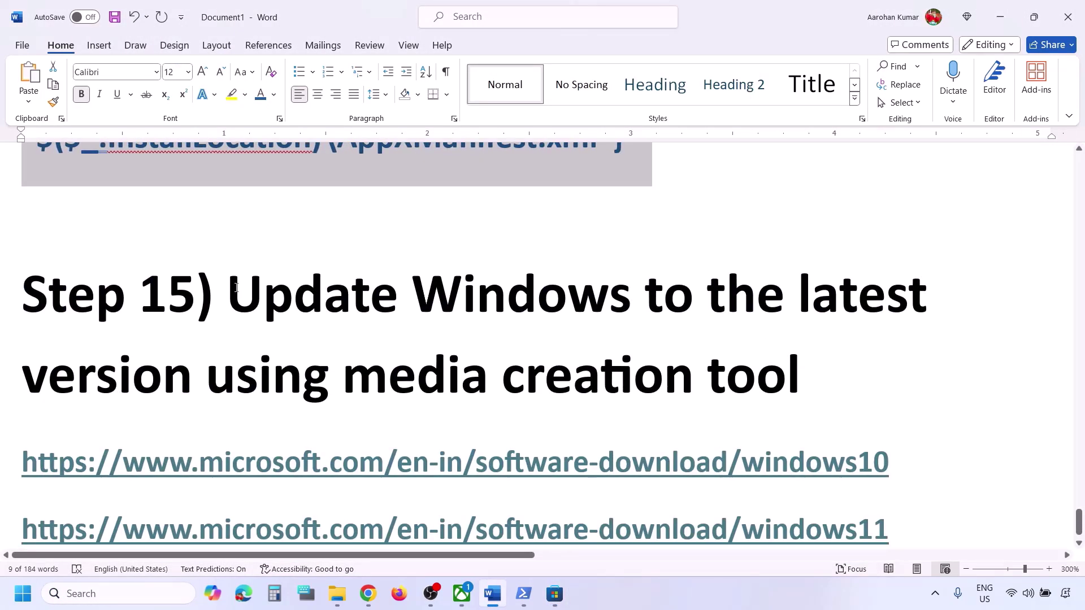
{"action": "left_click_drag", "start_coordinate": [236, 288], "coordinate": [782, 376]}
{"action": "scroll", "coordinate": [525, 384], "scroll_direction": "down", "scroll_amount": 1}
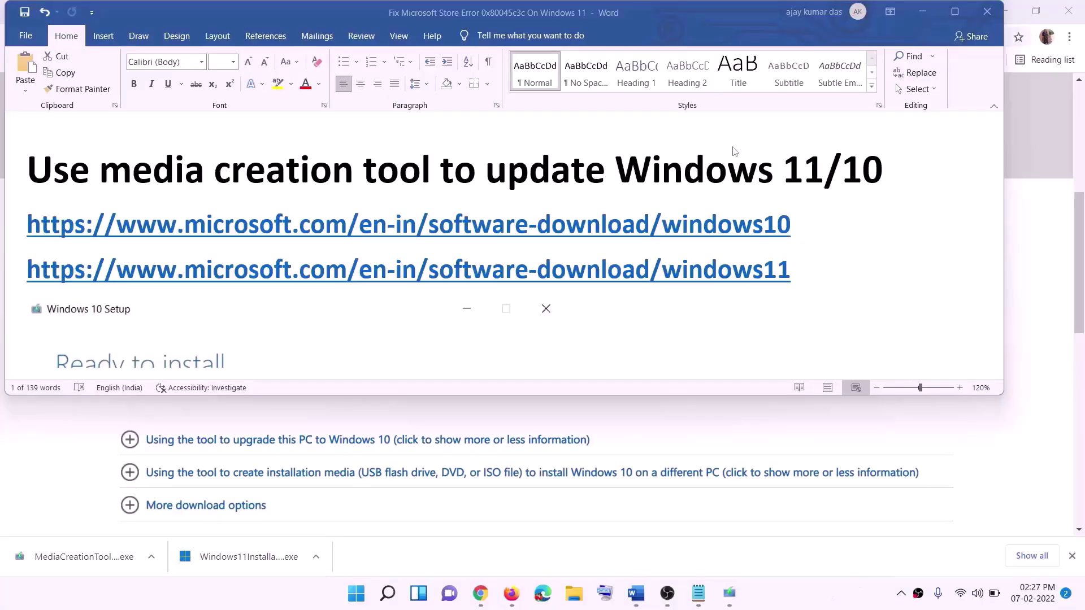
Highlight the Windows 10 and Windows 11 software download links in the Word notes and minimize the document.
{"action": "key", "text": "shift+Down"}
{"action": "triple_click", "coordinate": [297, 219]}
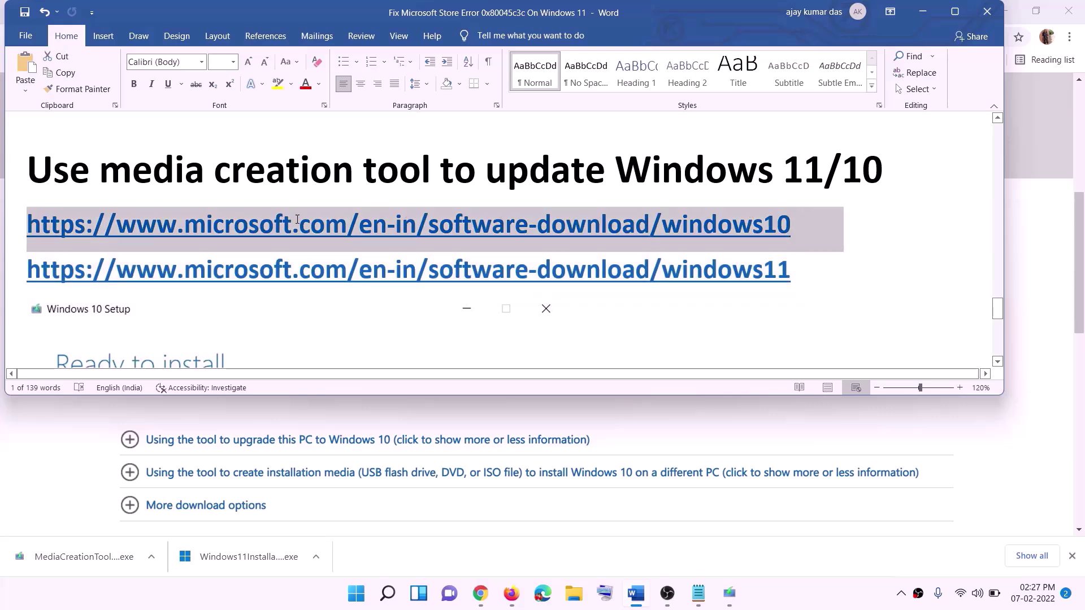
{"action": "triple_click", "coordinate": [806, 271]}
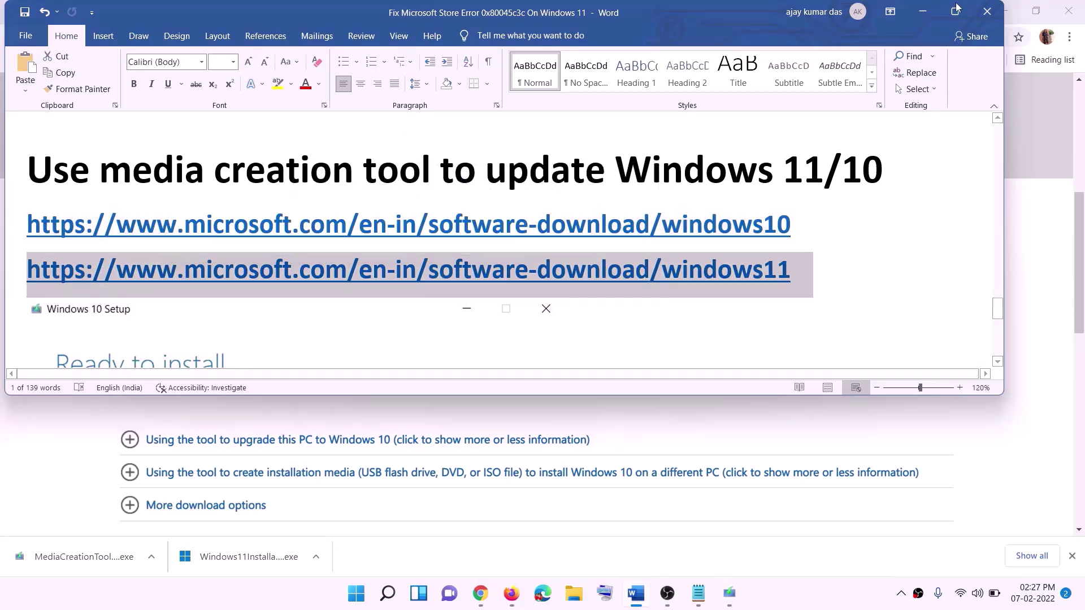
{"action": "left_click", "coordinate": [922, 12]}
Review the installation media section of the Download Windows 10 page, launch the downloaded MediaCreationTool and accept its license terms.
{"action": "scroll", "coordinate": [190, 394], "scroll_direction": "up", "scroll_amount": 6}
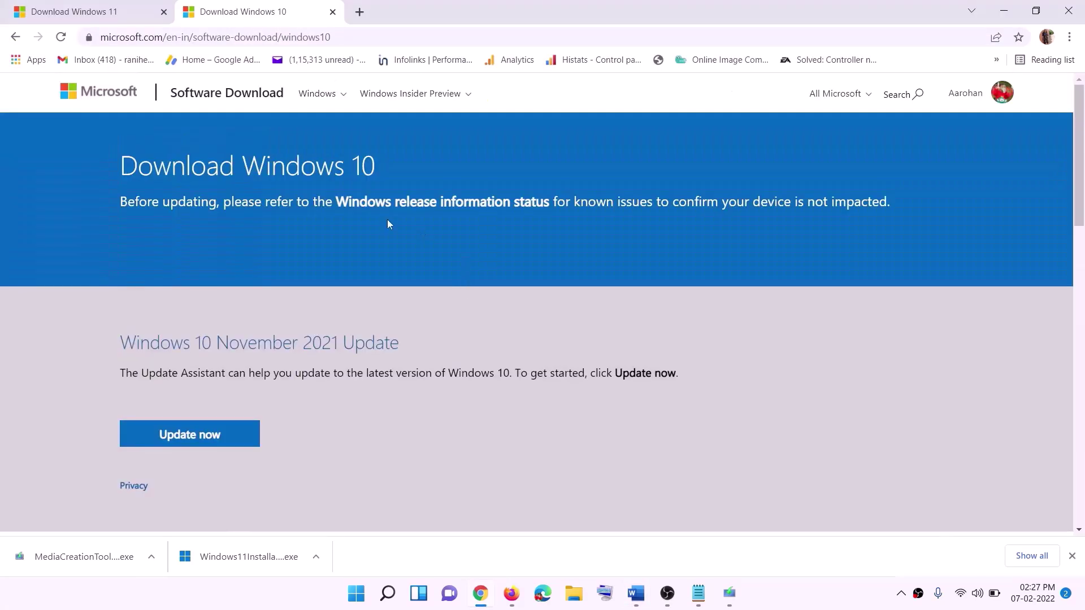
{"action": "scroll", "coordinate": [364, 315], "scroll_direction": "down", "scroll_amount": 5}
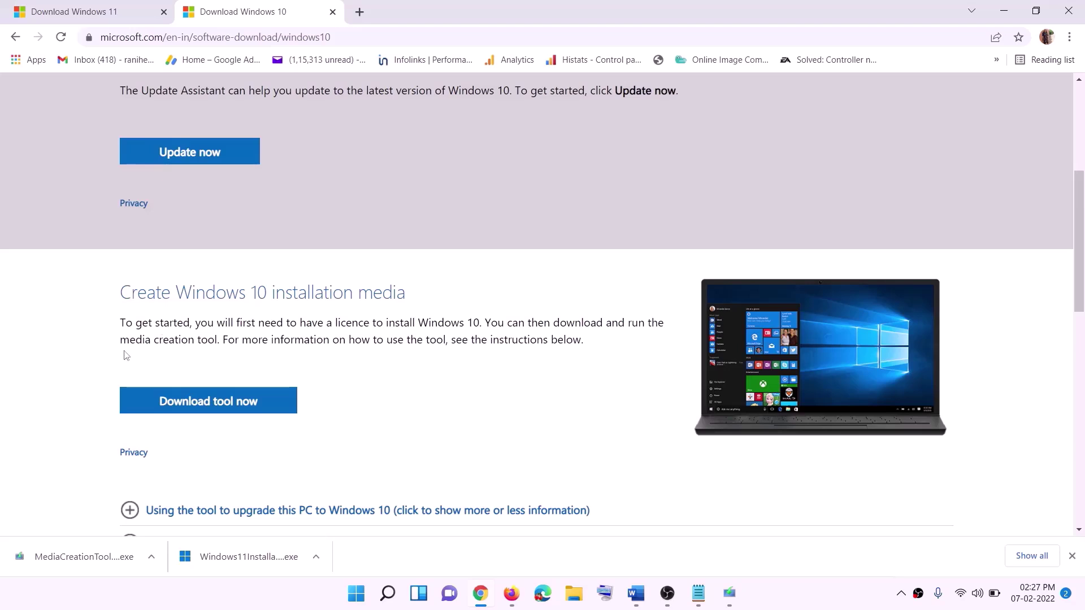
{"action": "left_click_drag", "start_coordinate": [129, 339], "coordinate": [242, 339]}
{"action": "scroll", "coordinate": [203, 269], "scroll_direction": "down", "scroll_amount": 3}
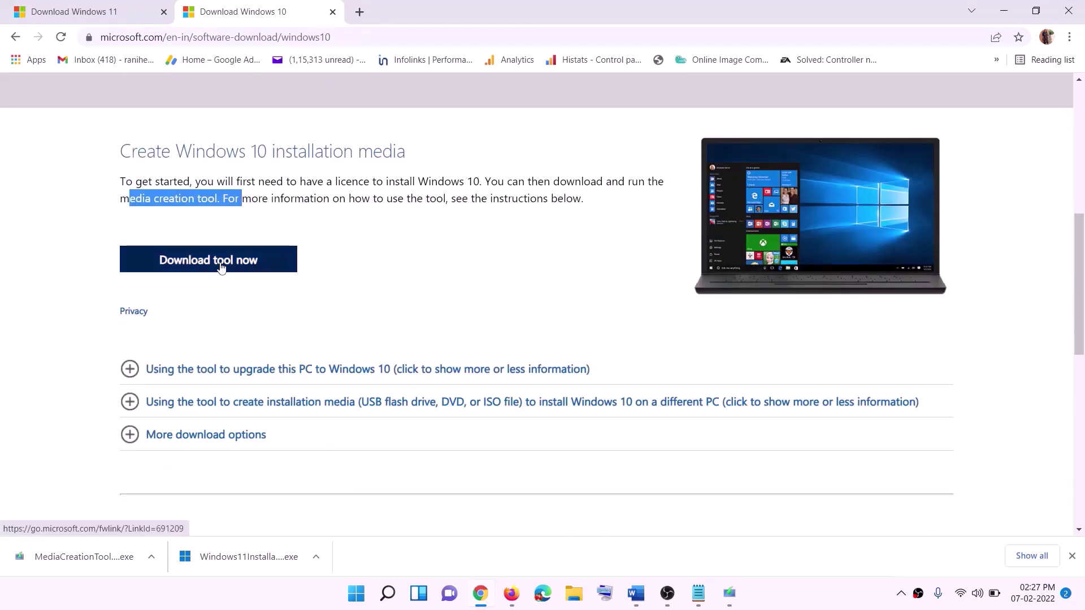
{"action": "left_click", "coordinate": [82, 562]}
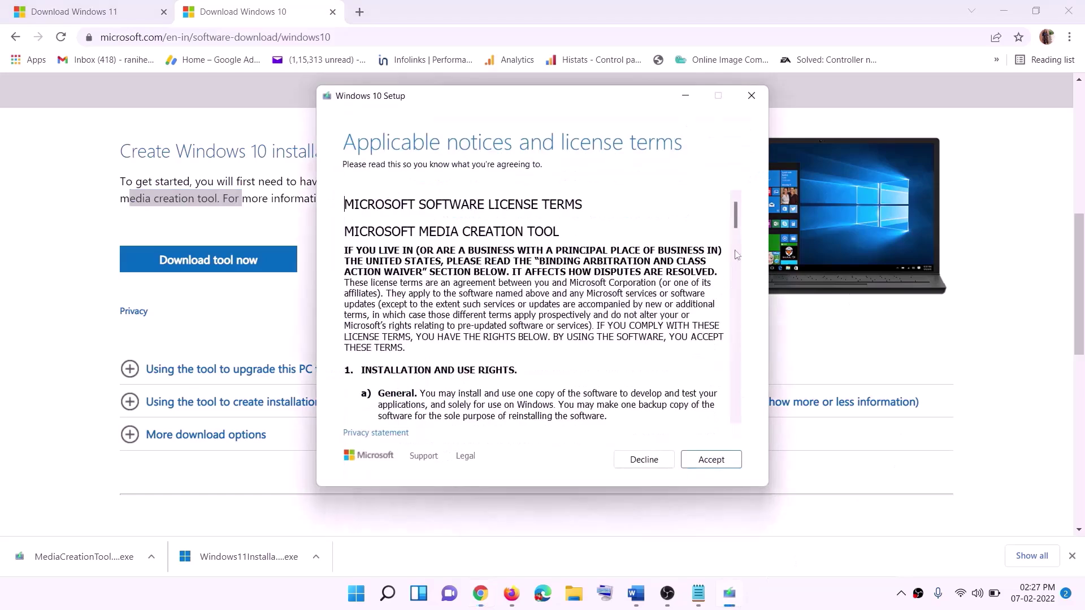
{"action": "left_click", "coordinate": [707, 463]}
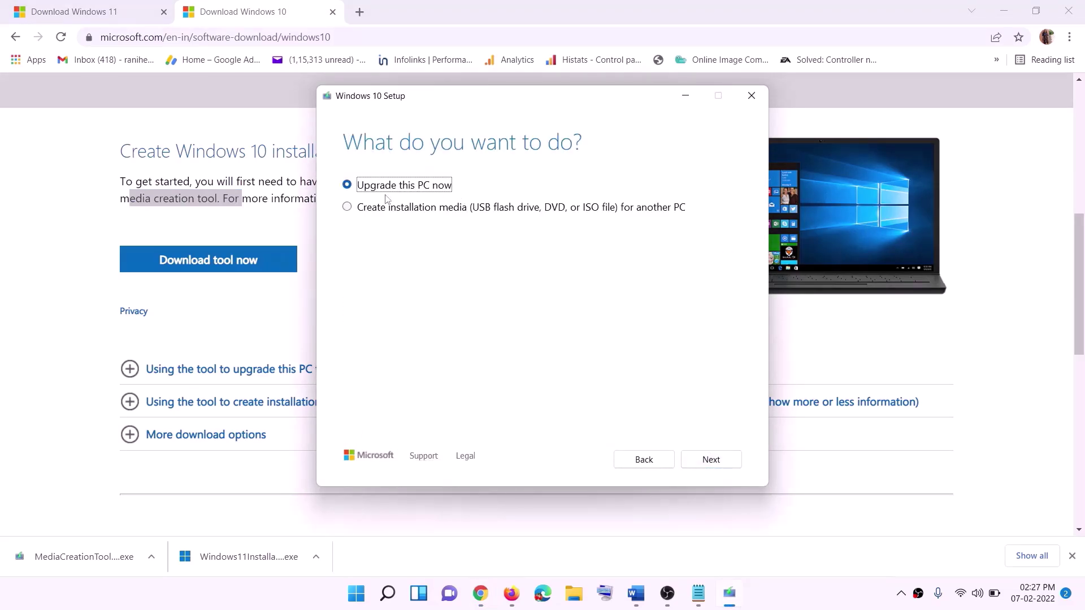
Proceed with the Upgrade this PC now option in Windows 10 Setup to start downloading Windows 10.
{"action": "left_click", "coordinate": [711, 459]}
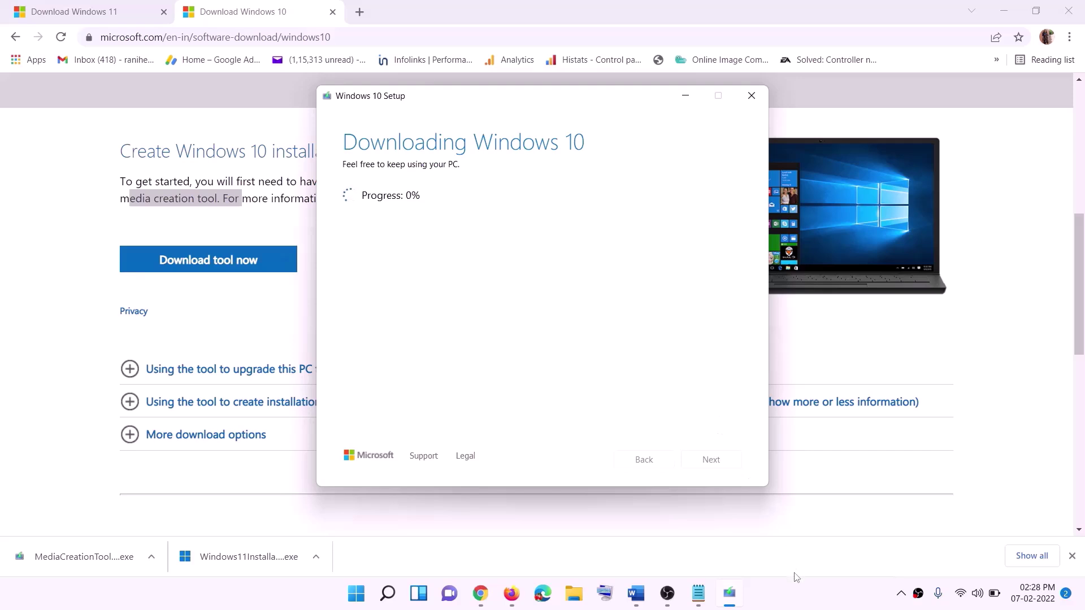
{"action": "left_click", "coordinate": [802, 605]}
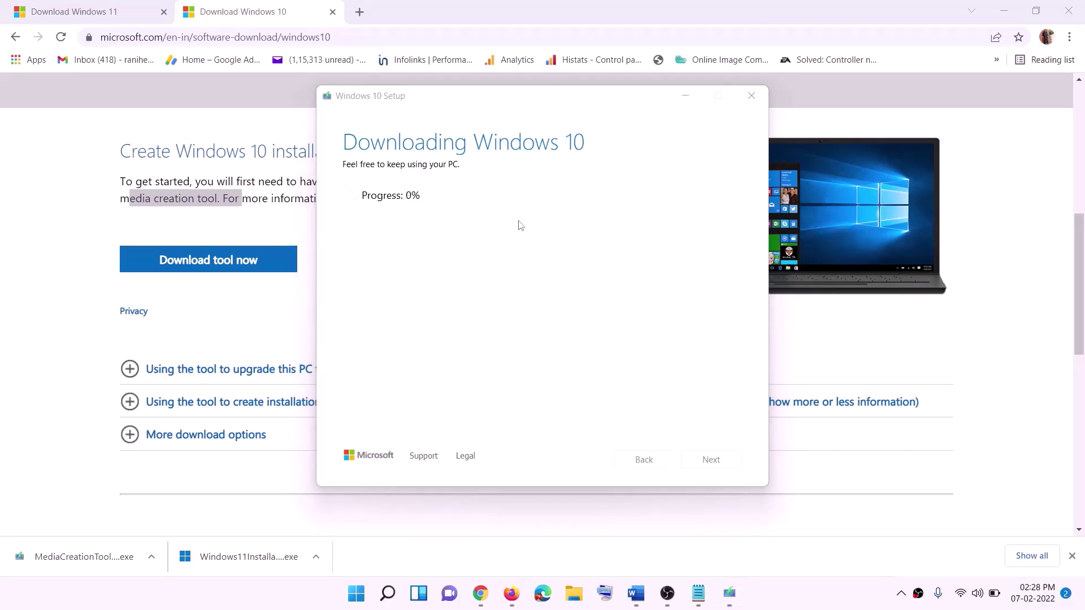
Switch to the Word notes, maximize them and review the Windows 10 Ready to install example with Keep personal files and apps.
{"action": "left_click", "coordinate": [635, 593]}
{"action": "scroll", "coordinate": [85, 265], "scroll_direction": "down", "scroll_amount": 1}
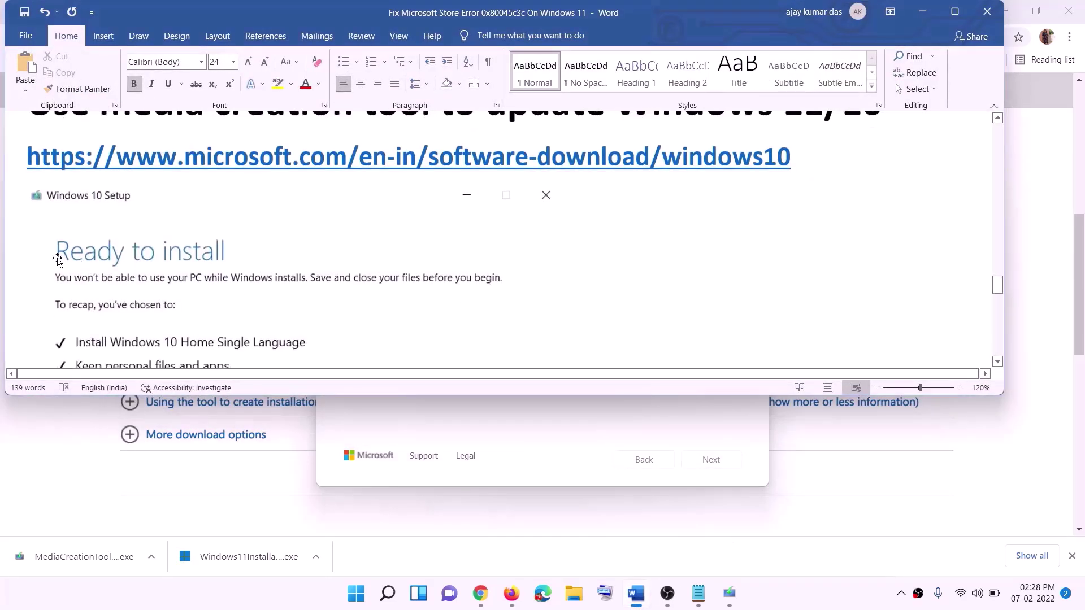
{"action": "left_click", "coordinate": [954, 11]}
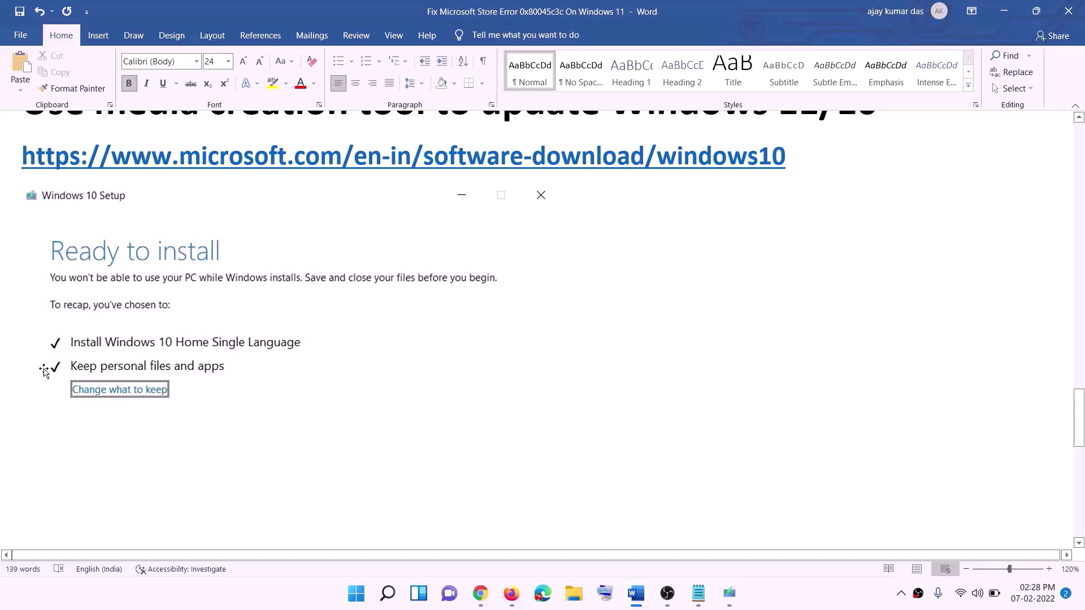
{"action": "scroll", "coordinate": [557, 393], "scroll_direction": "down", "scroll_amount": 3}
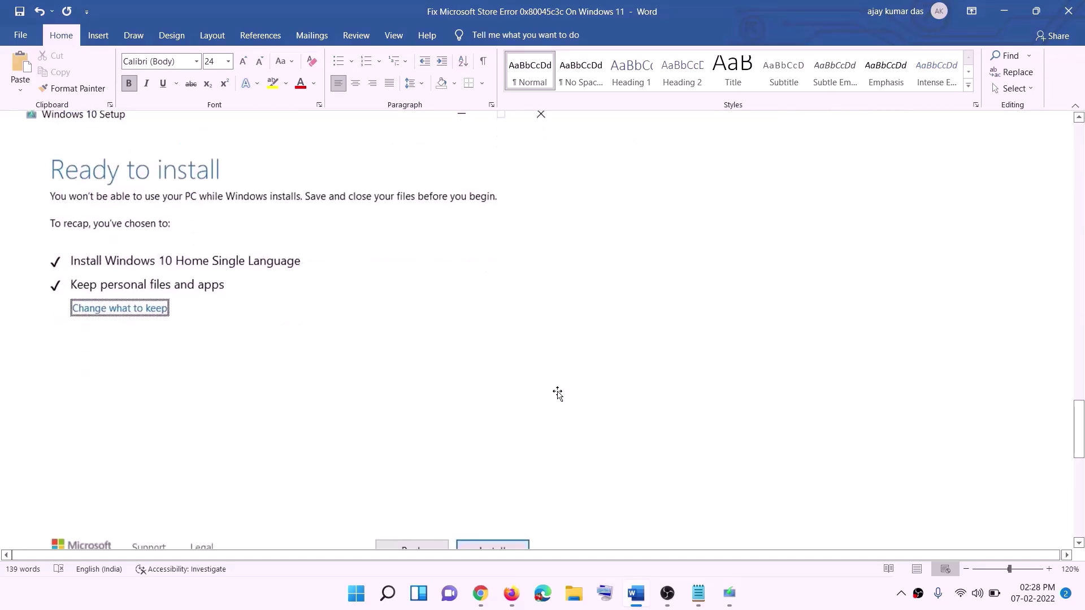
{"action": "scroll", "coordinate": [558, 396], "scroll_direction": "down", "scroll_amount": 2}
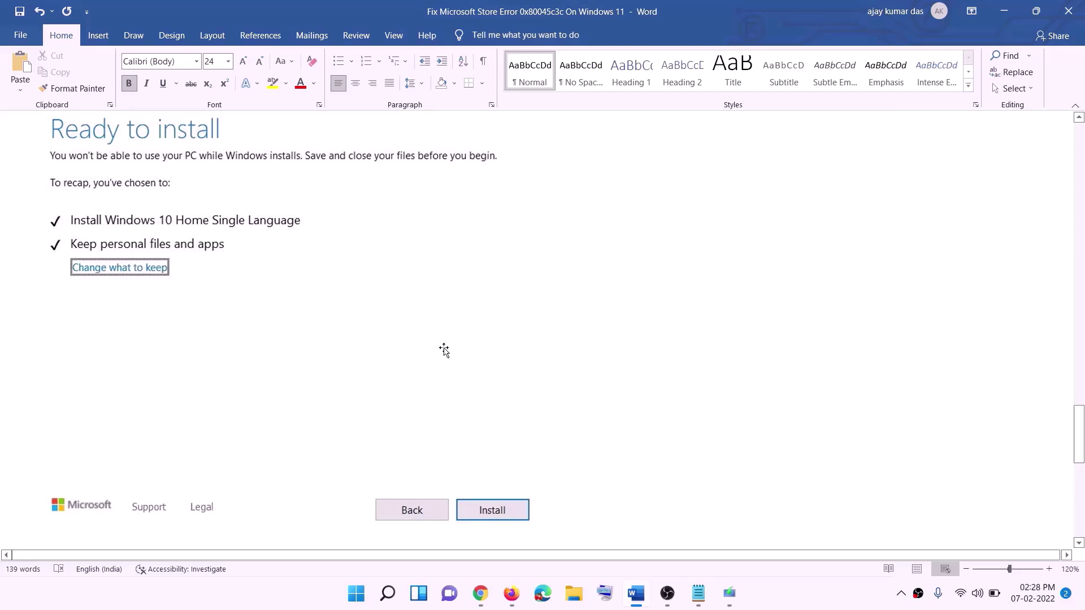
{"action": "scroll", "coordinate": [444, 350], "scroll_direction": "up", "scroll_amount": 2}
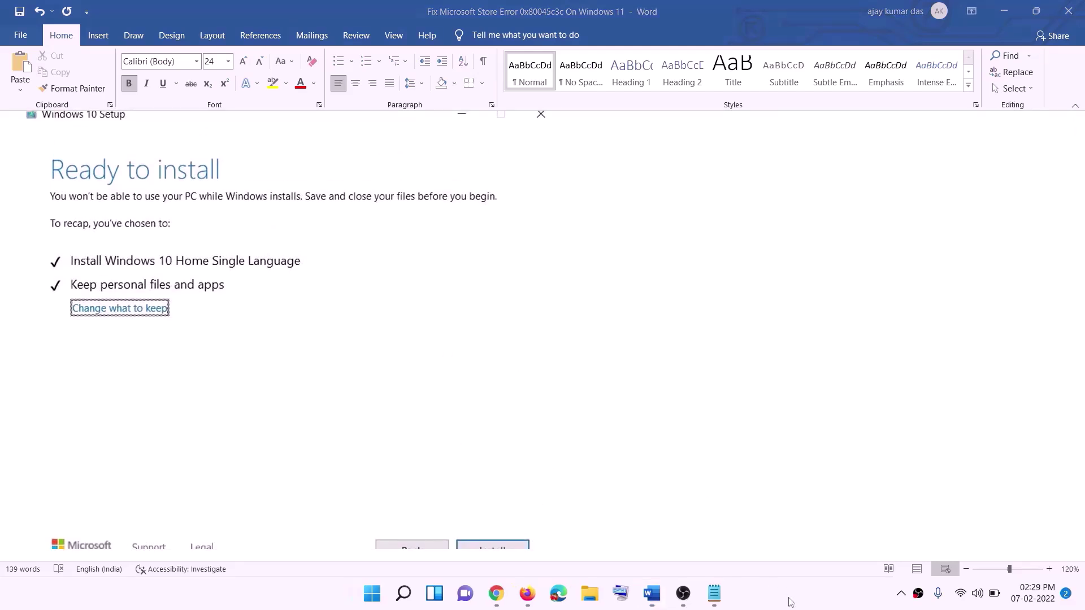
Switch to Chrome, download the media creation tool from Create Windows 11 Installation Media on the Download Windows 11 page and launch it.
{"action": "left_click", "coordinate": [496, 593]}
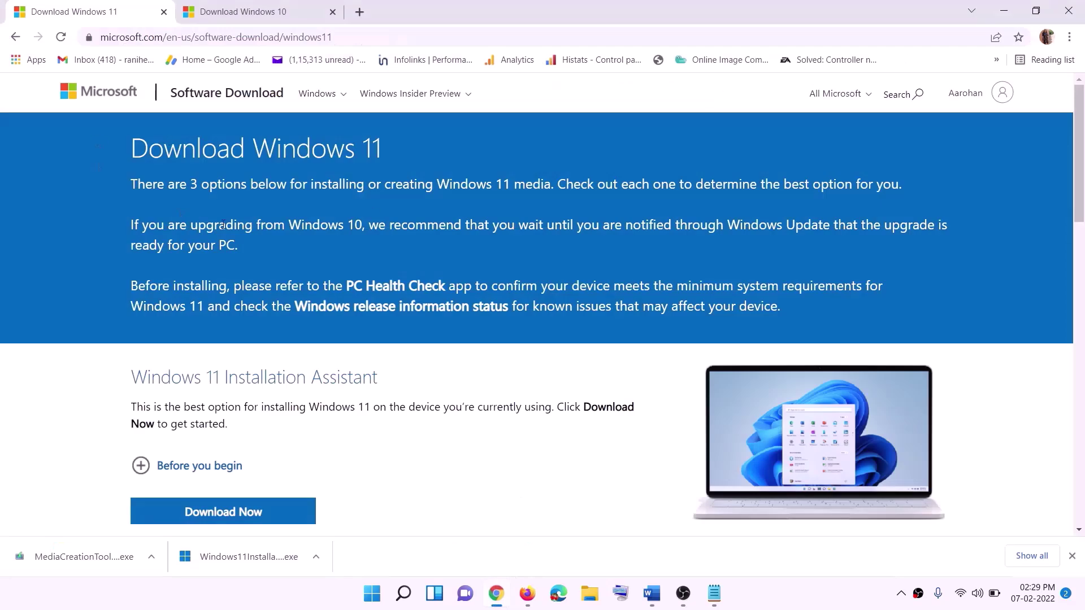
{"action": "scroll", "coordinate": [337, 380], "scroll_direction": "down", "scroll_amount": 5}
{"action": "left_click_drag", "start_coordinate": [201, 335], "coordinate": [297, 335]}
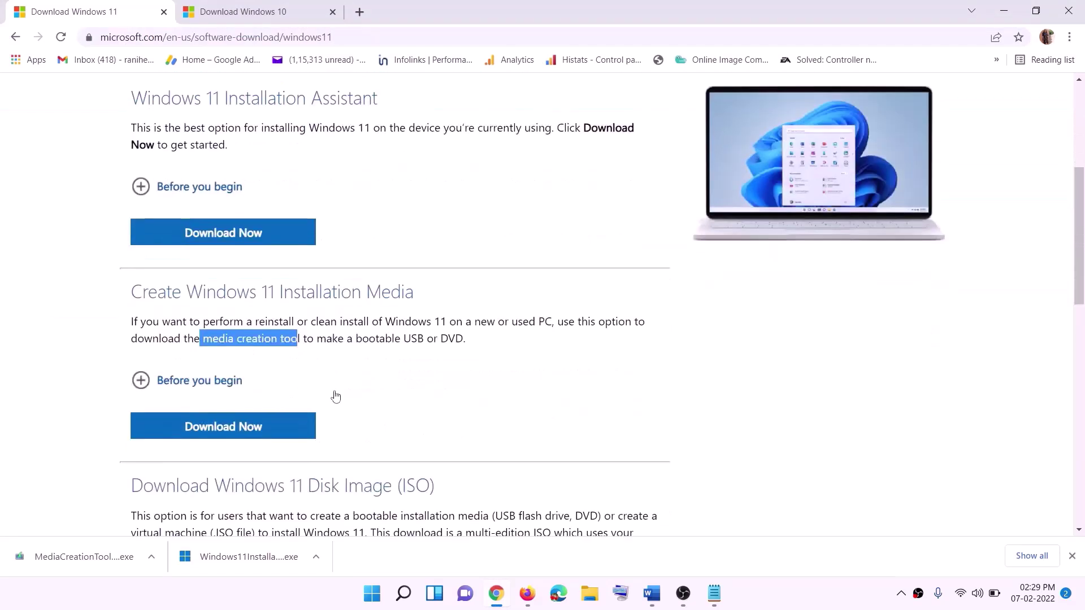
{"action": "left_click_drag", "start_coordinate": [203, 335], "coordinate": [314, 336]}
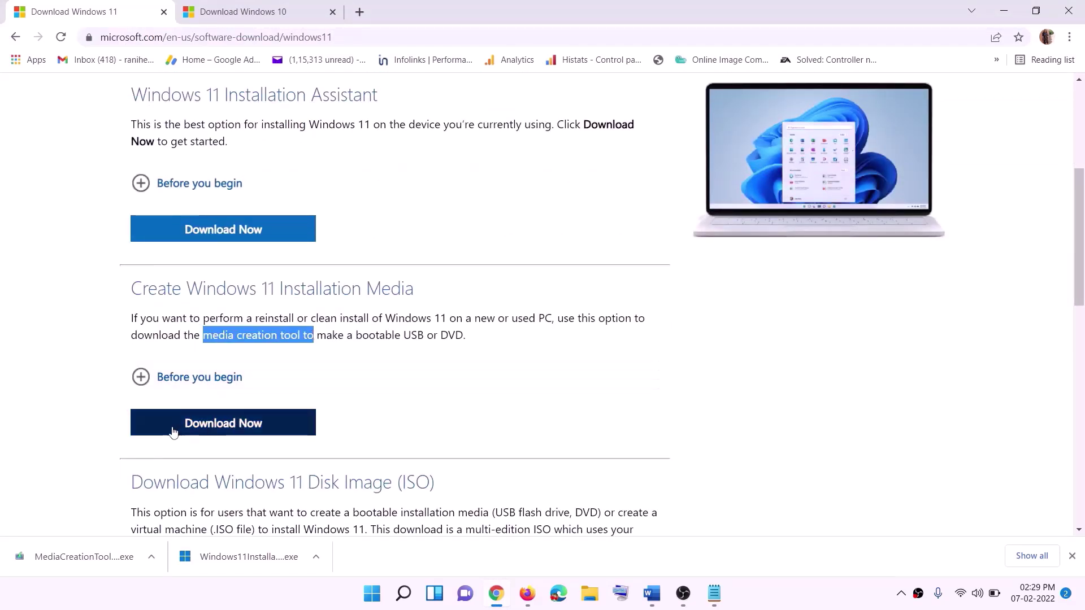
{"action": "left_click", "coordinate": [216, 431]}
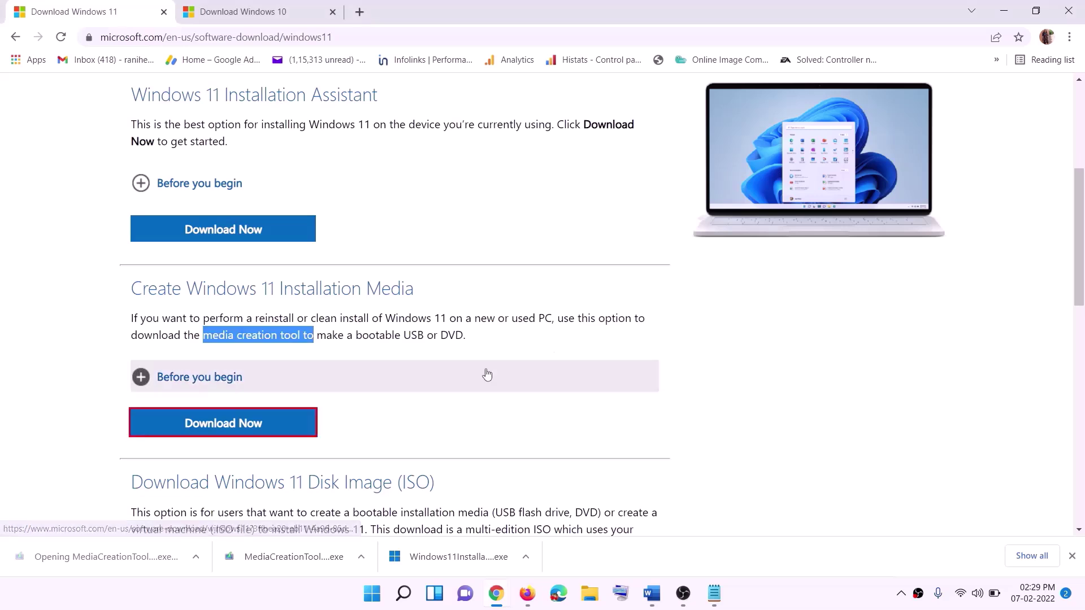
{"action": "left_click", "coordinate": [481, 417]}
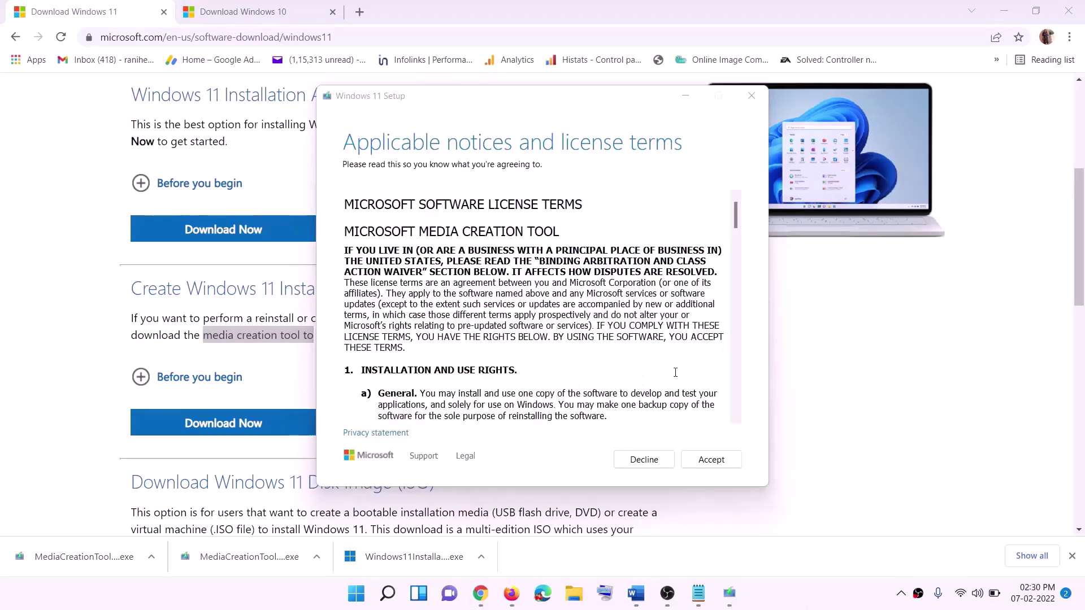
Accept the Windows 11 Setup license terms, keep the recommended language and edition, and choose ISO file as the media.
{"action": "left_click", "coordinate": [706, 459]}
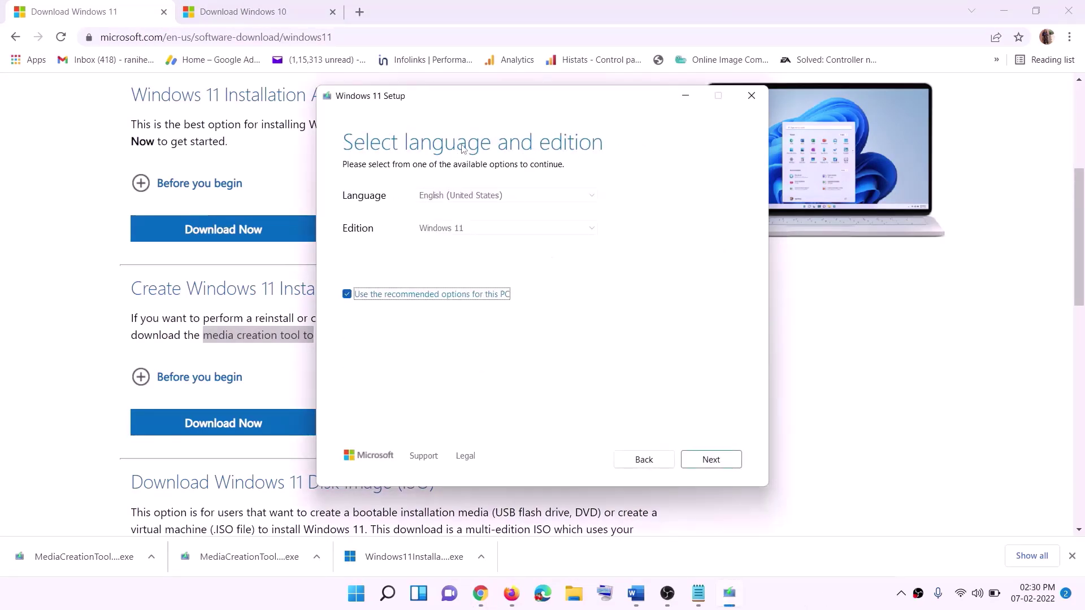
{"action": "left_click", "coordinate": [704, 459]}
{"action": "left_click", "coordinate": [360, 244]}
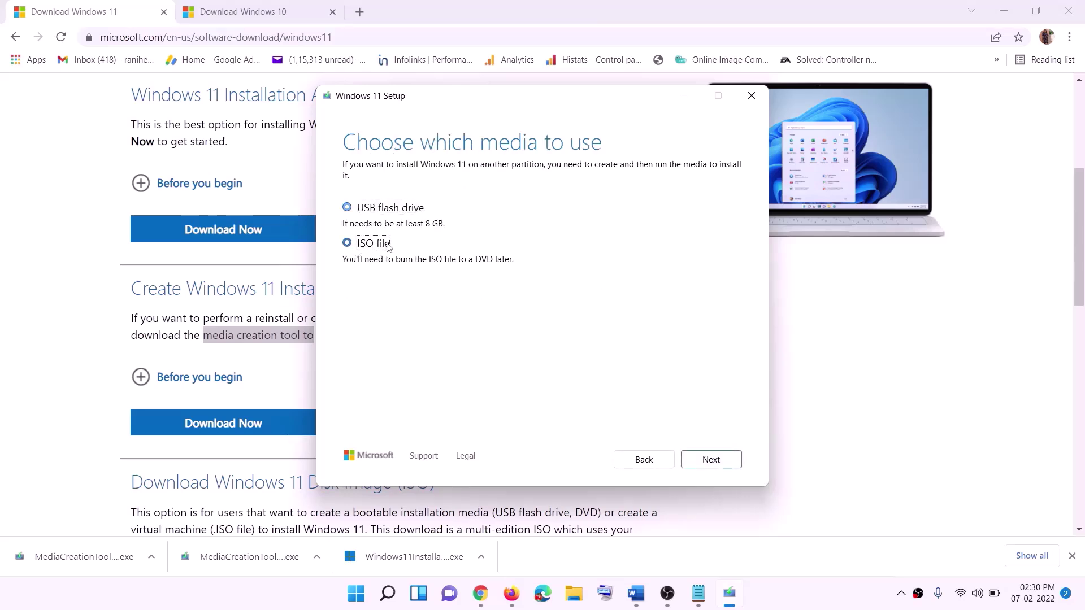
{"action": "left_click", "coordinate": [715, 459]}
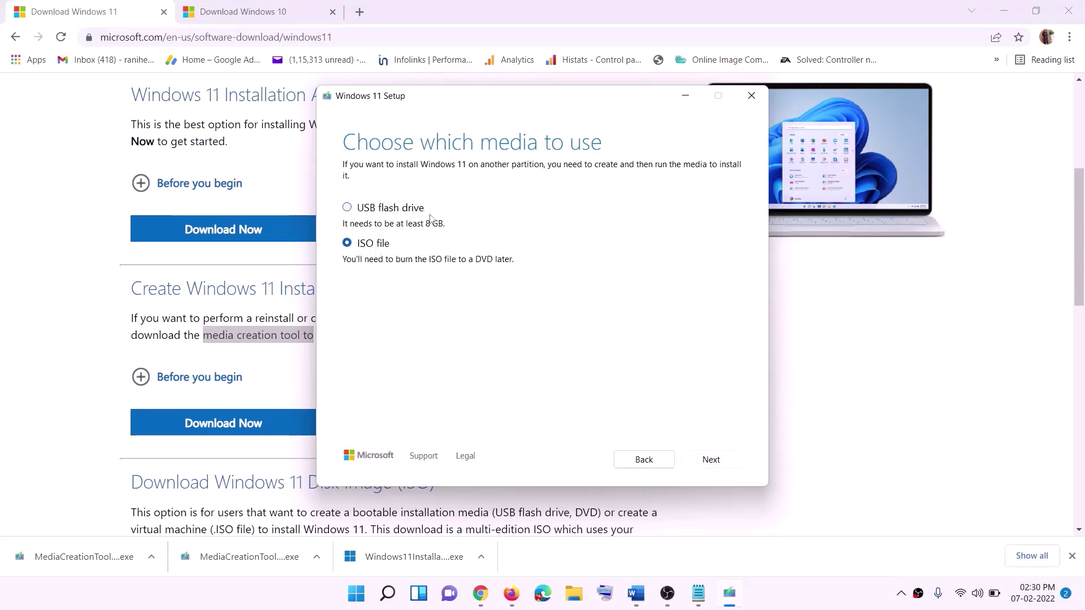
Save the Windows 11 ISO file to the Desktop under the file name Windows.
{"action": "scroll", "coordinate": [375, 286], "scroll_direction": "up", "scroll_amount": 1}
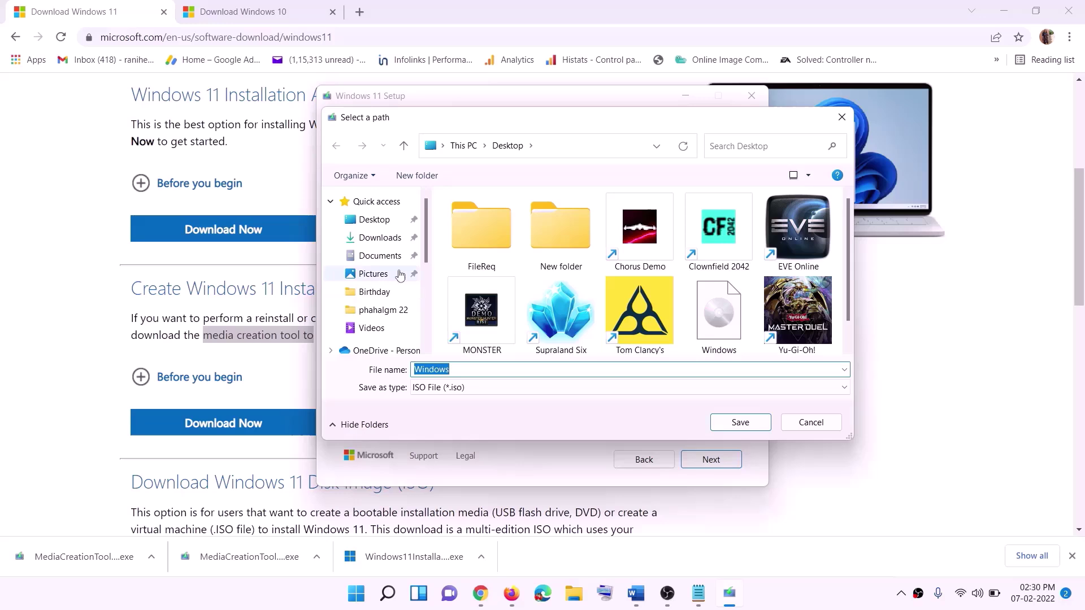
{"action": "left_click", "coordinate": [374, 224]}
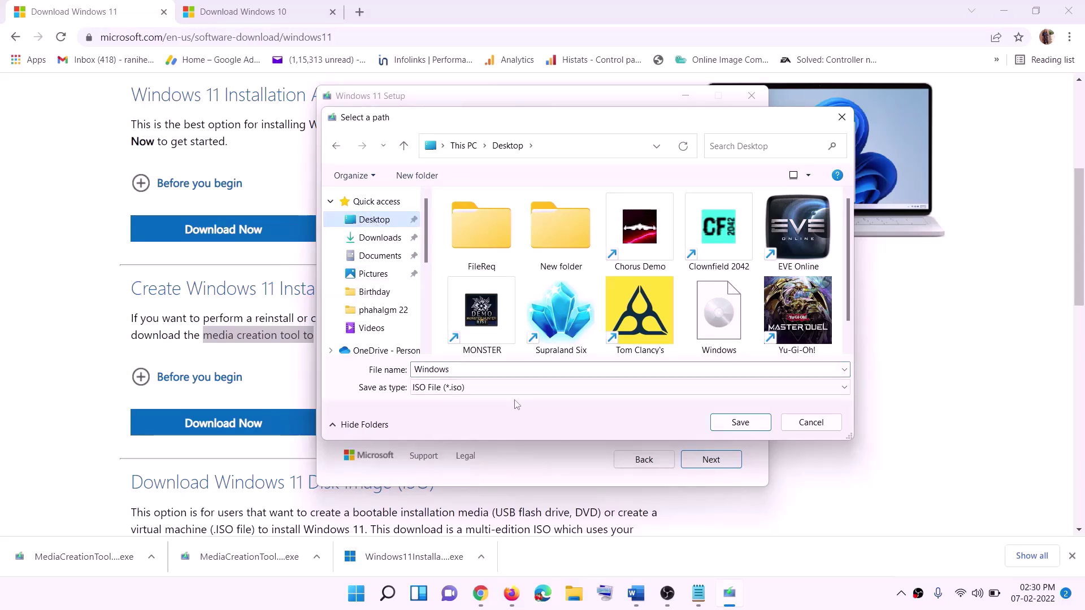
{"action": "left_click", "coordinate": [733, 421]}
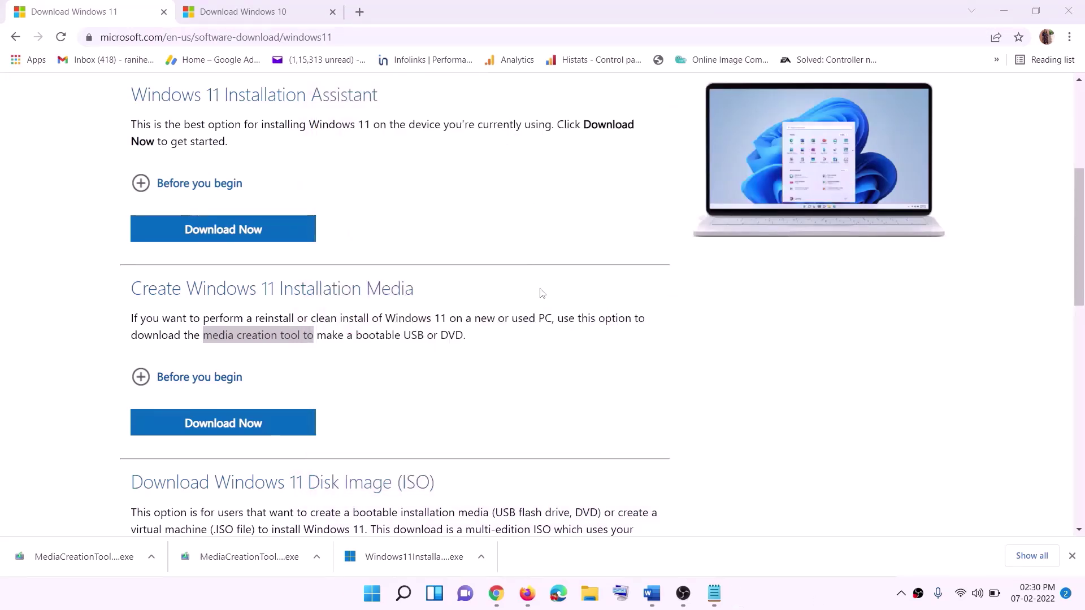
Show the desktop, move the Windows ISO file beneath the other icons and open it as a mounted drive.
{"action": "key", "text": "super+d"}
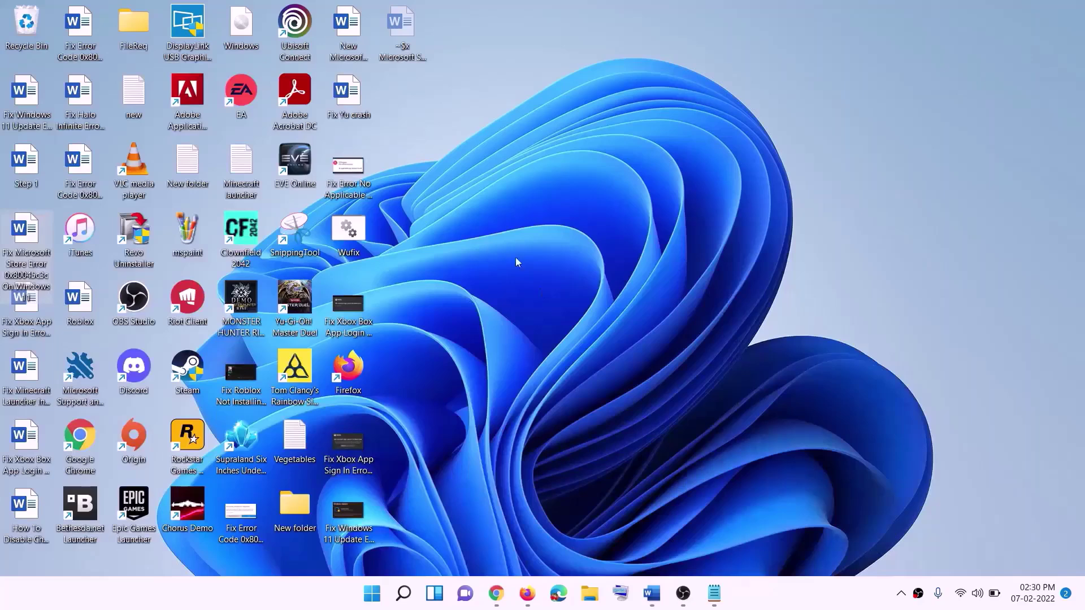
{"action": "left_click_drag", "start_coordinate": [256, 29], "coordinate": [352, 307]}
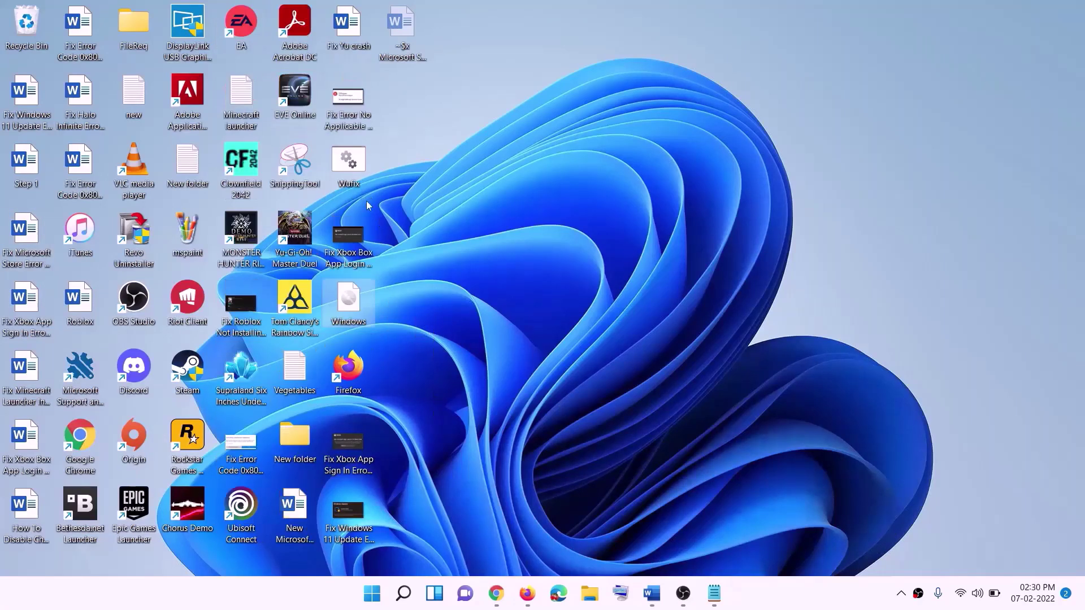
{"action": "double_click", "coordinate": [351, 310]}
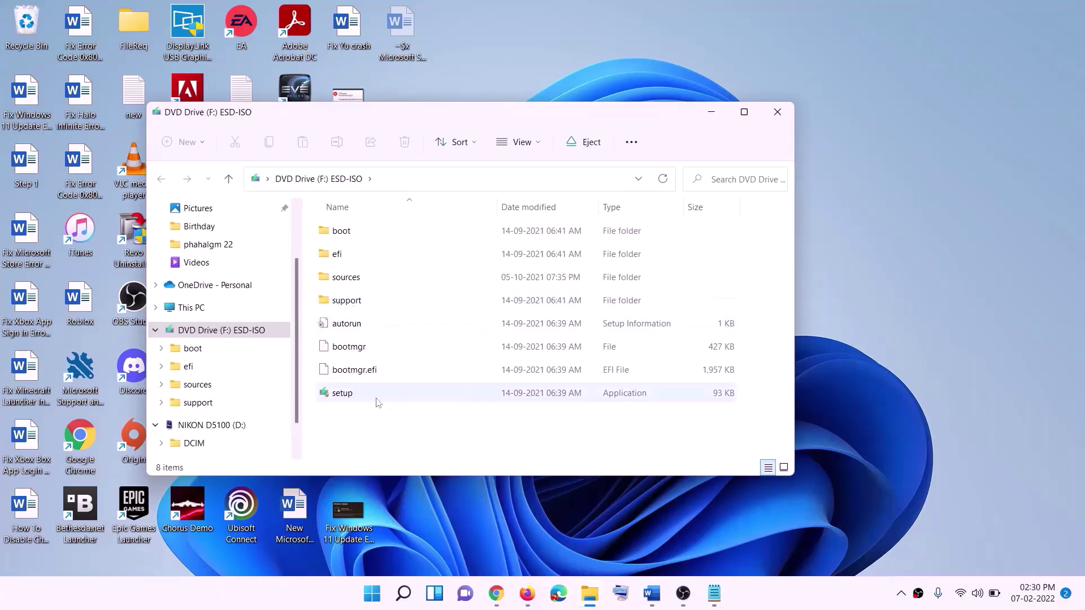
Run setup from the mounted ESD-ISO drive, allow it to make changes and continue past the Install Windows 11 page.
{"action": "left_click", "coordinate": [344, 397]}
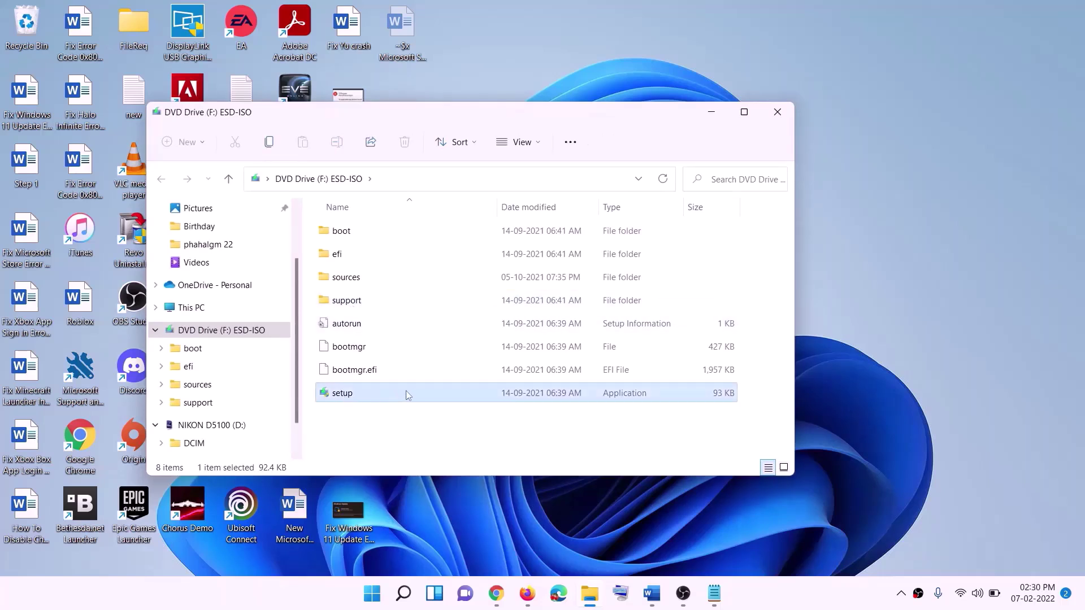
{"action": "double_click", "coordinate": [370, 392]}
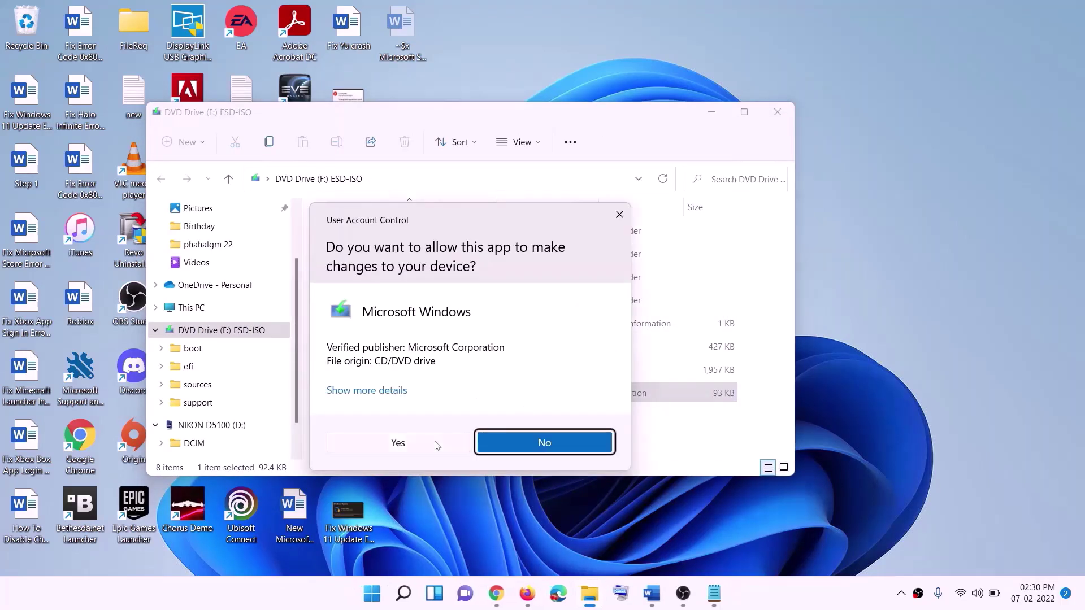
{"action": "left_click", "coordinate": [435, 443]}
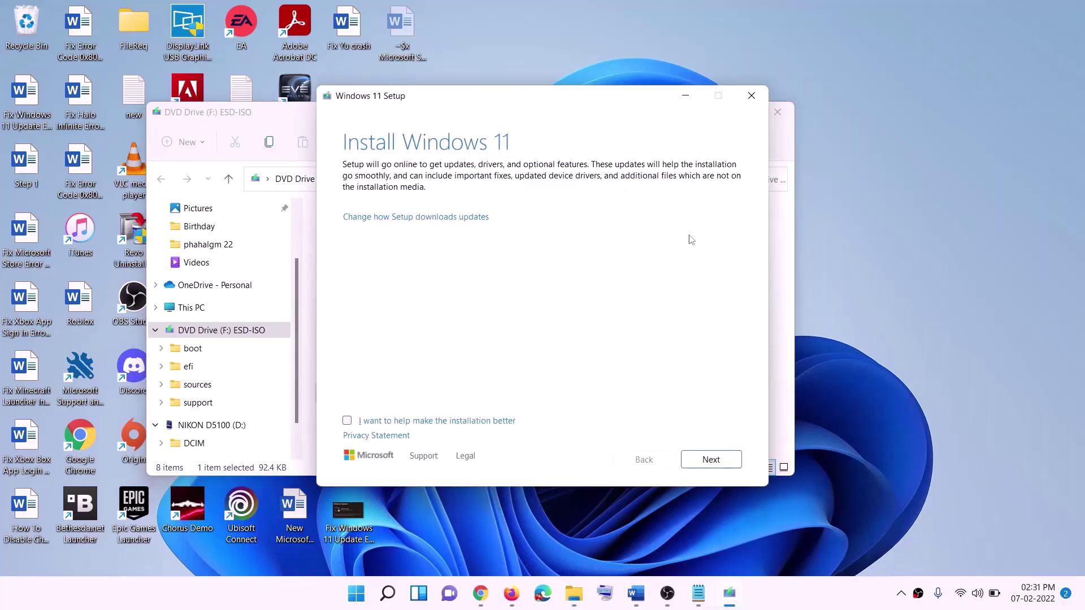
{"action": "left_click", "coordinate": [716, 460]}
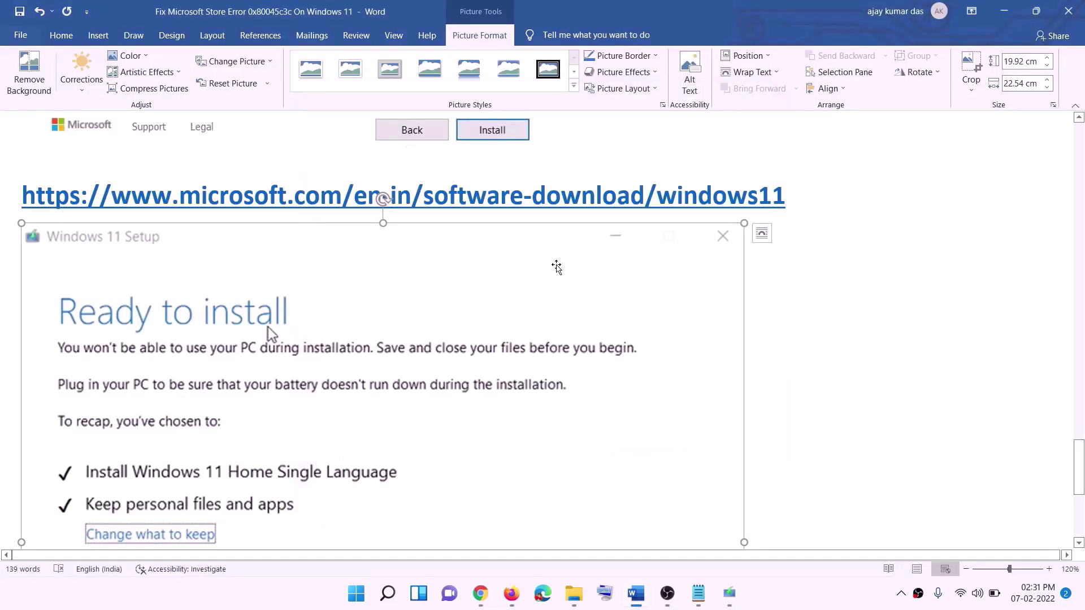
Review the Windows 11 Ready to install example in the Word notes, including the Keep personal files and apps choice.
{"action": "scroll", "coordinate": [297, 254], "scroll_direction": "down", "scroll_amount": 3}
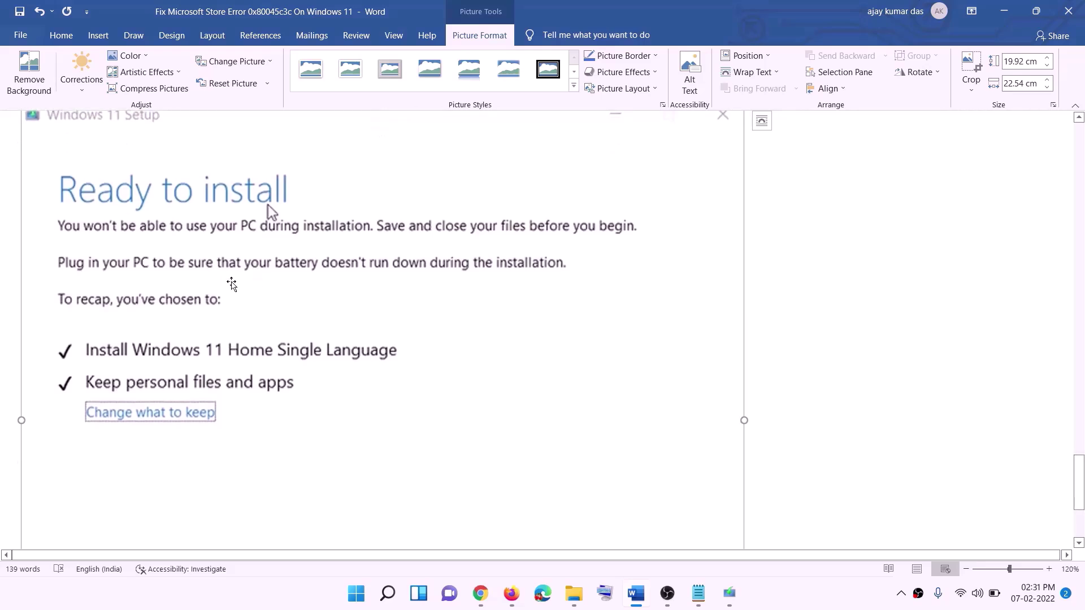
{"action": "scroll", "coordinate": [295, 205], "scroll_direction": "down", "scroll_amount": 1}
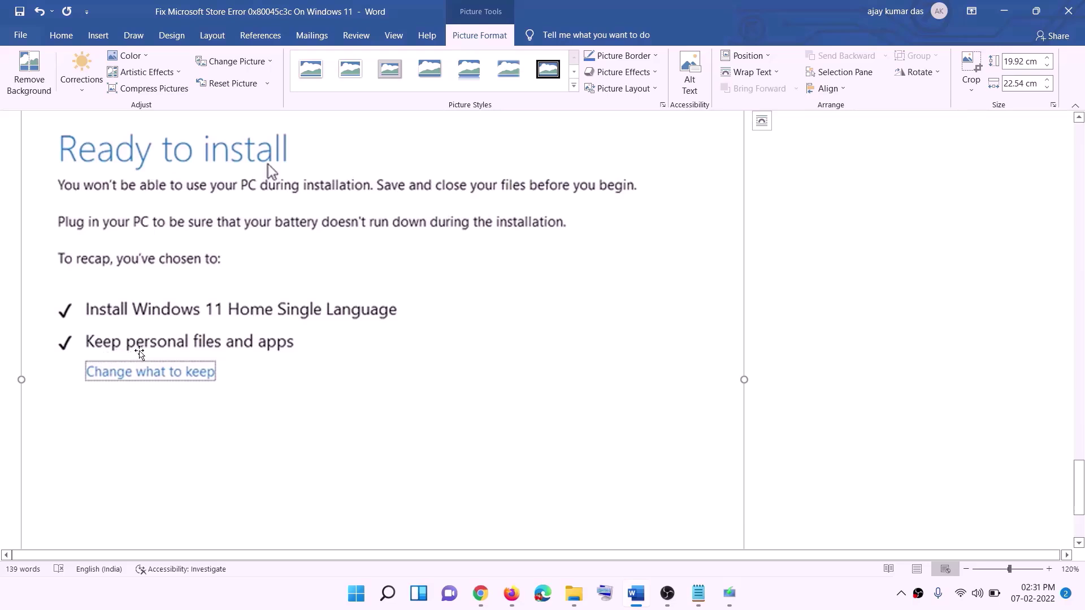
{"action": "scroll", "coordinate": [408, 355], "scroll_direction": "down", "scroll_amount": 1}
{"action": "scroll", "coordinate": [408, 354], "scroll_direction": "down", "scroll_amount": 1}
{"action": "scroll", "coordinate": [577, 424], "scroll_direction": "up", "scroll_amount": 4}
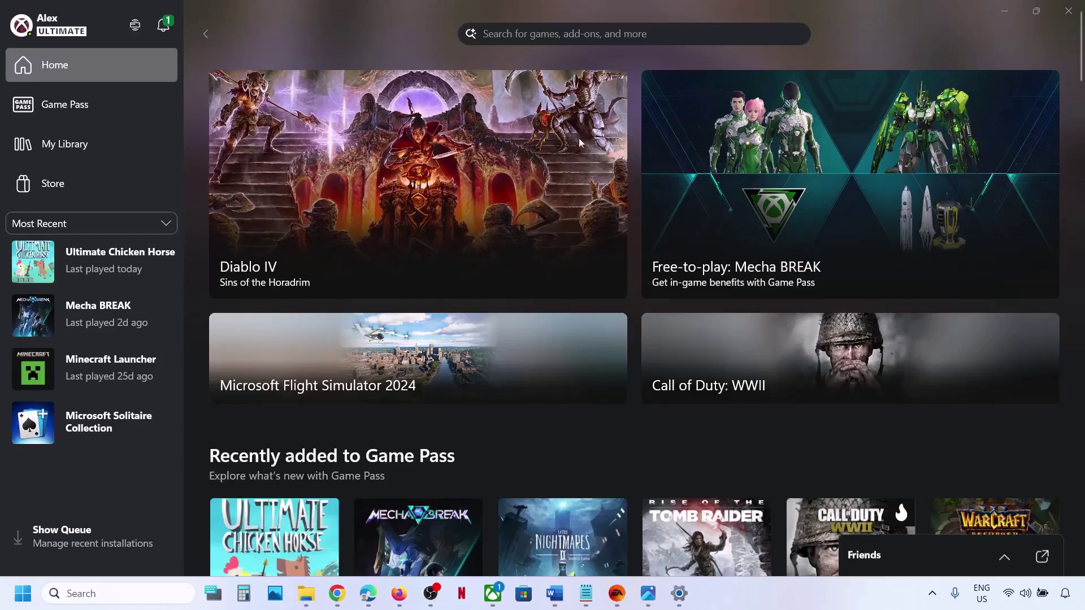
{"action": "left_click", "coordinate": [649, 603]}
{"action": "left_click", "coordinate": [649, 604]}
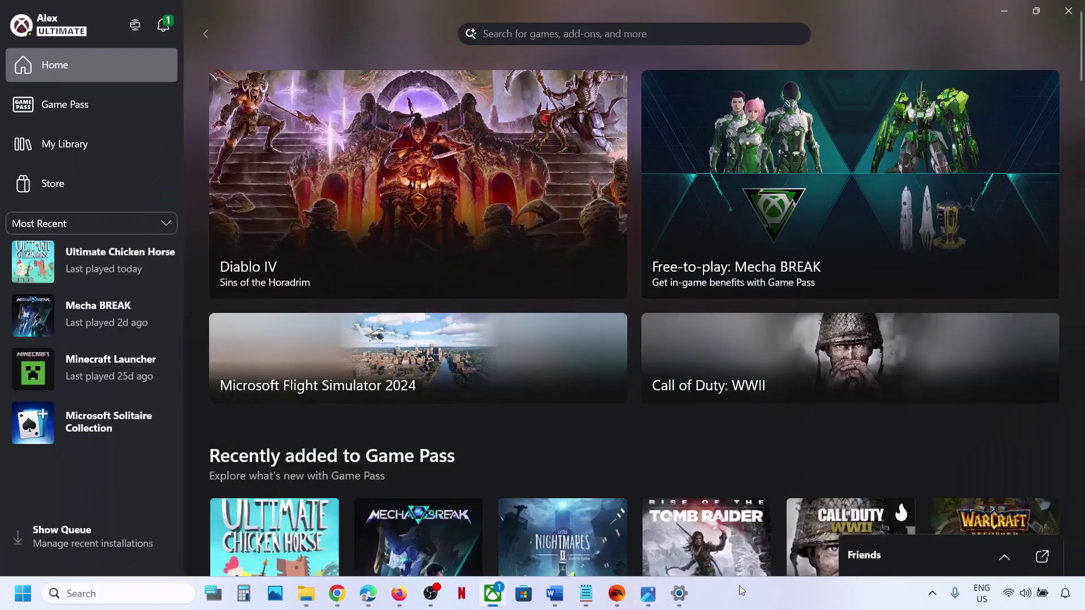